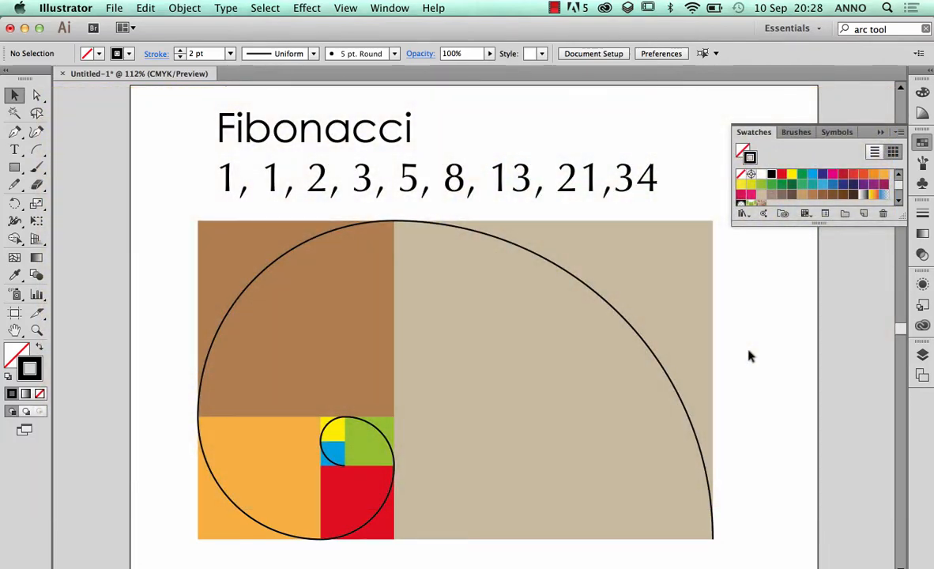
# Add a new empty layer and delete Layer 1 with the old Fibonacci artwork
pyautogui.click(921, 354)
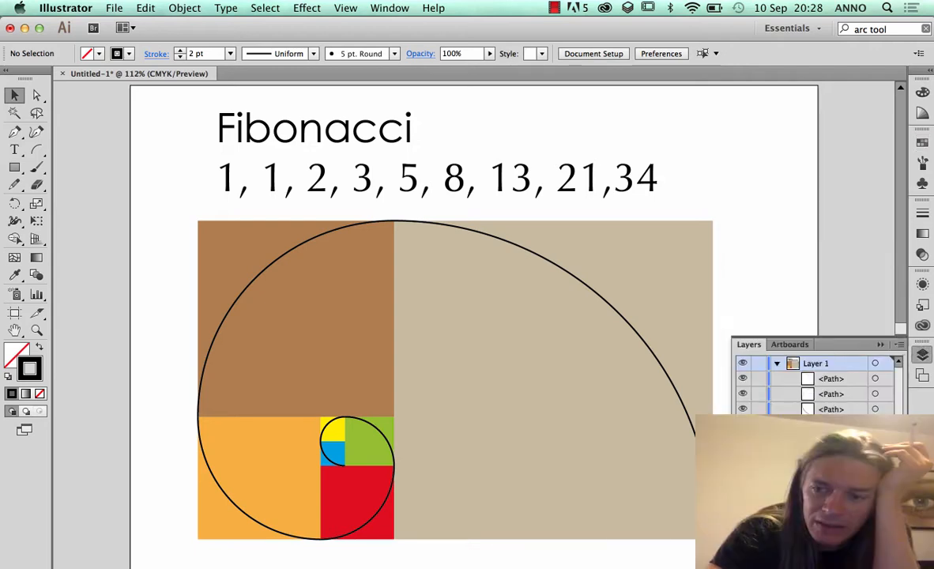
pyautogui.click(874, 556)
pyautogui.click(810, 379)
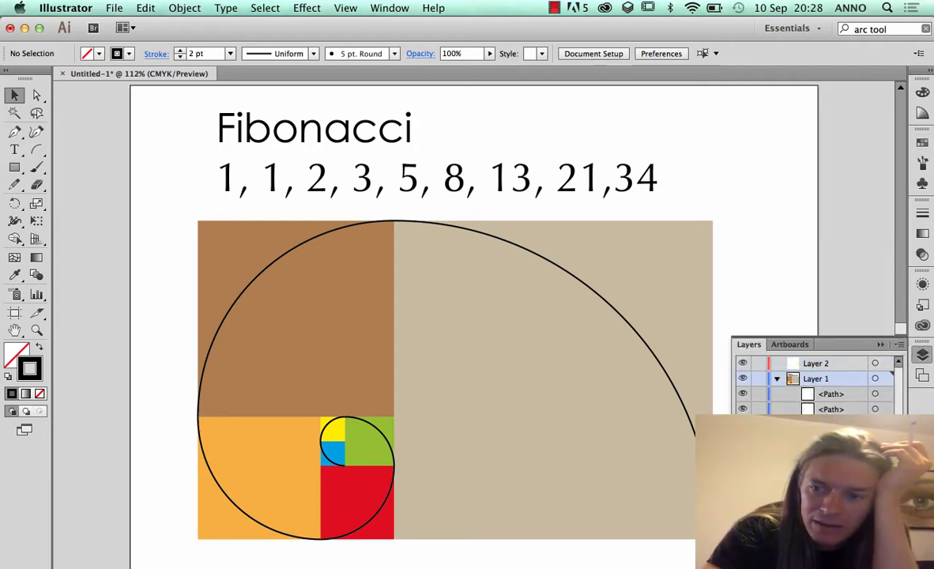
pyautogui.click(889, 556)
pyautogui.click(588, 328)
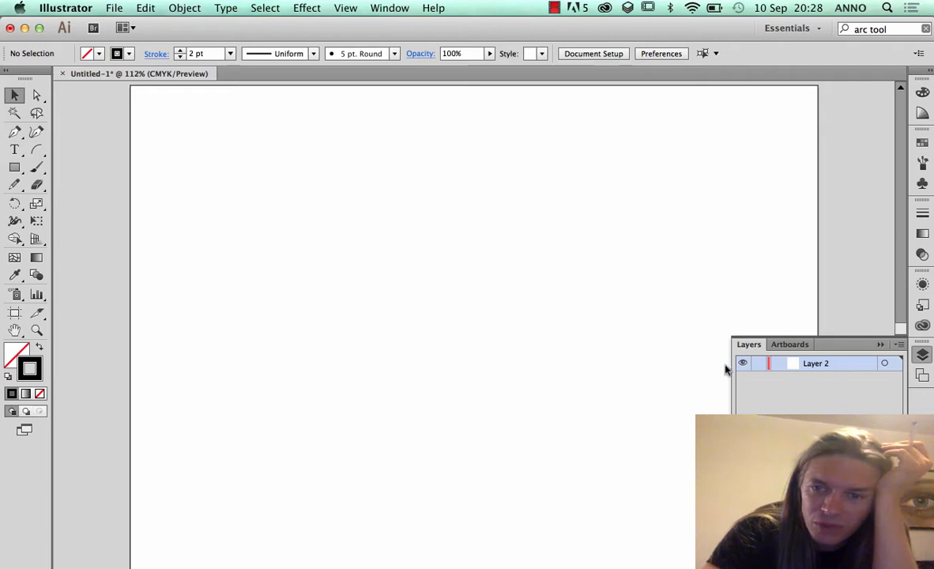
# Add the point-text heading "Fibonacci formulae" near the upper edge of the artboard
pyautogui.click(14, 149)
pyautogui.click(243, 148)
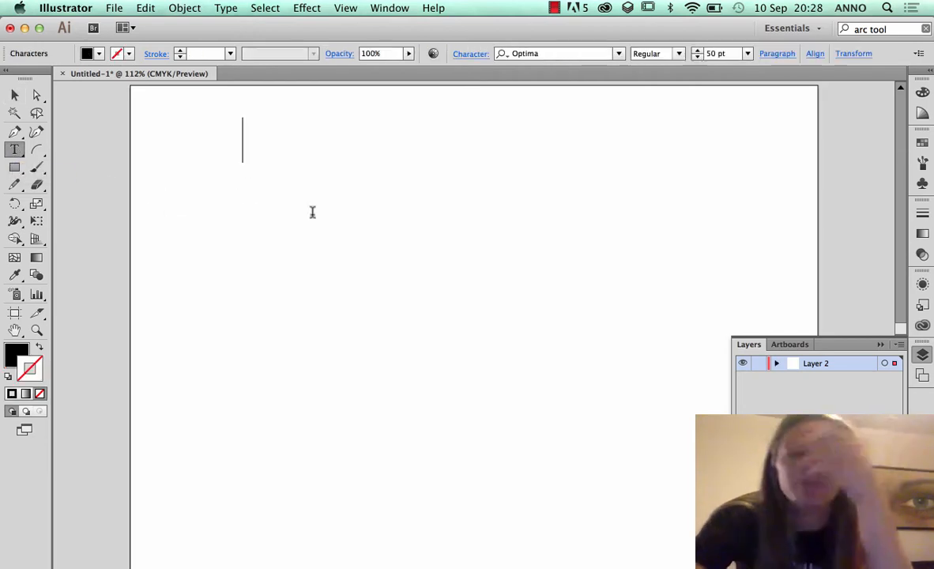
pyautogui.write('Fi ')
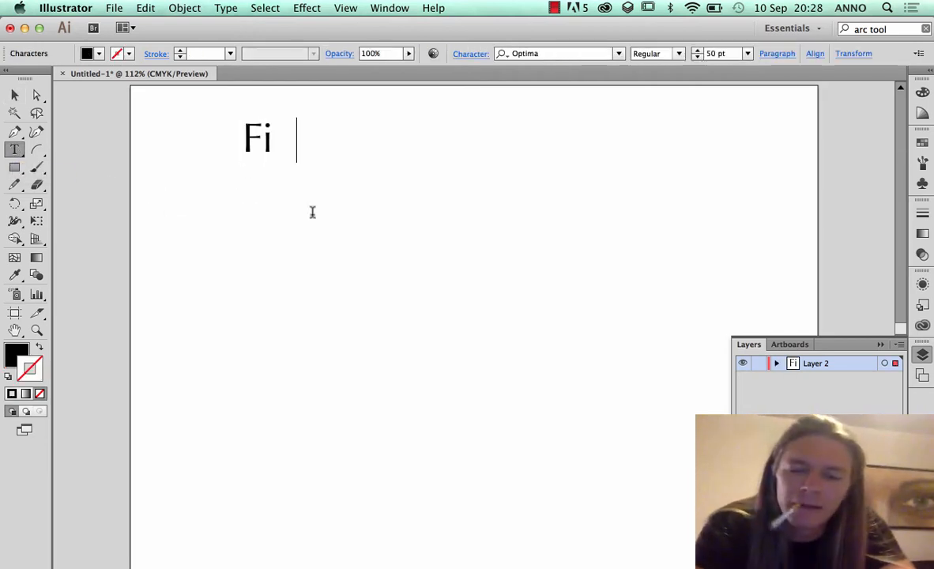
pyautogui.write('bonacci')
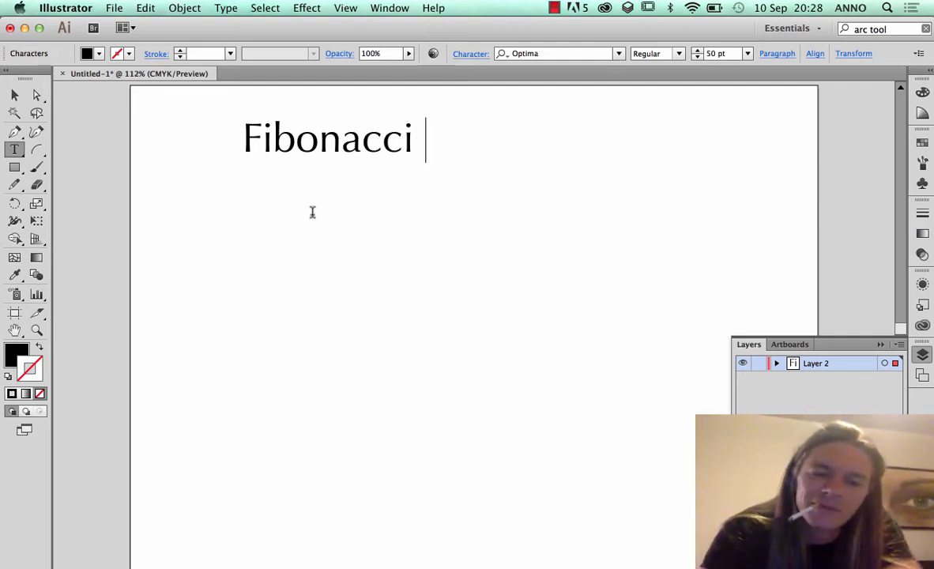
pyautogui.write(' formulae')
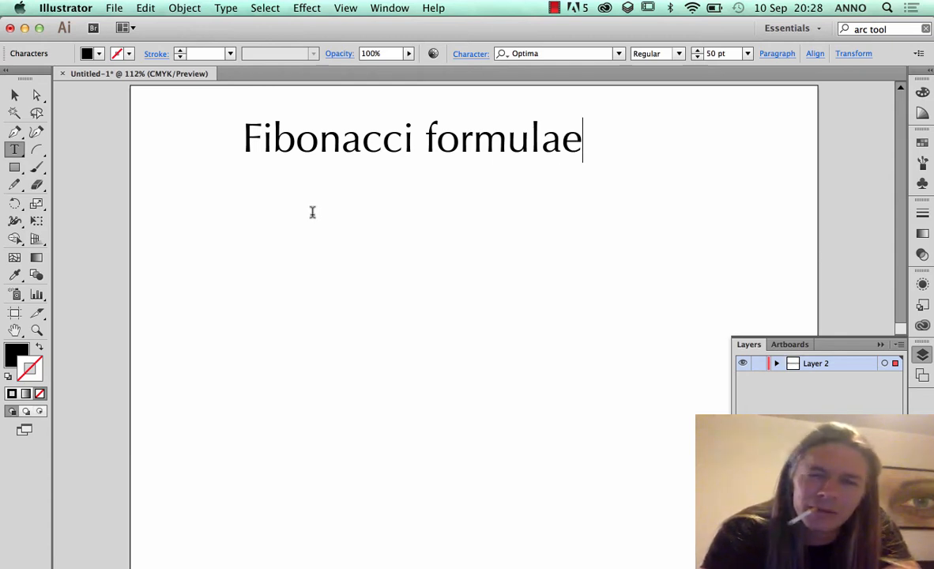
# Enter the sequence 1,1,2,3,5,8,13,21,34,55,89 on a second line below the heading
pyautogui.press('Return')
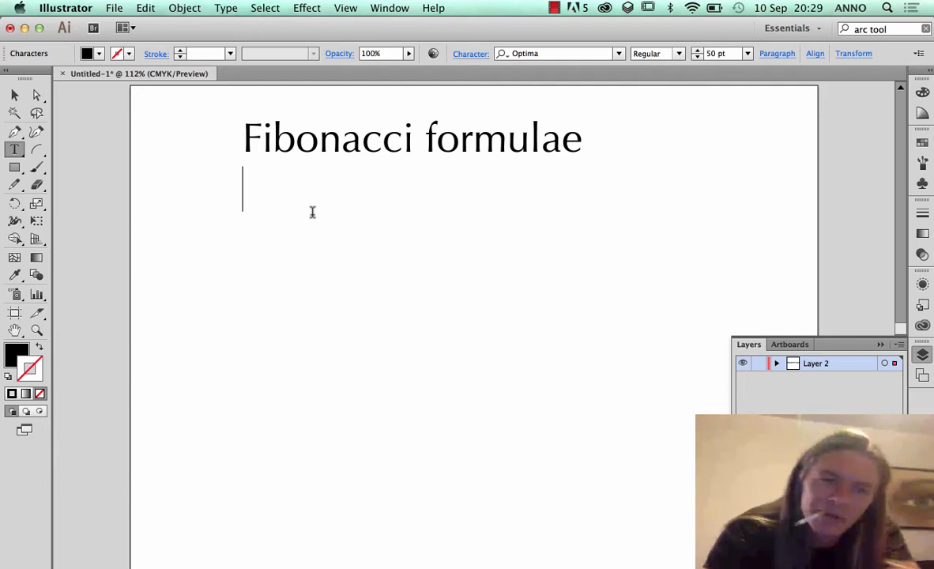
pyautogui.write('1')
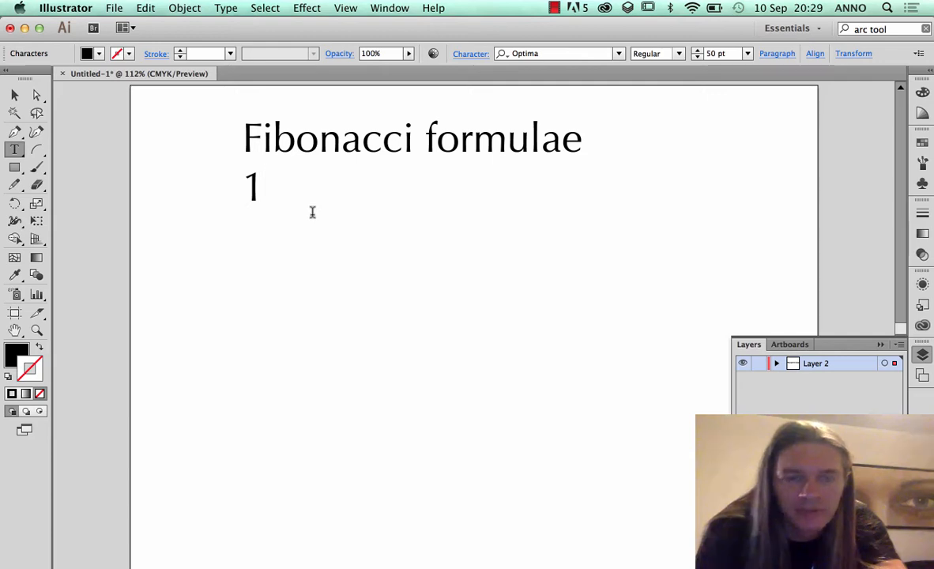
pyautogui.press('Left')
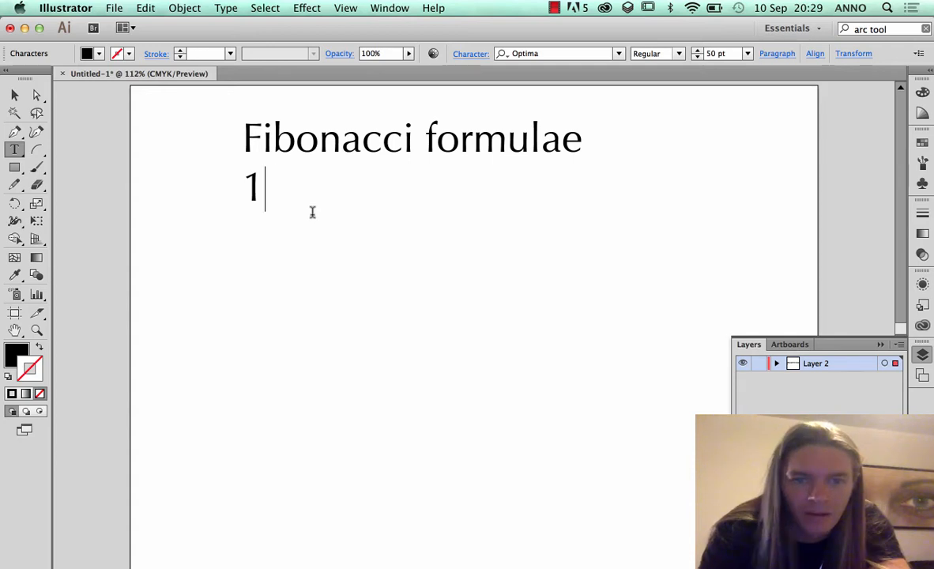
pyautogui.write(',1')
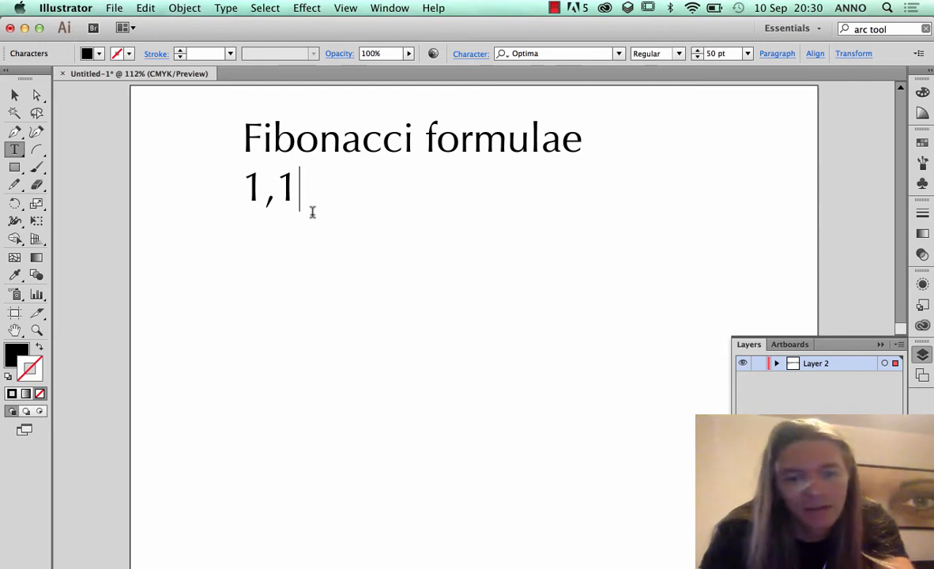
pyautogui.write(',2')
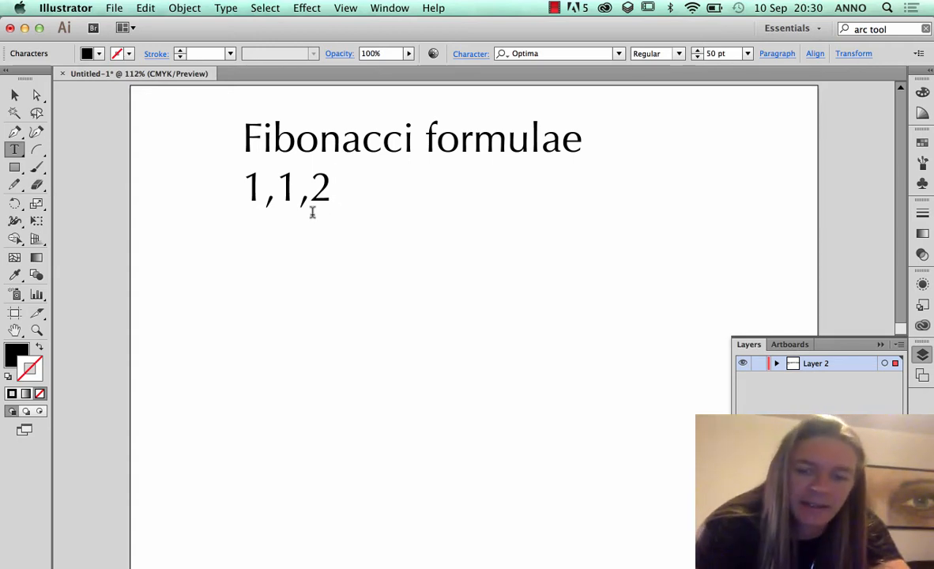
pyautogui.write(',3')
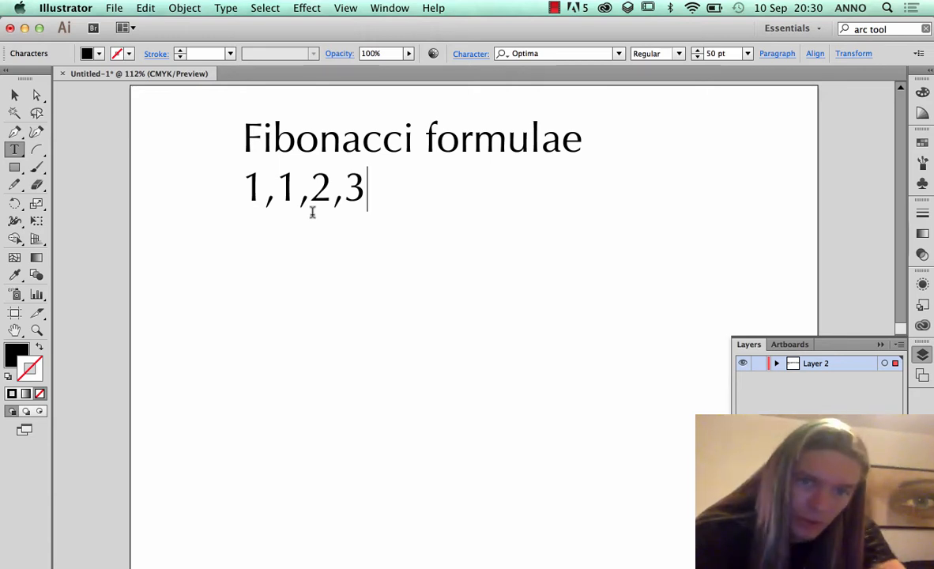
pyautogui.write(',5')
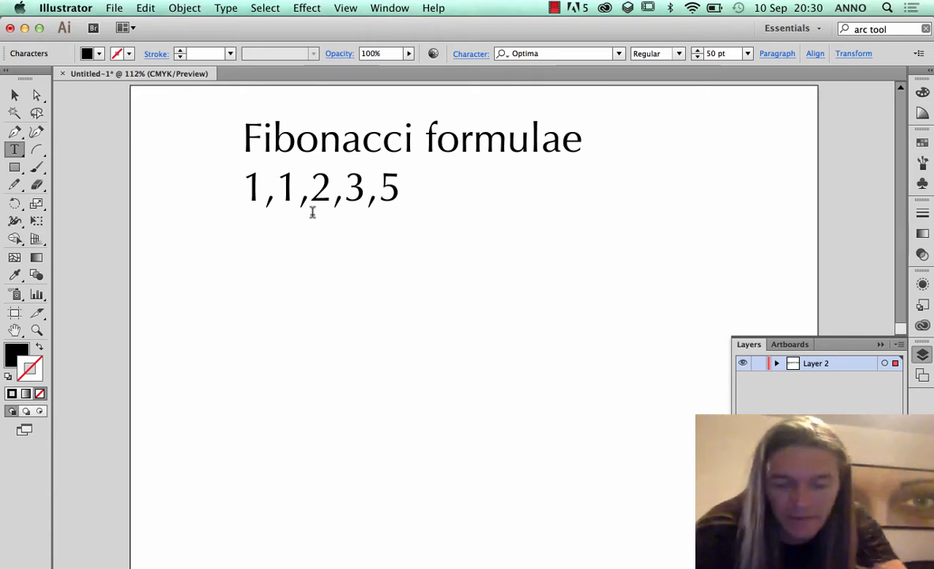
pyautogui.write(',8')
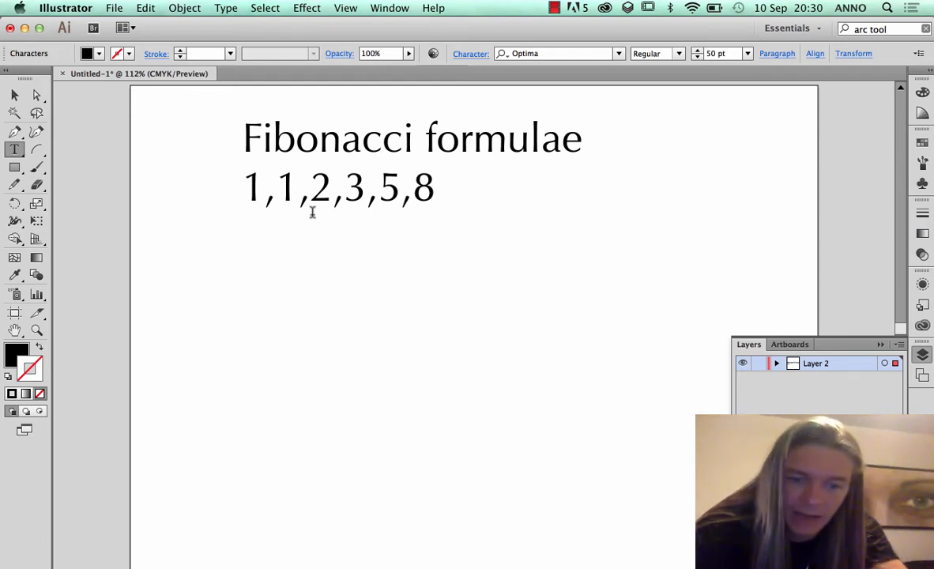
pyautogui.write(',13')
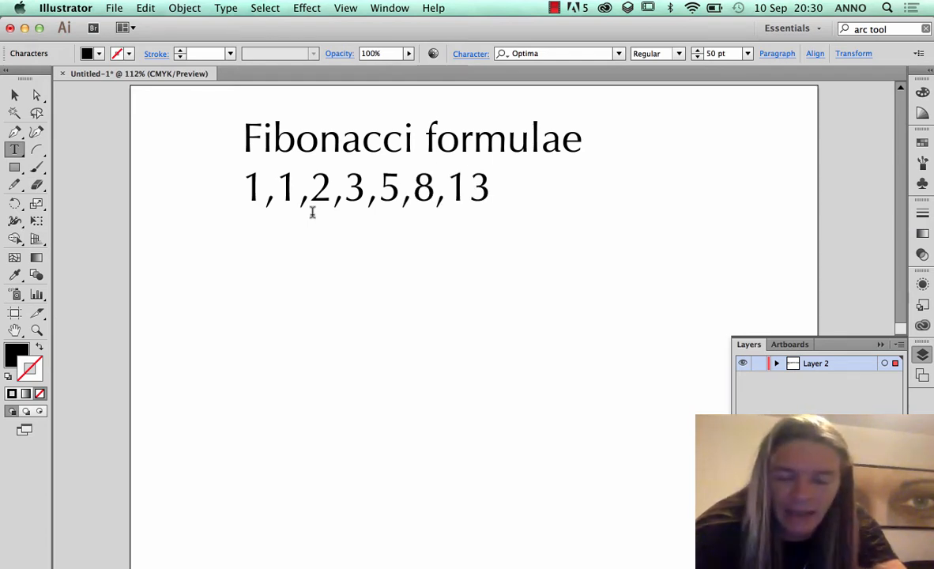
pyautogui.write(',21')
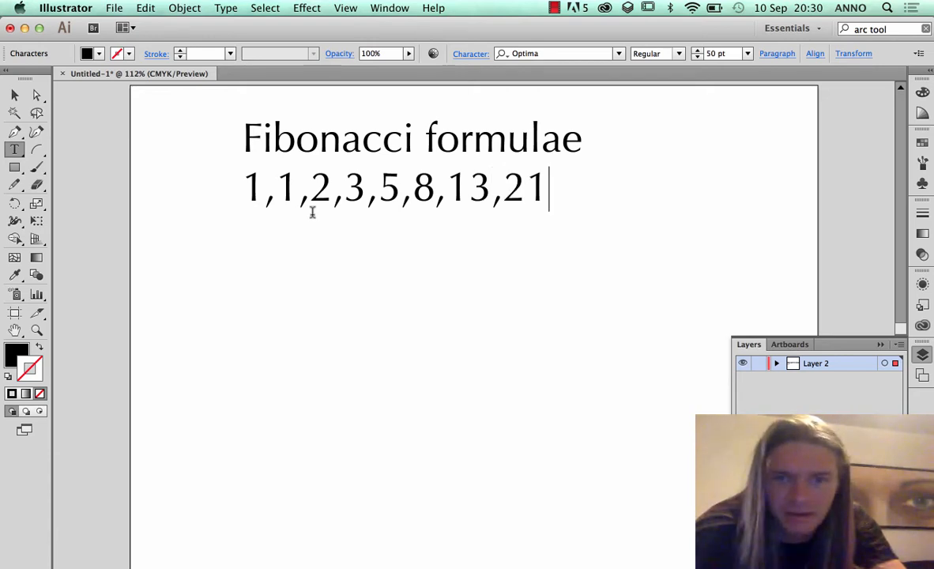
pyautogui.write(',')
pyautogui.press('BackSpace')
pyautogui.write('34,')
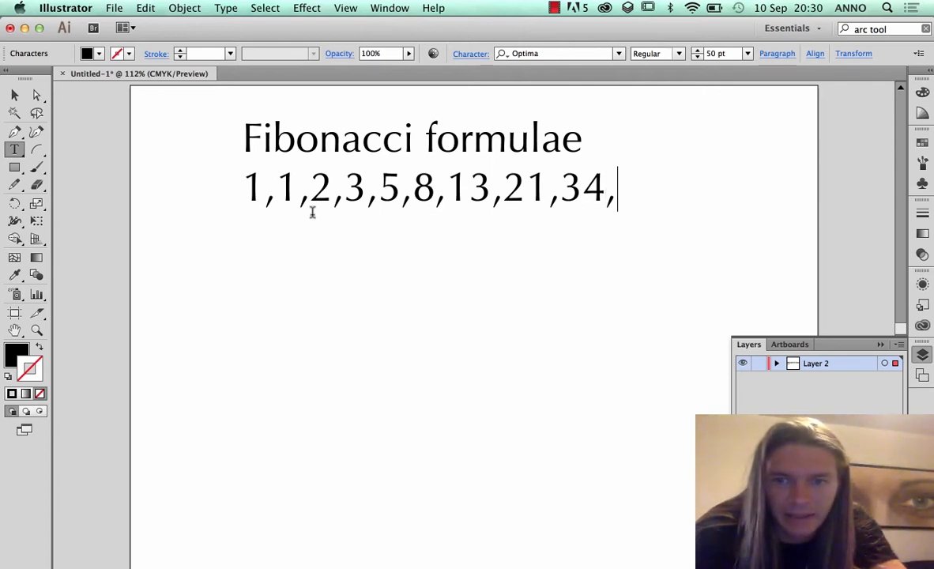
pyautogui.write(' 55')
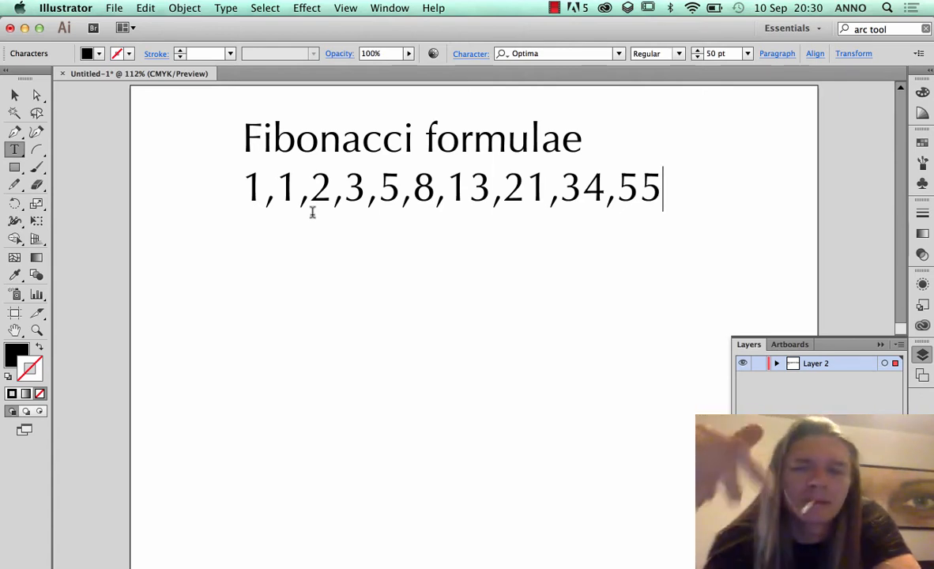
pyautogui.write('89')
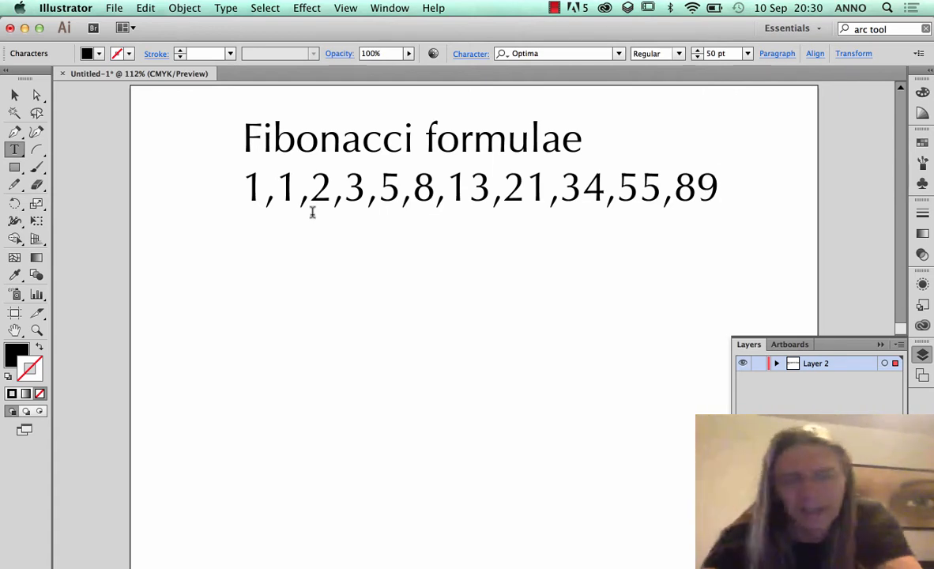
# Insert a space after each comma in the number sequence
pyautogui.click(276, 190)
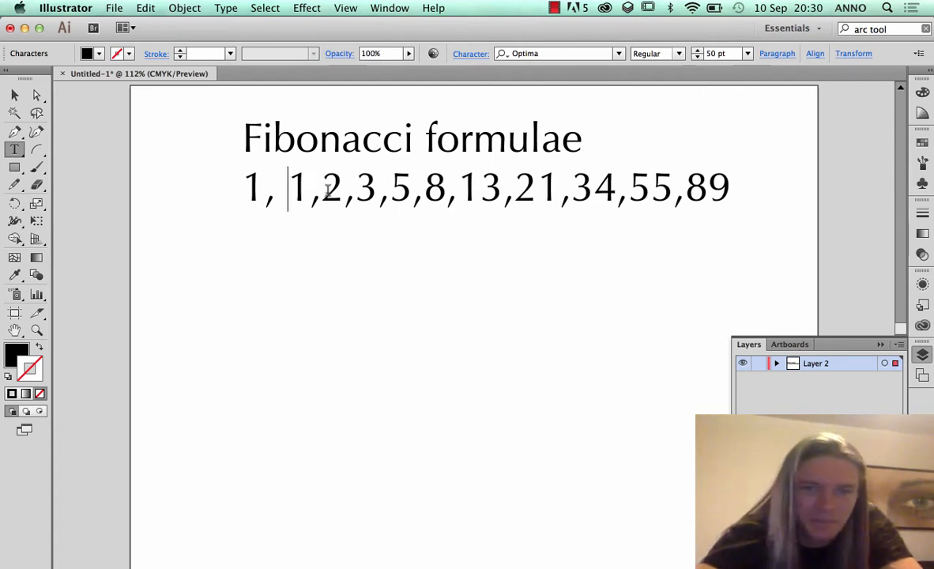
pyautogui.click(335, 188)
pyautogui.click(368, 188)
pyautogui.click(425, 188)
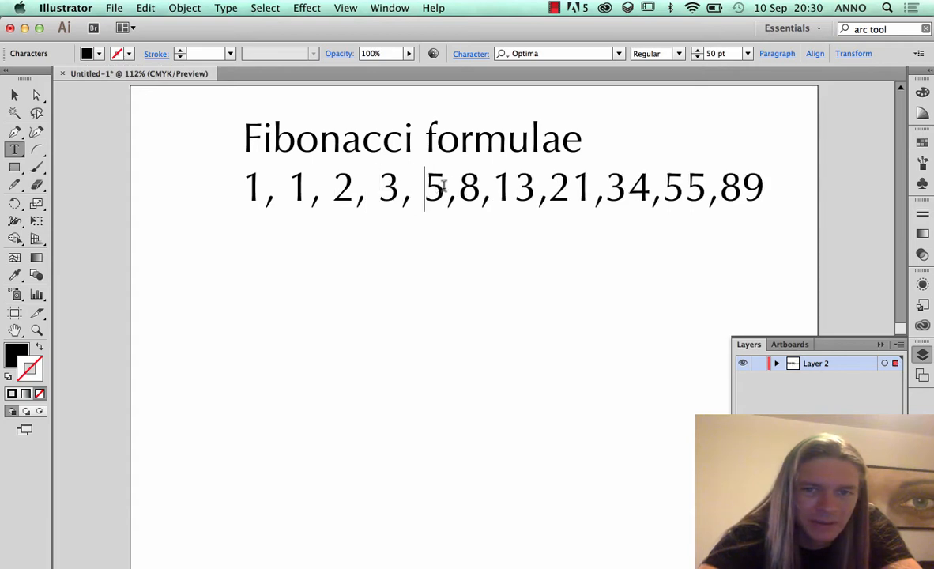
pyautogui.click(469, 188)
pyautogui.click(507, 188)
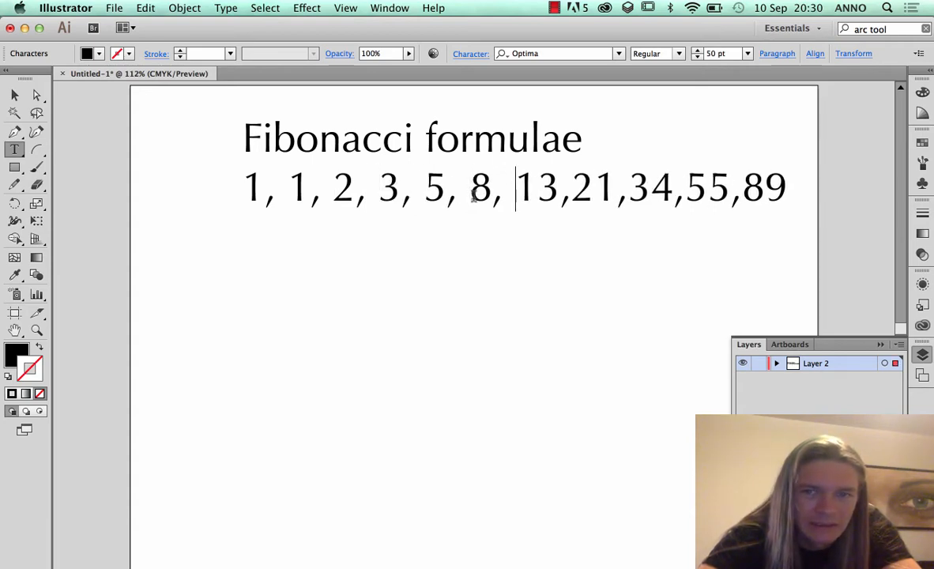
pyautogui.click(570, 188)
pyautogui.click(636, 188)
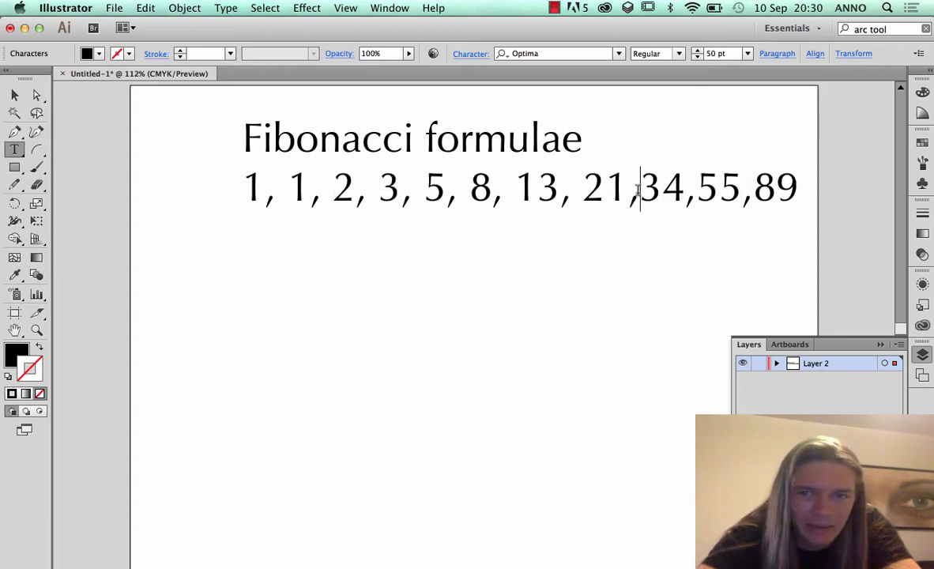
pyautogui.click(707, 188)
pyautogui.click(763, 188)
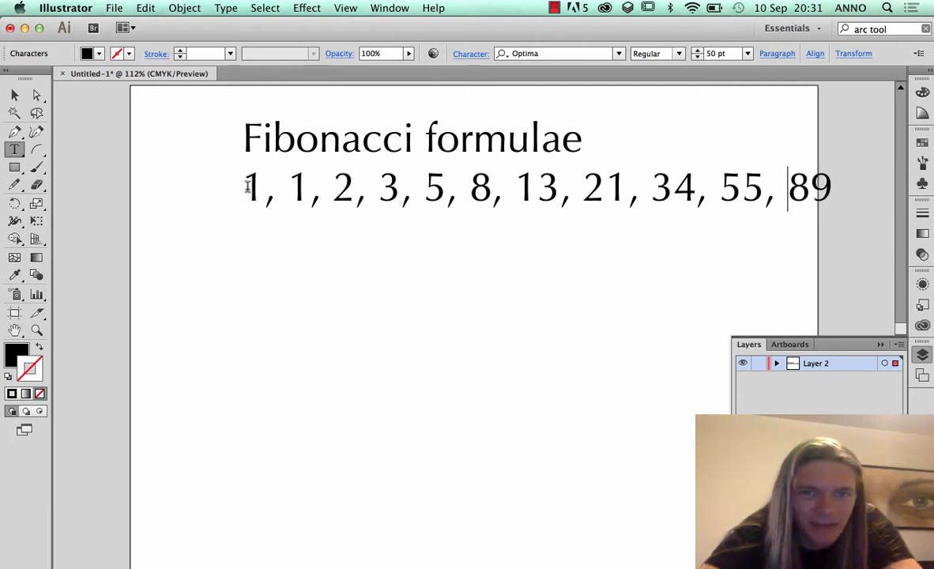
# Change the font of the whole number line to Gill Sans
pyautogui.moveTo(240, 187); pyautogui.dragTo(823, 182)
pyautogui.click(565, 55)
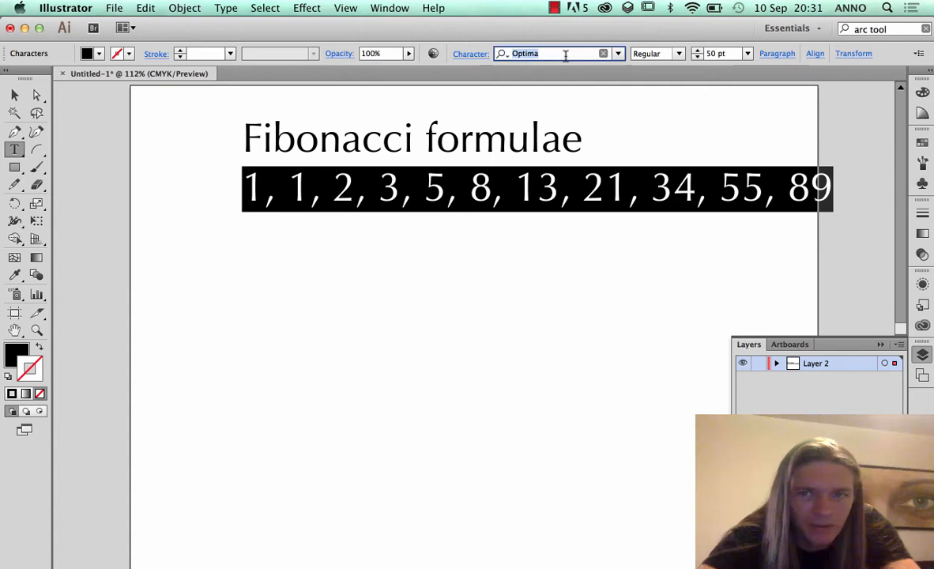
pyautogui.write('Gill')
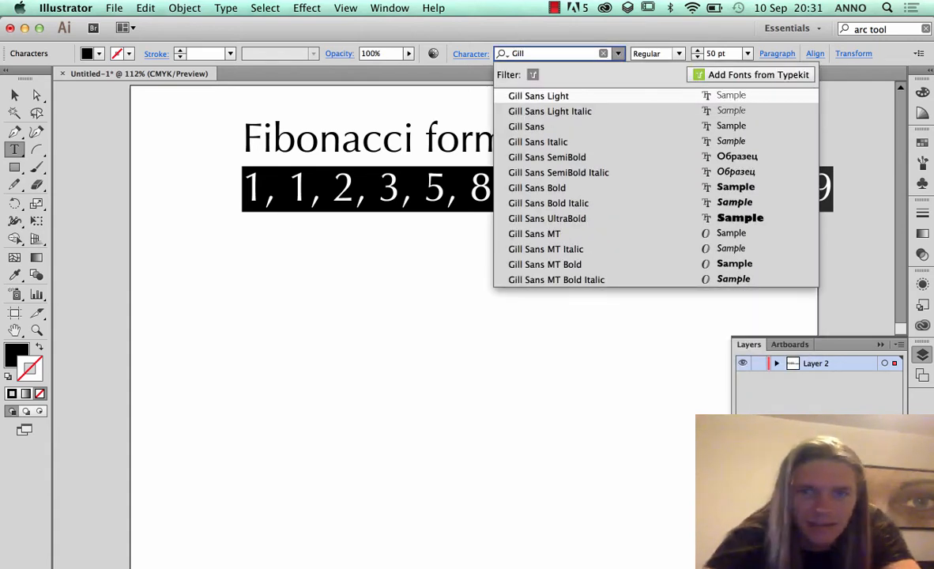
pyautogui.click(528, 126)
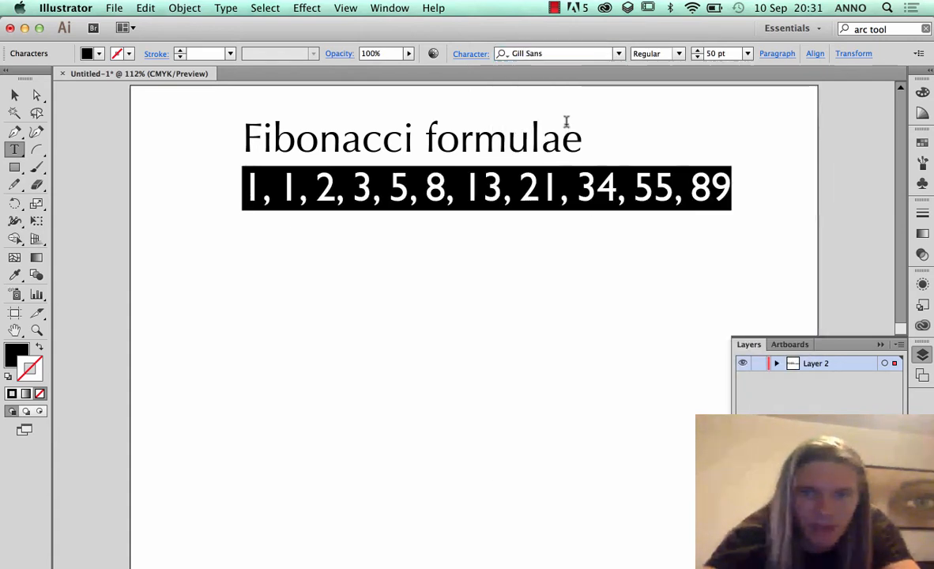
pyautogui.click(440, 189)
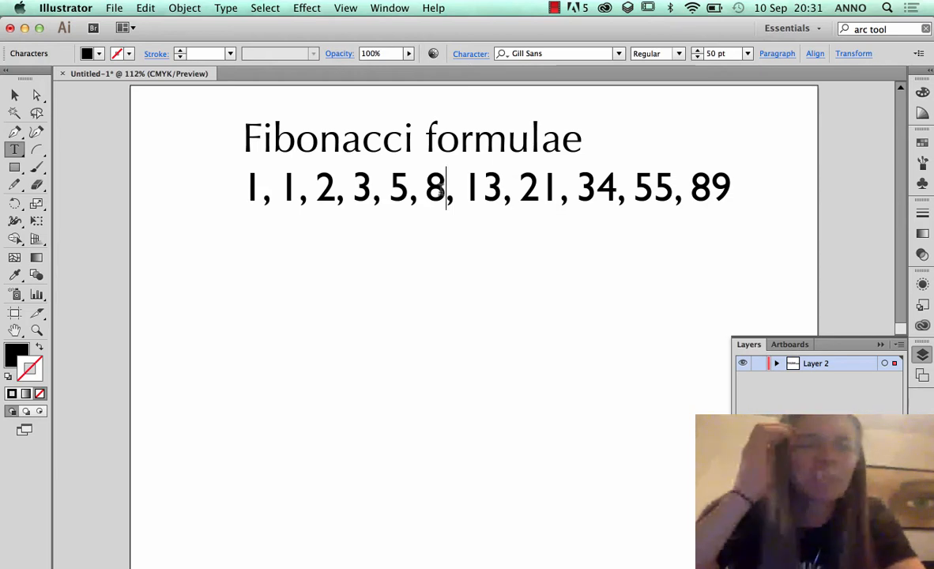
# Change the font of the "Fibonacci formulae" heading to Century
pyautogui.tripleClick(477, 190)
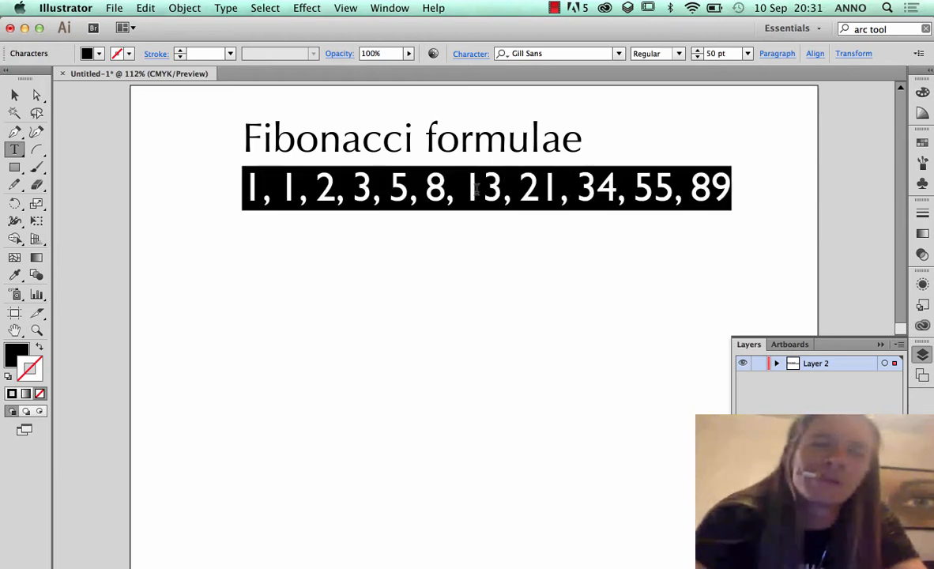
pyautogui.click(341, 144)
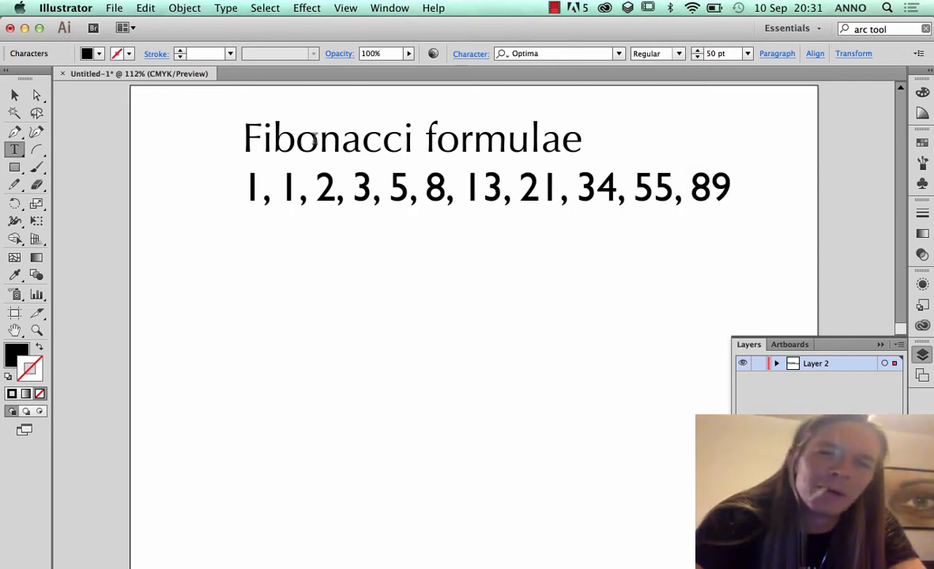
pyautogui.tripleClick(314, 140)
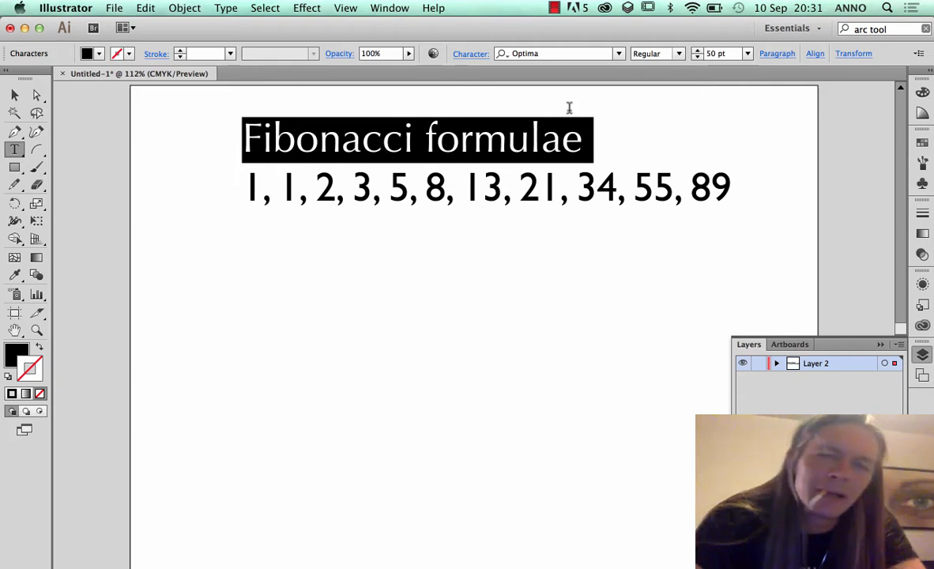
pyautogui.click(573, 53)
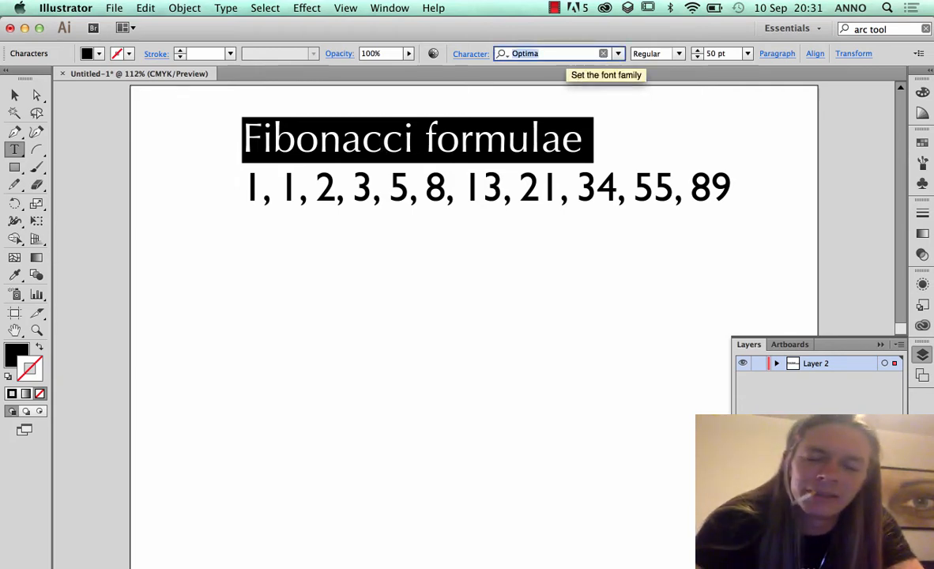
pyautogui.write('Cetn')
pyautogui.press('BackSpace')
pyautogui.press('BackSpace')
pyautogui.press('BackSpace')
pyautogui.write('ent')
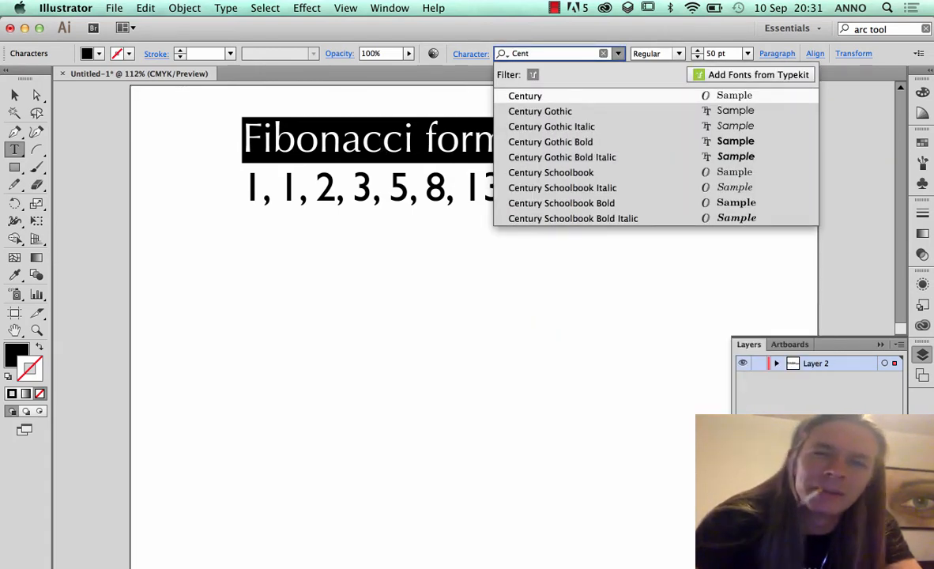
pyautogui.click(570, 95)
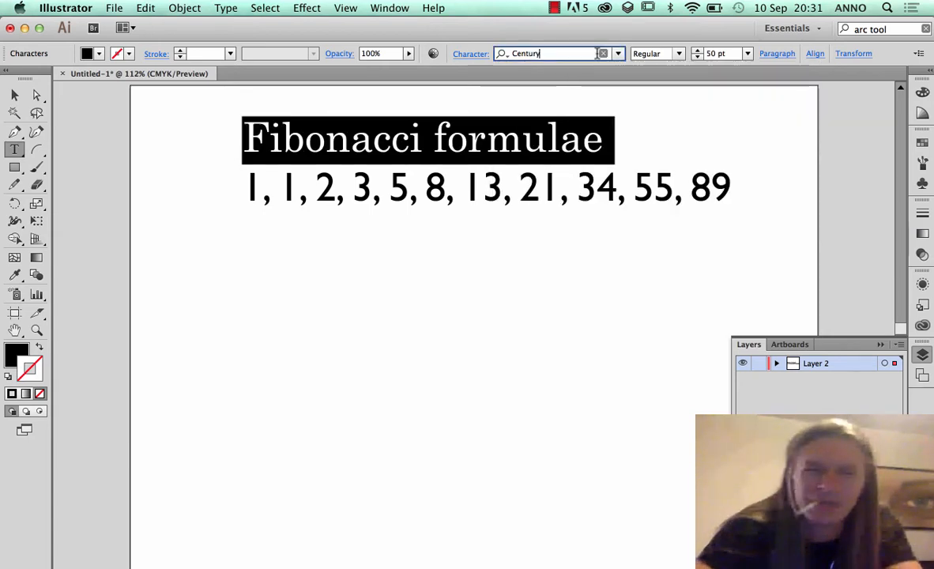
# Change the font of the "Fibonacci formulae" heading to Century Gothic
pyautogui.write('g')
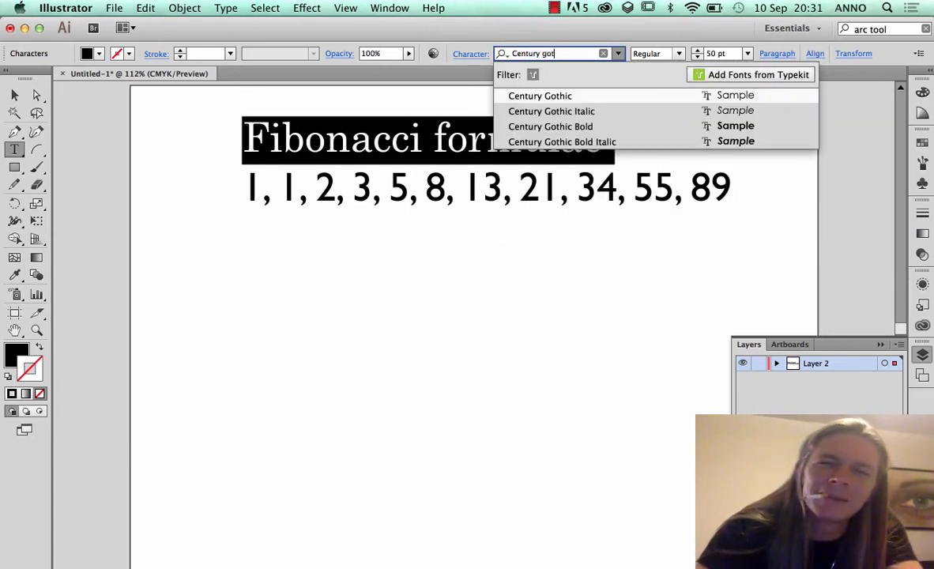
pyautogui.write('ot')
pyautogui.click(539, 96)
pyautogui.click(566, 138)
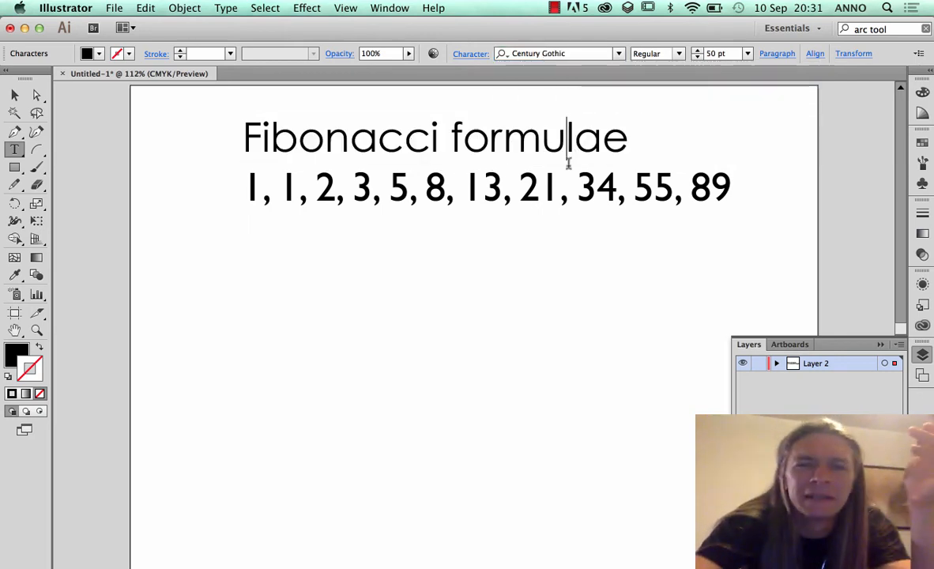
# Set the font size of the number line below the heading to 30 pt
pyautogui.click(567, 161)
pyautogui.hotkey('ctrl', 'a')
pyautogui.click(713, 53)
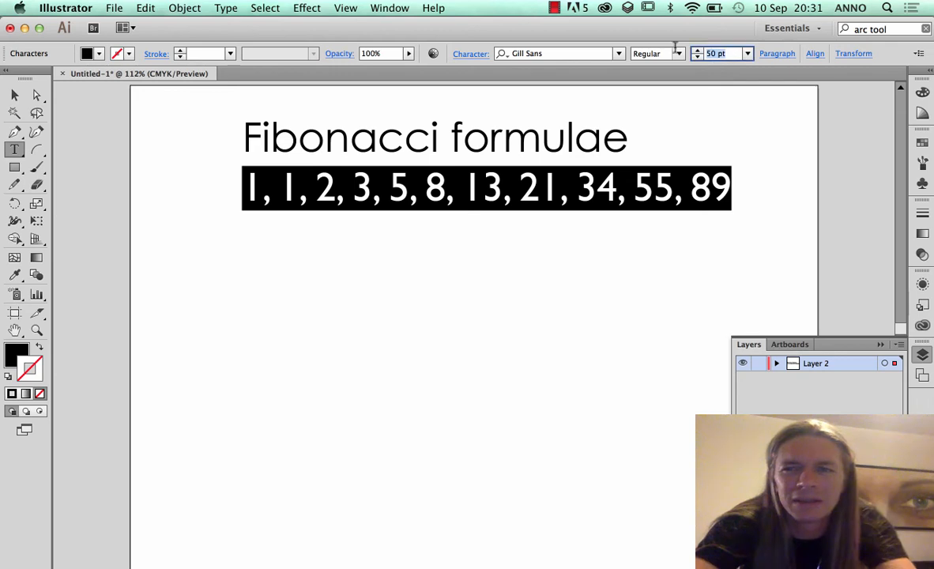
pyautogui.write('3')
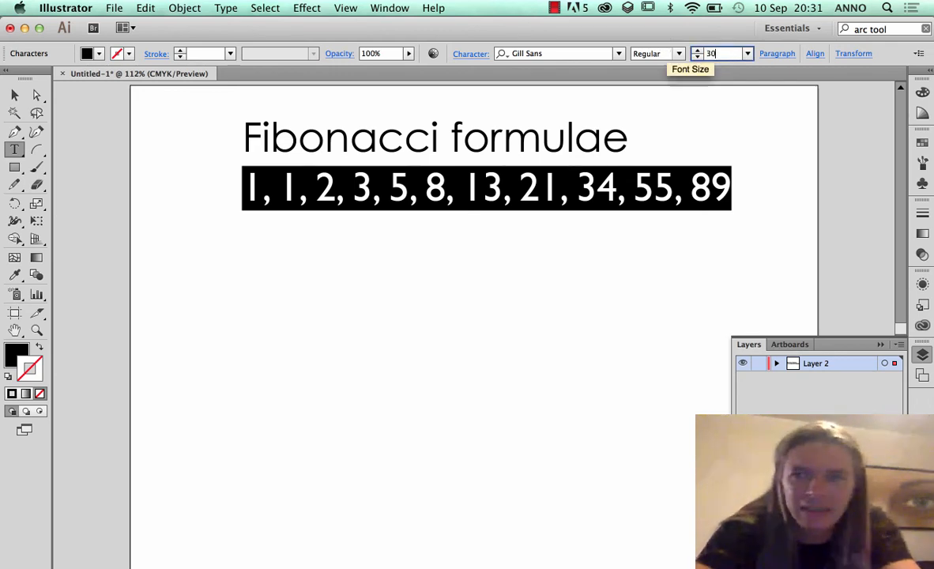
pyautogui.write('0')
pyautogui.press('Return')
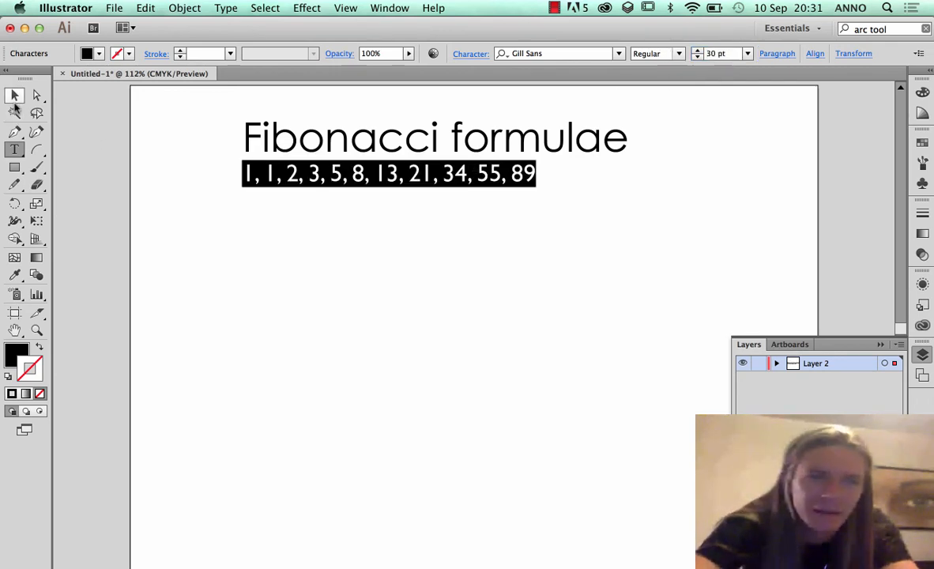
pyautogui.click(15, 97)
pyautogui.click(245, 239)
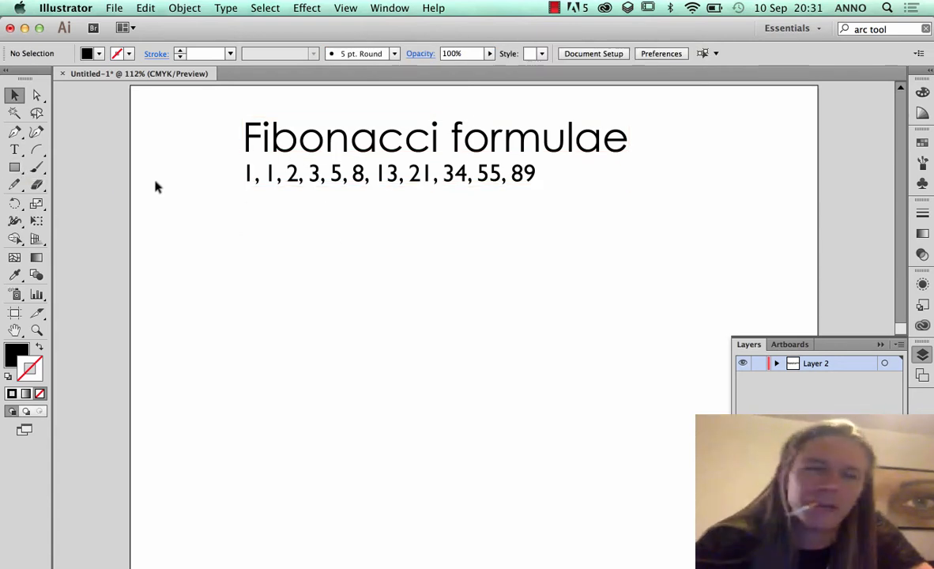
# Activate the Rectangle tool and set its fill to the light blue swatch, leaving the stroke at none
pyautogui.click(13, 168)
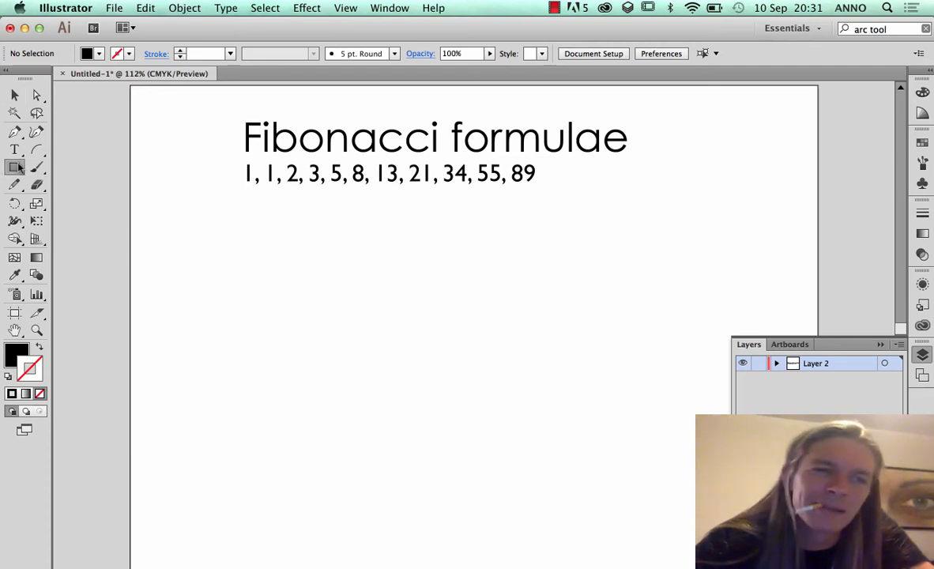
pyautogui.click(19, 355)
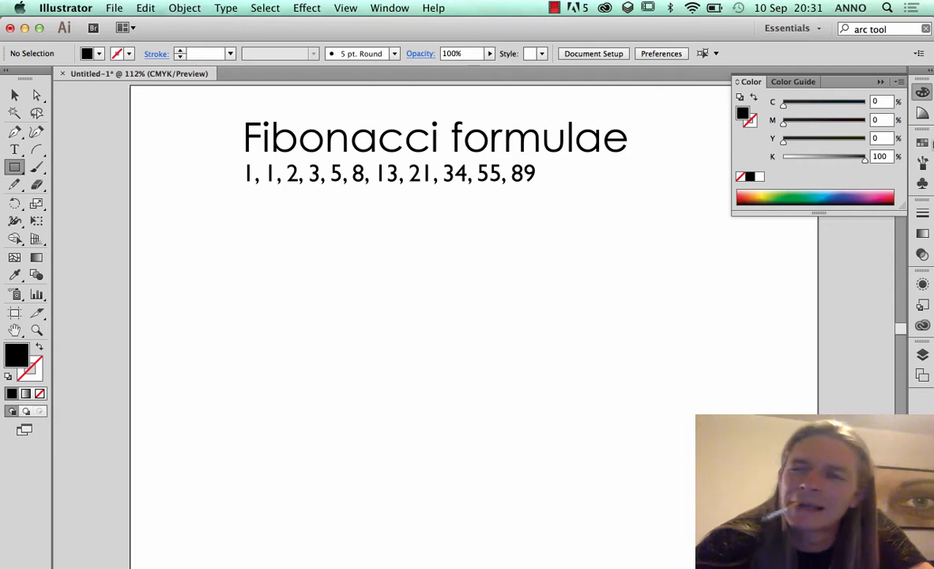
pyautogui.click(923, 142)
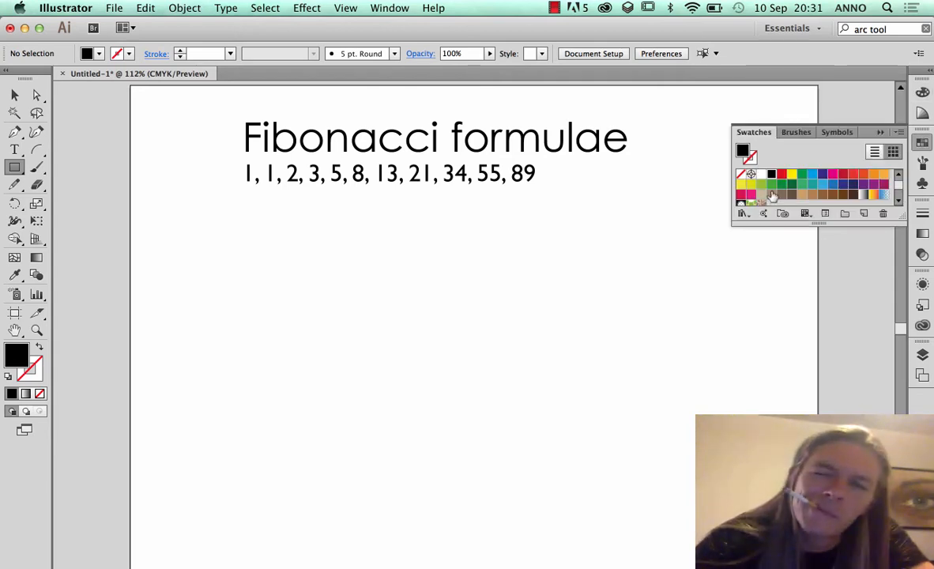
pyautogui.click(811, 173)
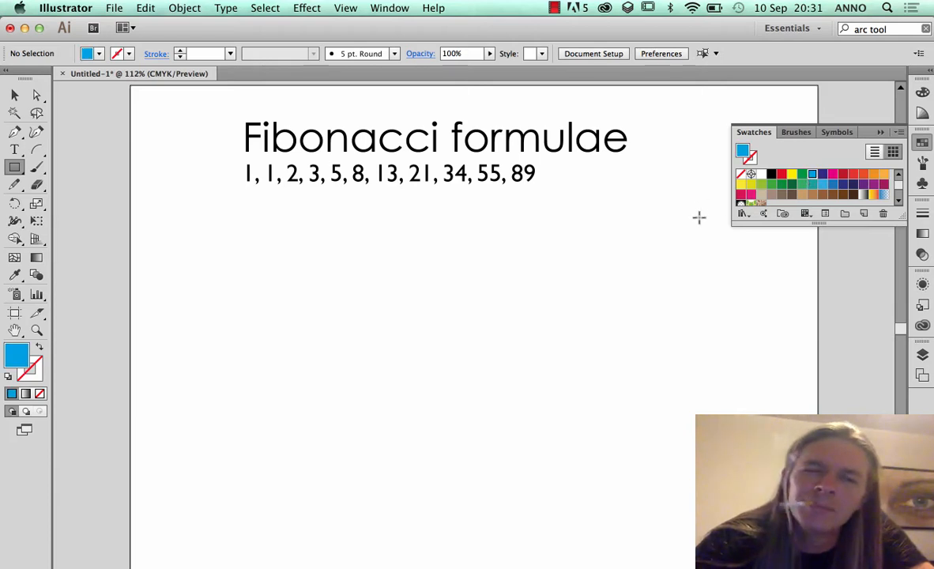
pyautogui.click(29, 367)
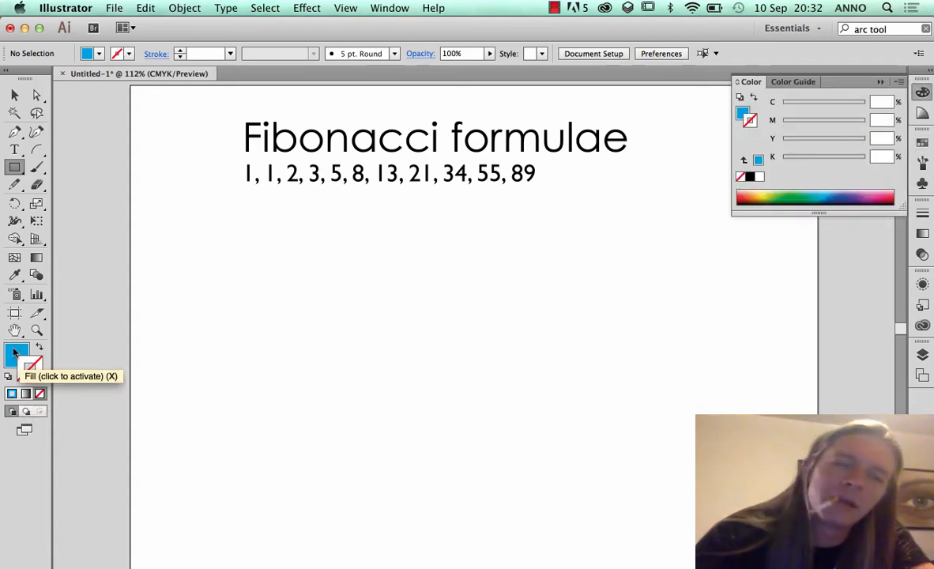
pyautogui.click(15, 353)
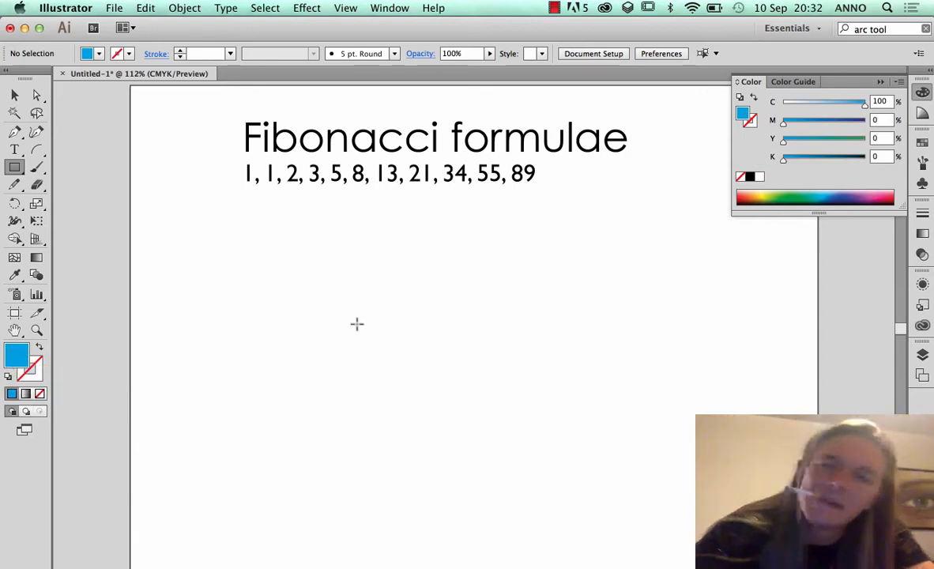
pyautogui.click(922, 142)
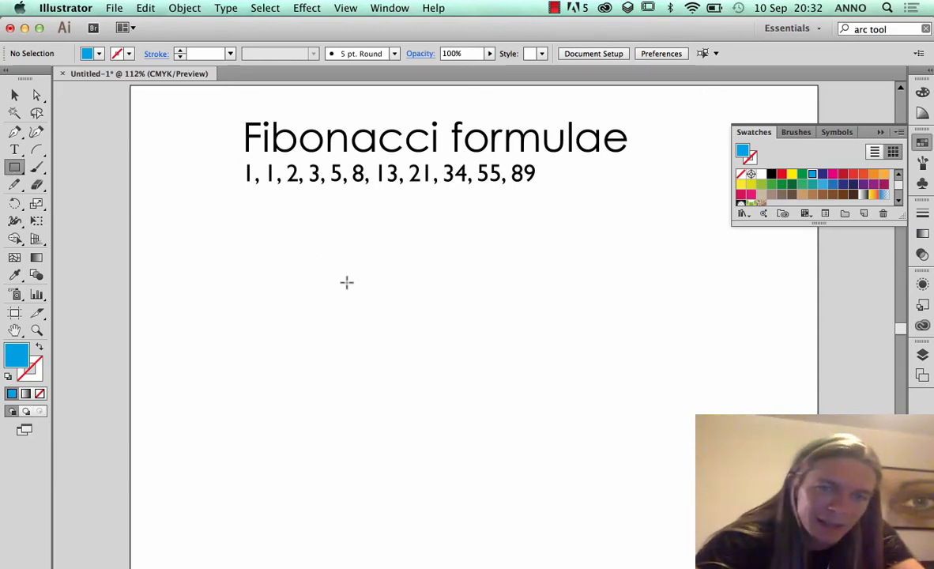
# Draw a square about 54 mm wide below the number line and scale it down proportionally to a small square
pyautogui.moveTo(340, 306); pyautogui.dragTo(465, 363)
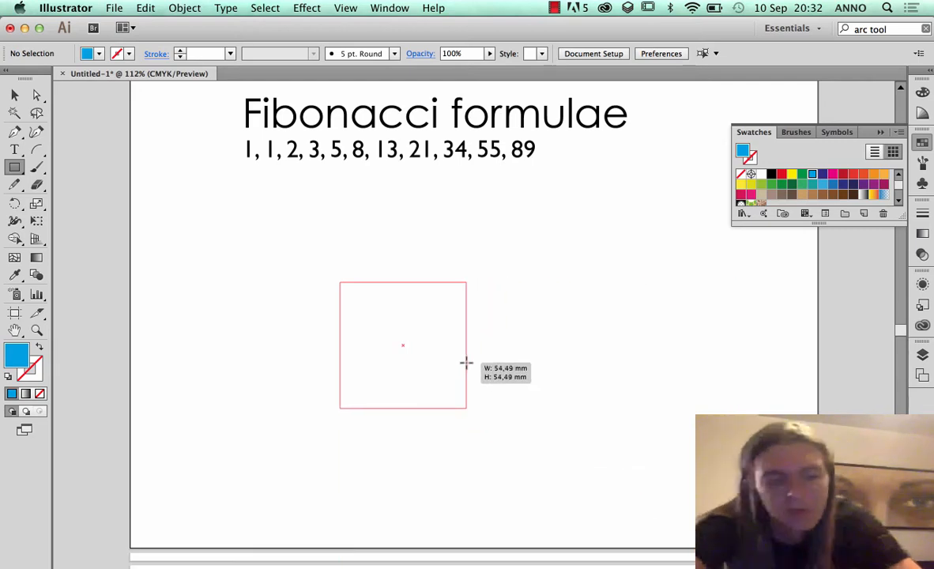
pyautogui.moveTo(466, 363); pyautogui.dragTo(466, 362)
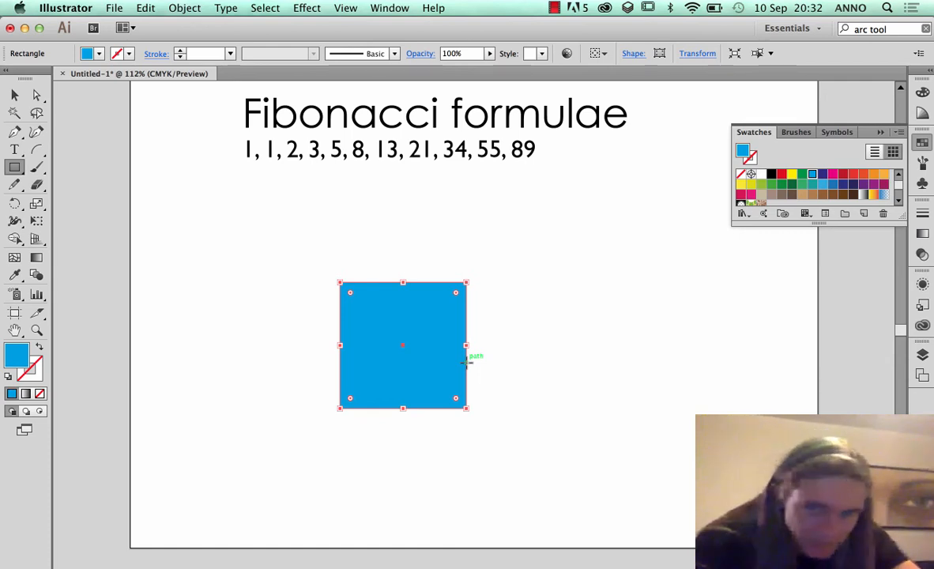
pyautogui.click(17, 97)
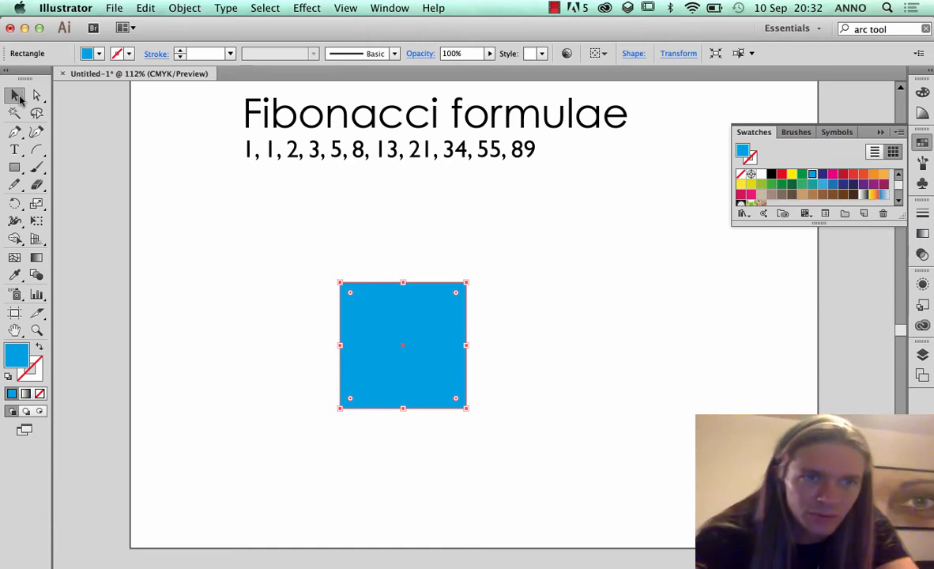
pyautogui.click(16, 95)
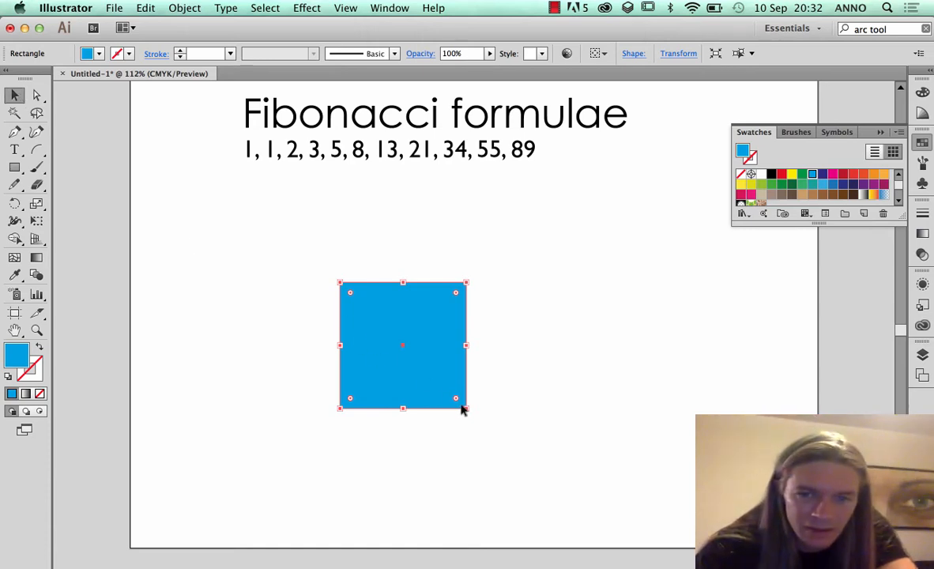
pyautogui.moveTo(467, 408); pyautogui.dragTo(362, 304)
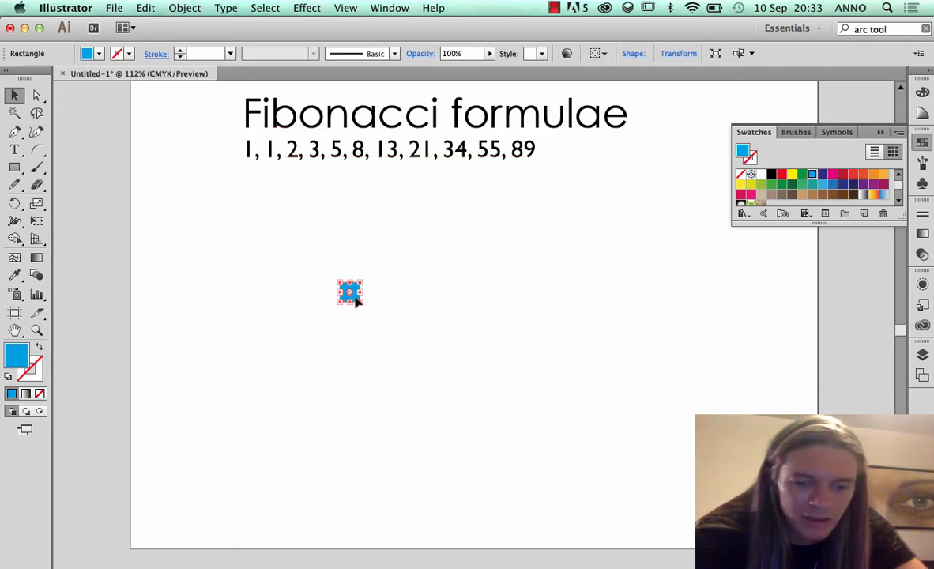
# Copy the small blue square and paste a duplicate onto the artboard
pyautogui.press('super+c')
pyautogui.press('super+v')
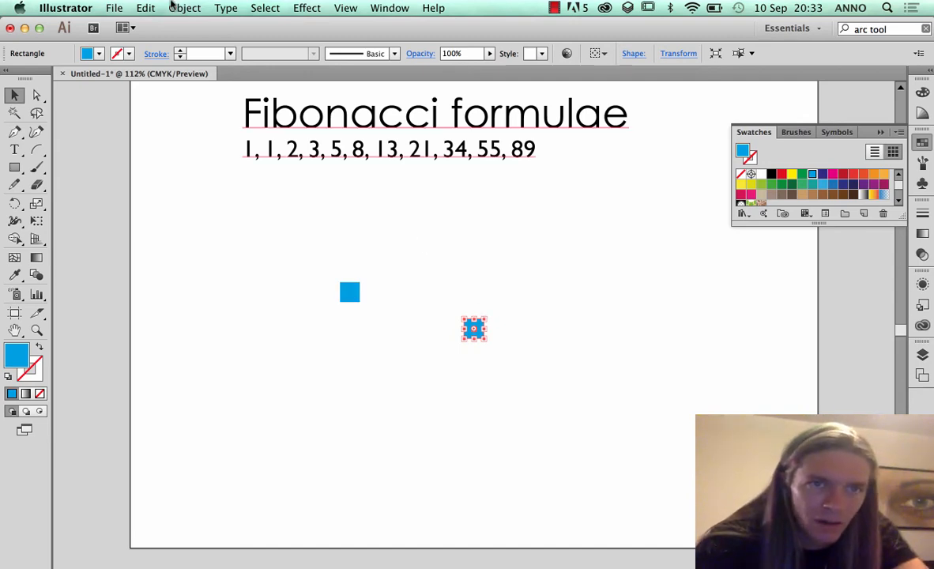
pyautogui.click(145, 8)
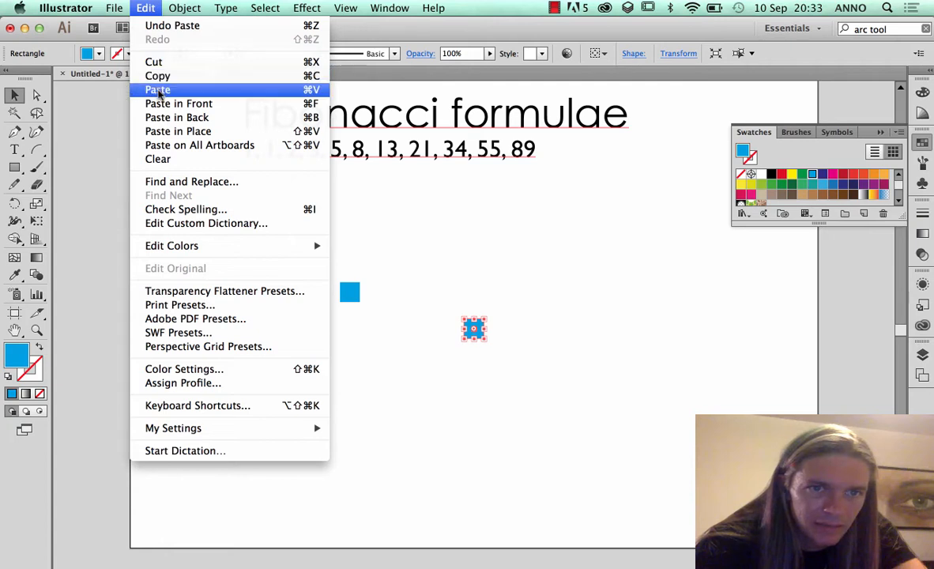
pyautogui.click(312, 76)
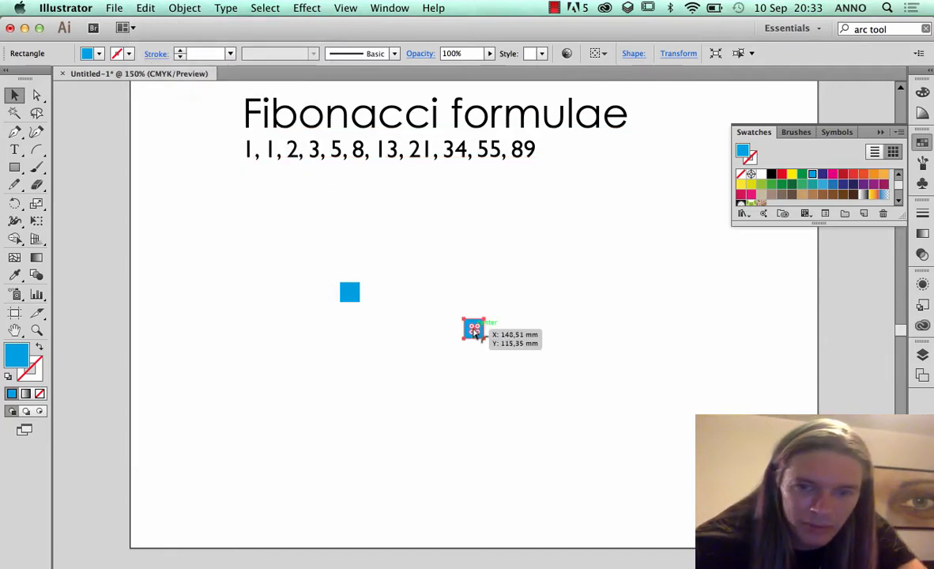
# Check that Smart Guides are on and snap the duplicate flush against the right edge of the original blue square
pyautogui.press('super+equal')
pyautogui.press('super+equal')
pyautogui.press('super+equal')
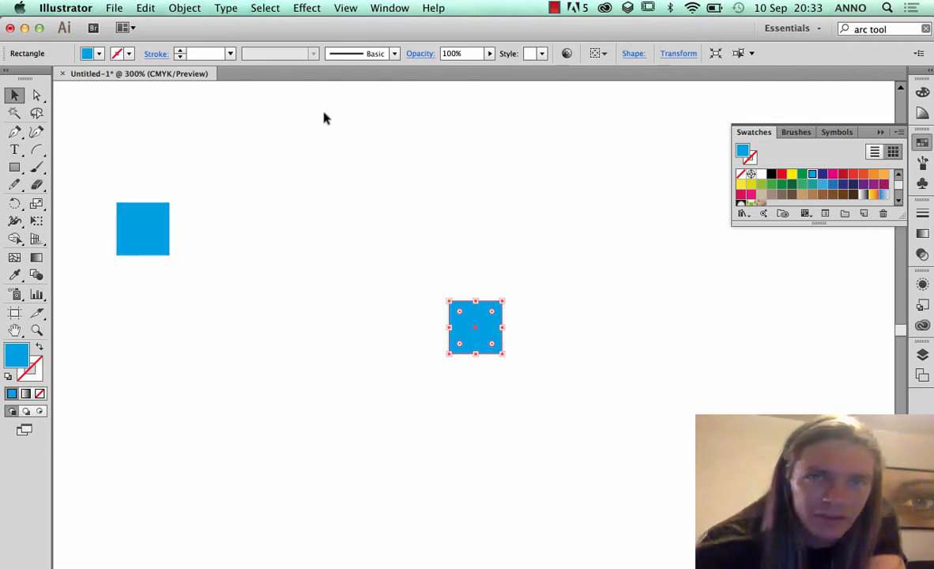
pyautogui.click(344, 8)
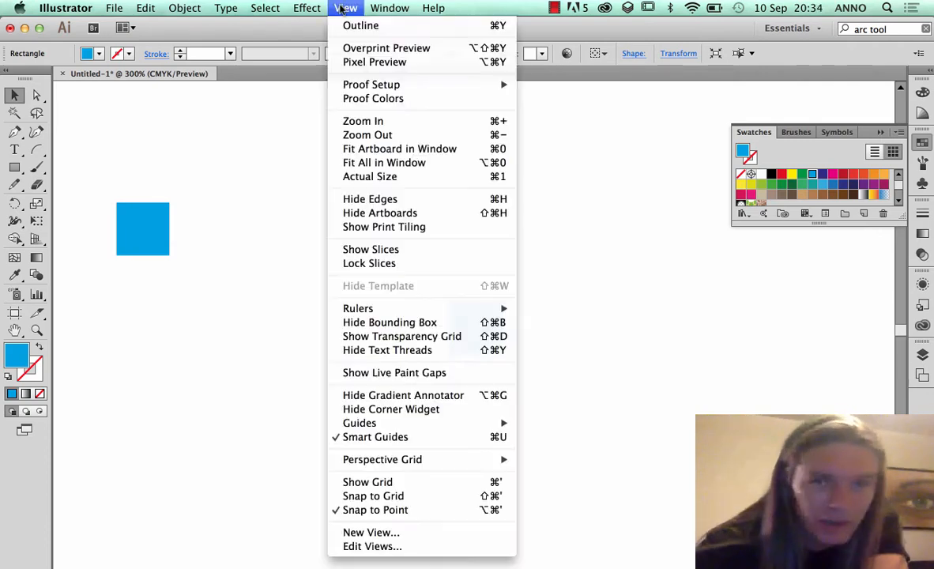
pyautogui.moveTo(356, 427)
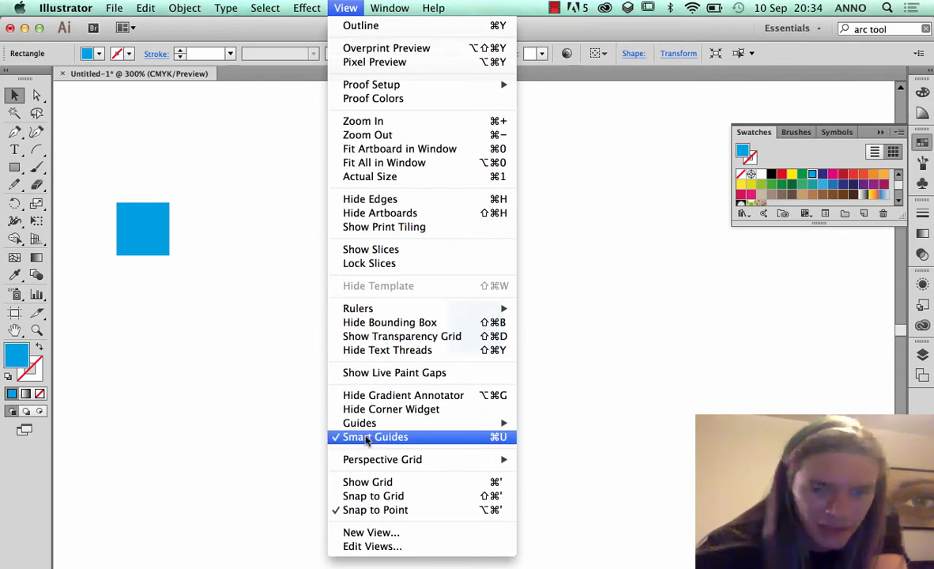
pyautogui.click(477, 330)
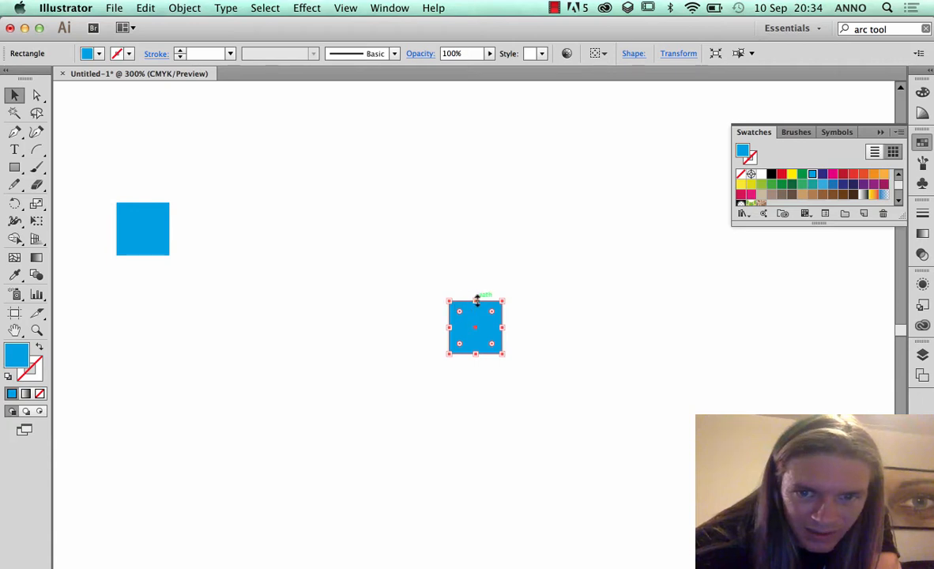
pyautogui.moveTo(448, 301); pyautogui.dragTo(474, 190)
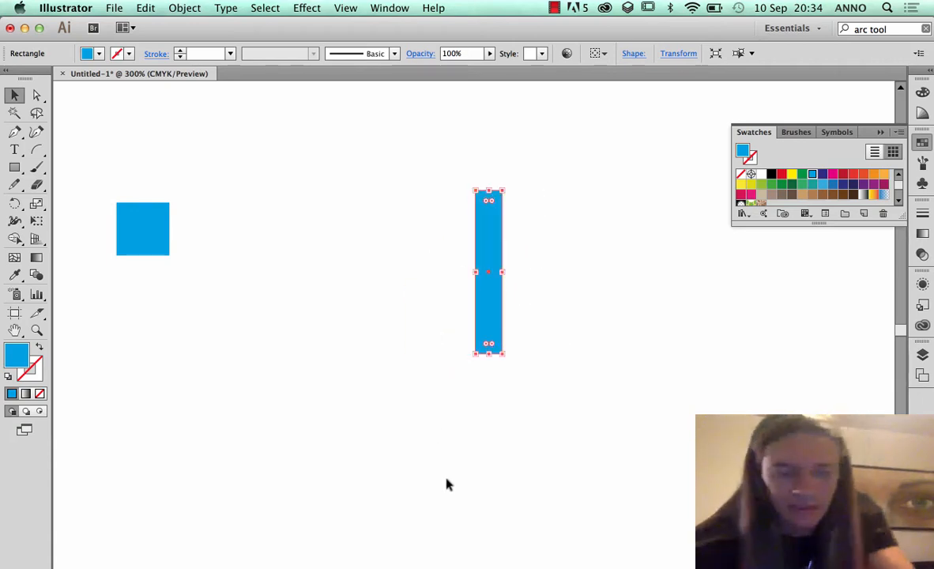
pyautogui.press('super+z')
pyautogui.moveTo(480, 324); pyautogui.dragTo(367, 229)
pyautogui.moveTo(366, 229); pyautogui.dragTo(197, 233)
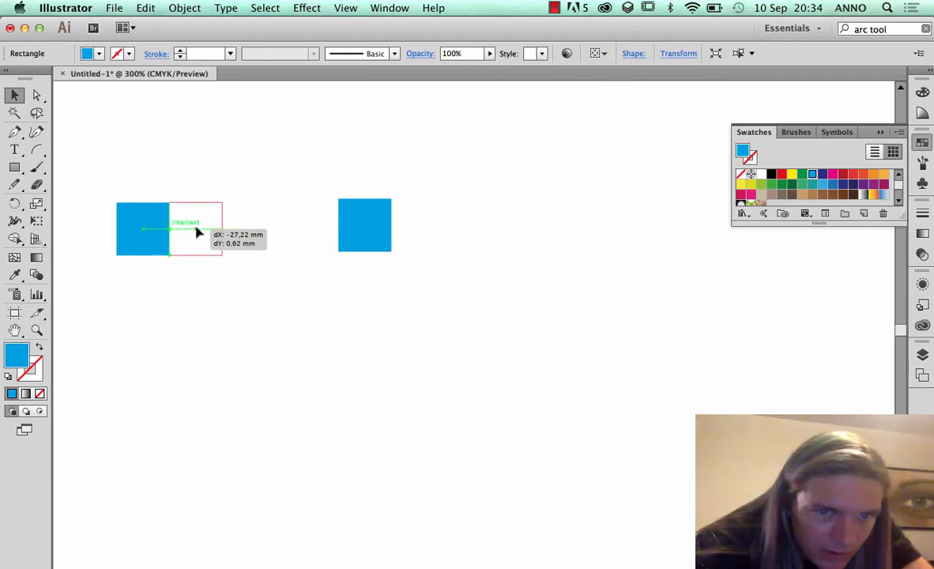
pyautogui.moveTo(196, 229); pyautogui.dragTo(198, 231)
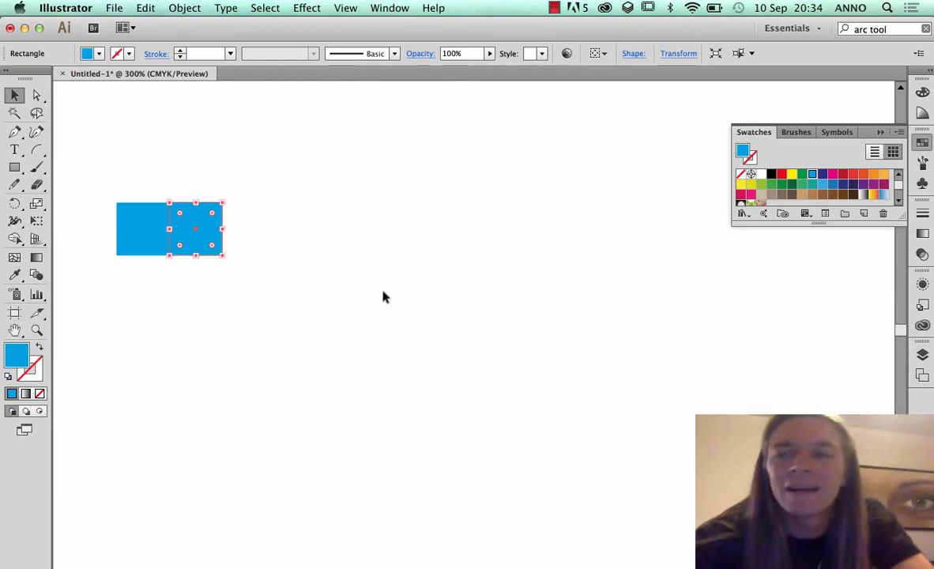
# Fill the second square with the yellow swatch and paste a copy of it directly in front
pyautogui.click(791, 174)
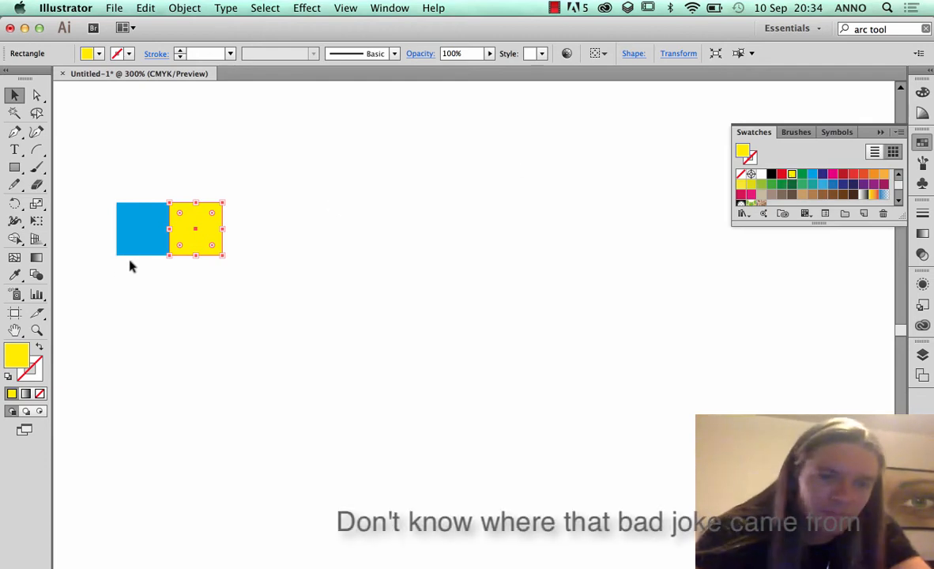
pyautogui.press('super+c')
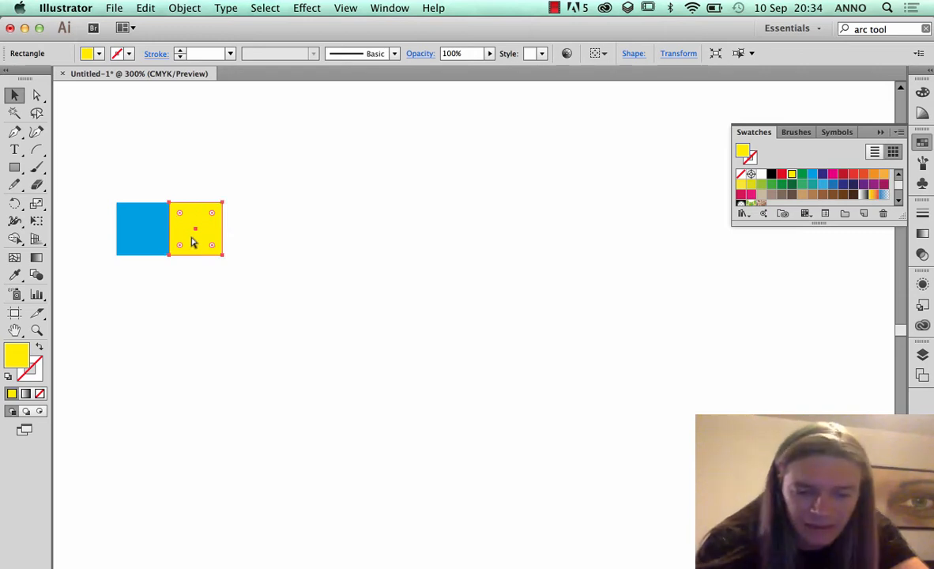
pyautogui.press('super+c')
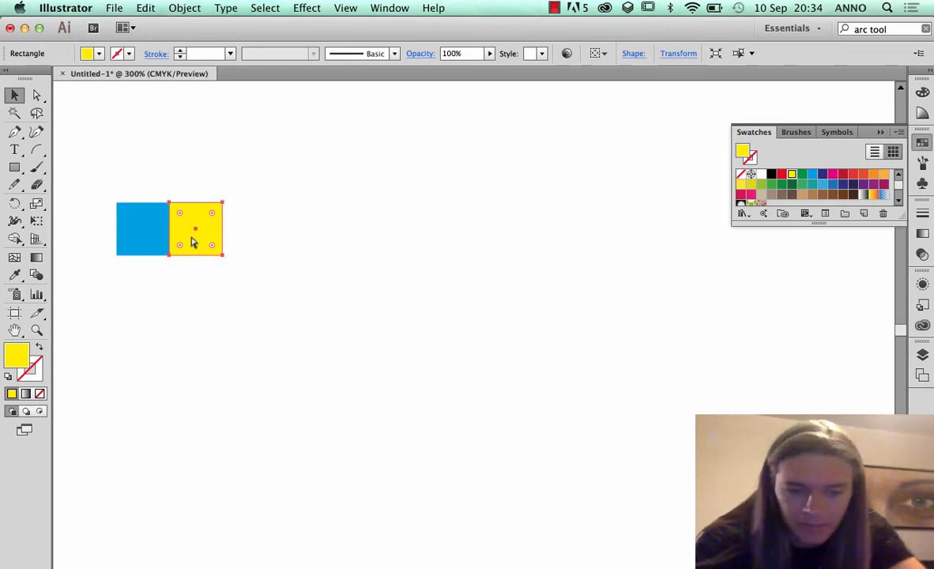
pyautogui.press('super+f')
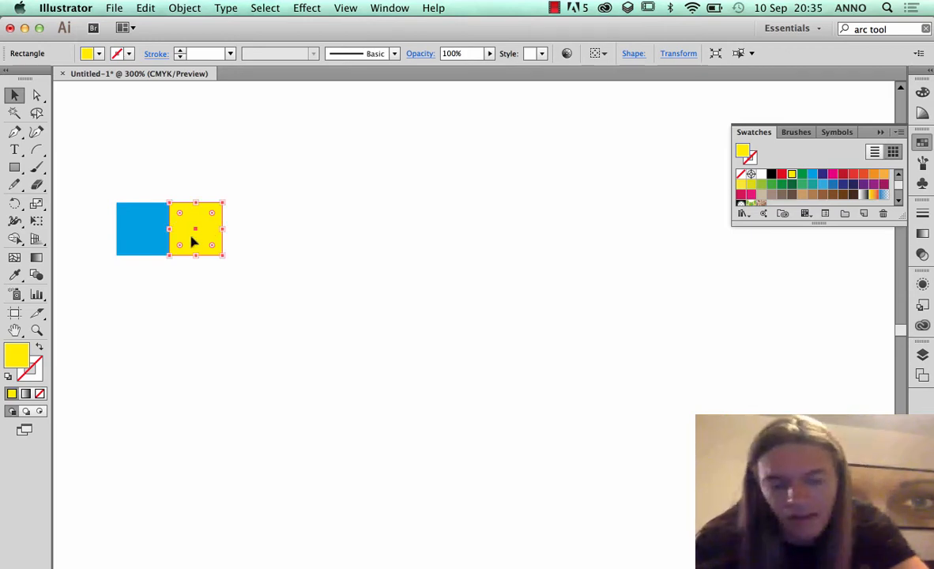
# Try placing another pasted copy over the yellow square by hand, and delete that copy
pyautogui.press('super+v')
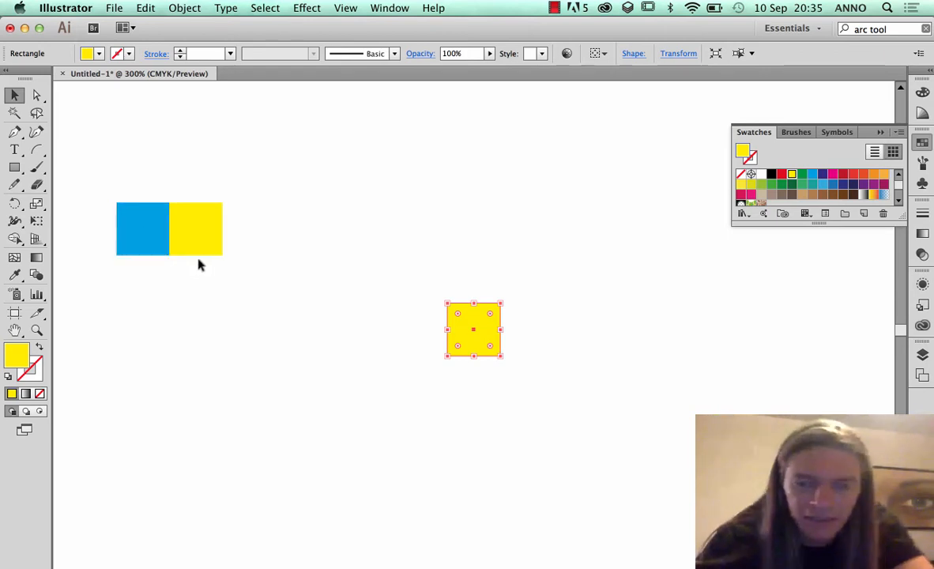
pyautogui.moveTo(477, 325); pyautogui.dragTo(197, 233)
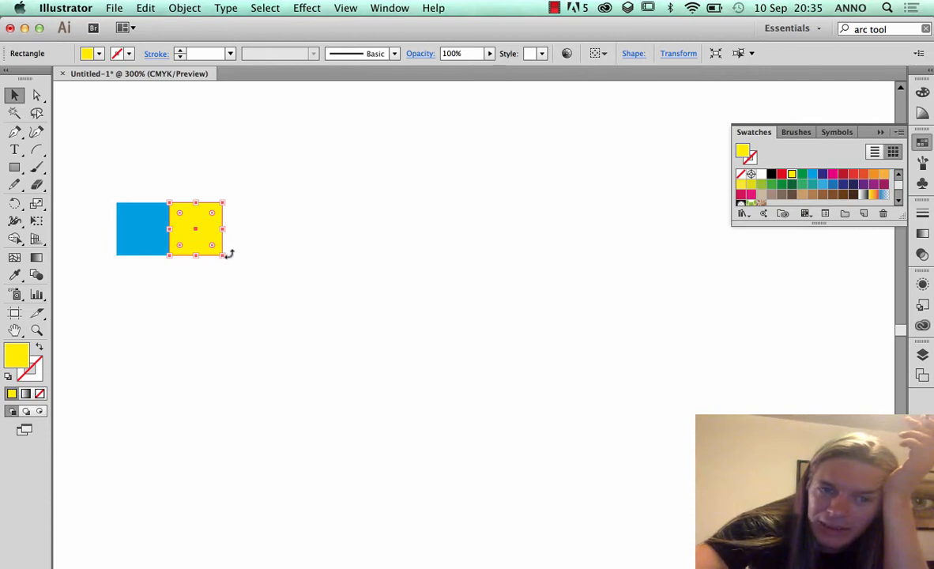
pyautogui.moveTo(197, 231); pyautogui.dragTo(388, 271)
pyautogui.press('Delete')
pyautogui.click(220, 227)
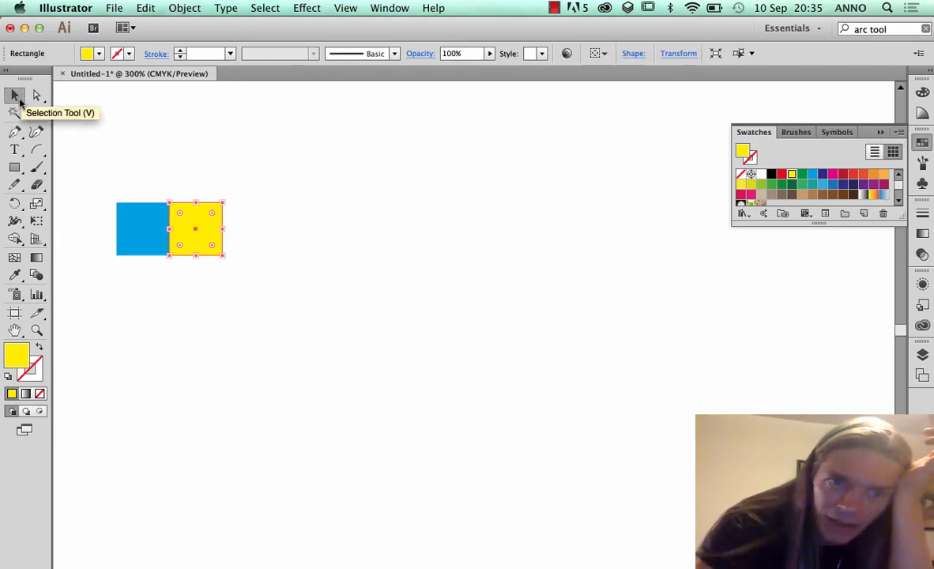
# Paste a copy of the yellow square directly in front of it
pyautogui.click(17, 98)
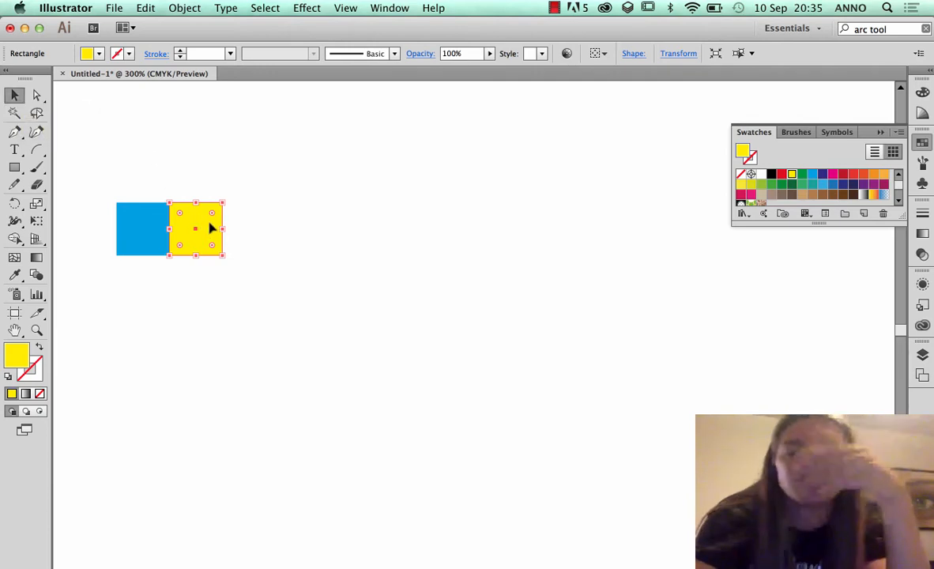
pyautogui.click(150, 8)
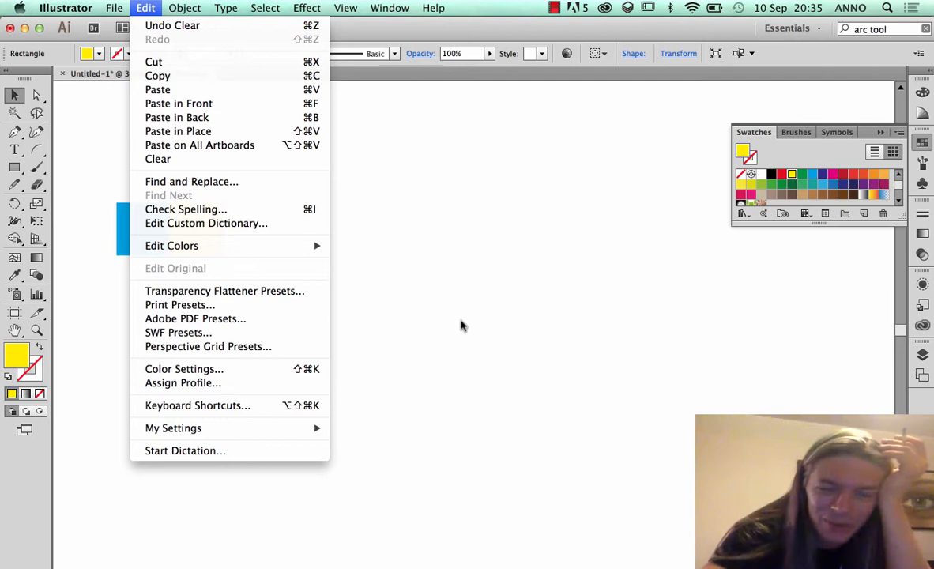
pyautogui.click(204, 106)
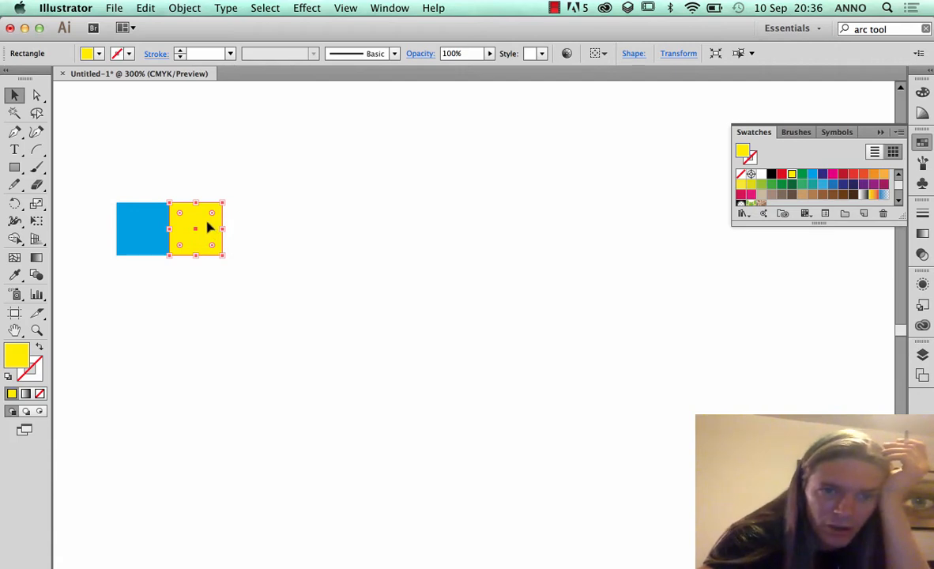
# Move the pasted yellow copy aside to check the duplicate, and undo the move
pyautogui.moveTo(208, 226); pyautogui.dragTo(250, 200)
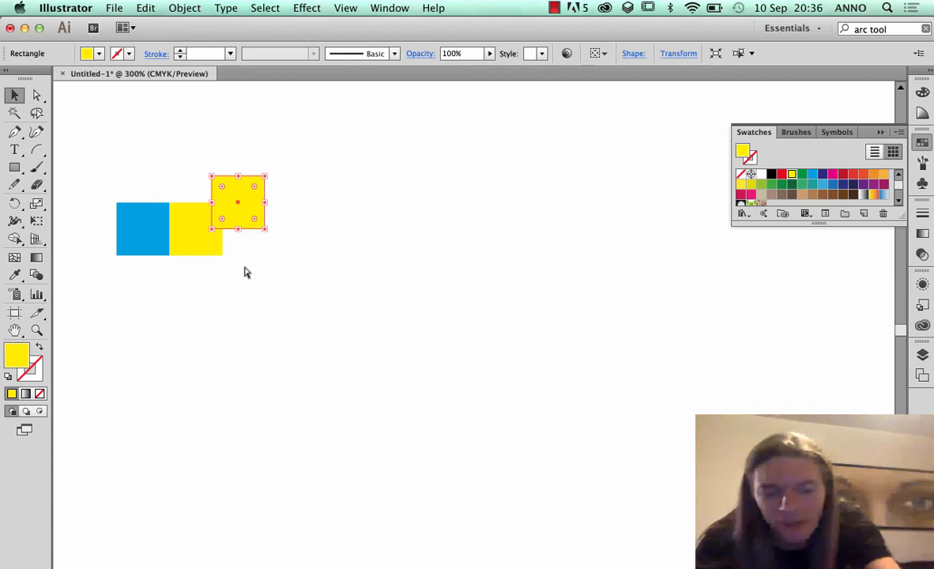
pyautogui.press('super')
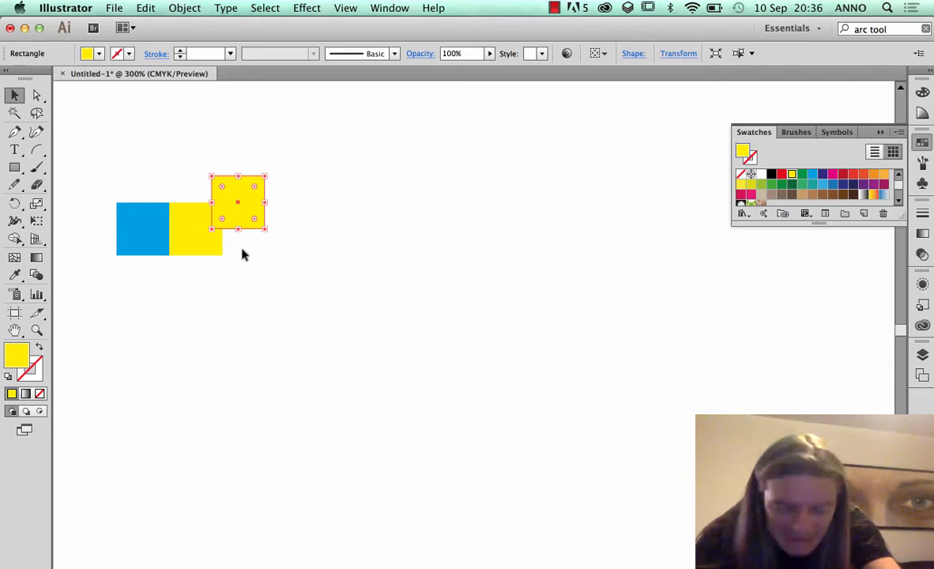
pyautogui.press('super+z')
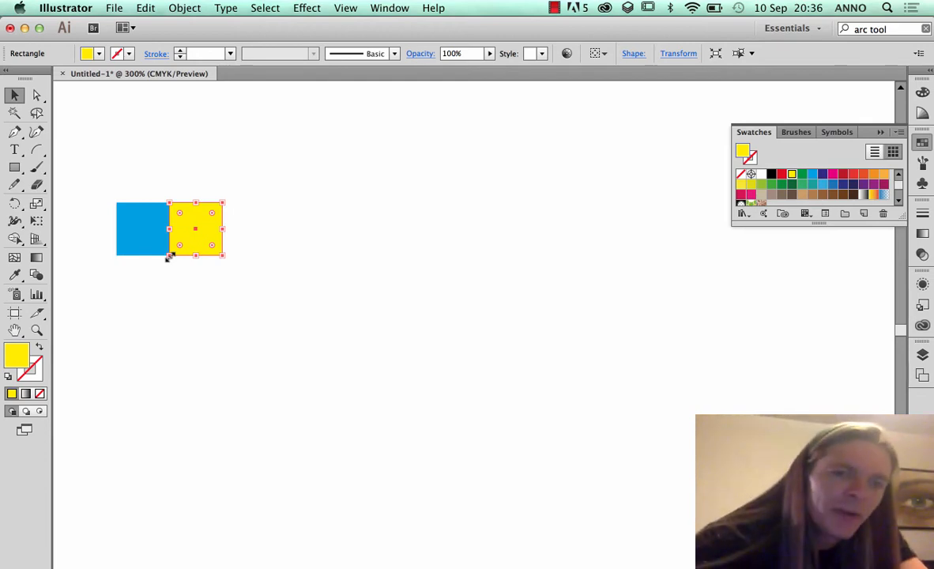
# Enlarge the yellow copy proportionally to 17.06 mm square so it spans the width of both small squares
pyautogui.moveTo(169, 255); pyautogui.dragTo(166, 309)
pyautogui.moveTo(167, 311); pyautogui.dragTo(169, 338)
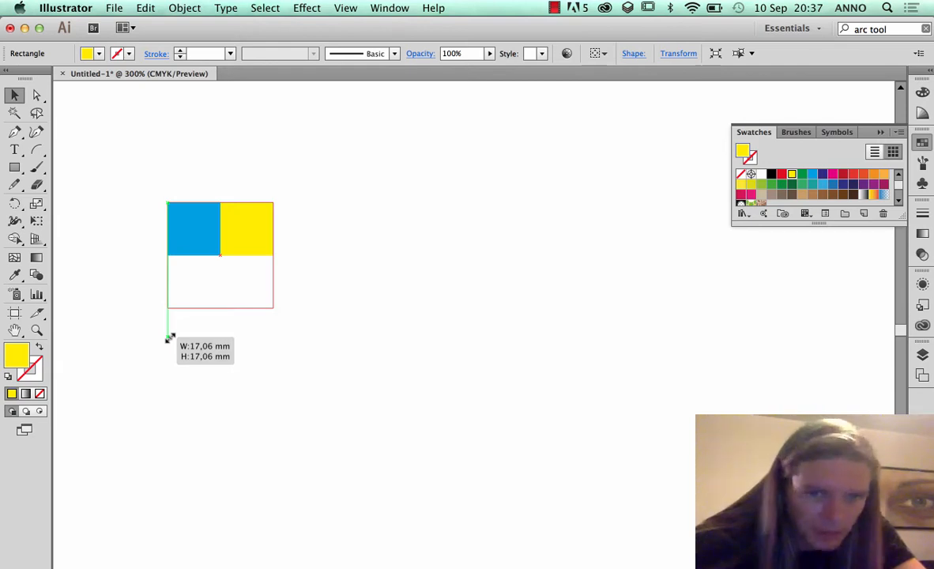
pyautogui.moveTo(169, 338); pyautogui.dragTo(169, 336)
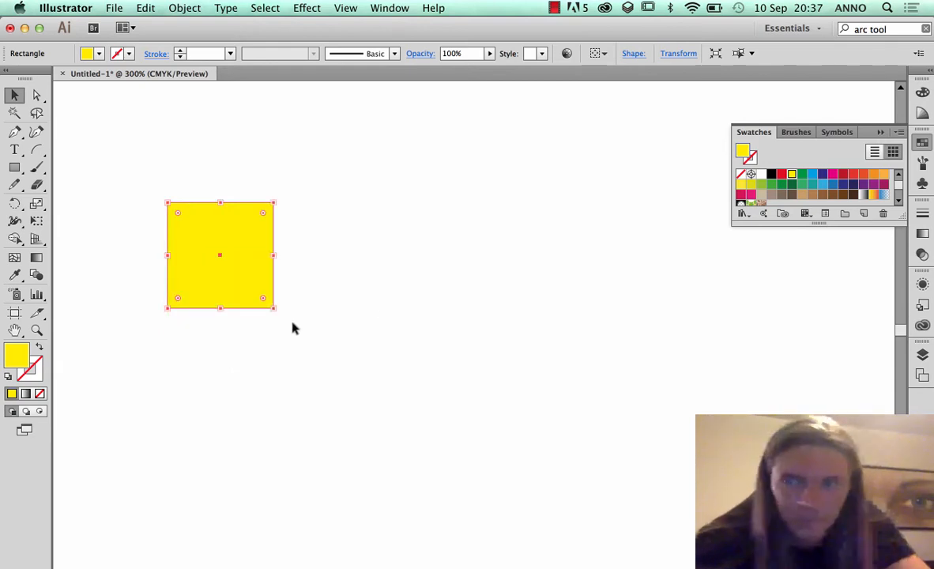
# Fill the enlarged square with a brown swatch and snap it flush beneath the blue and yellow squares
pyautogui.click(812, 195)
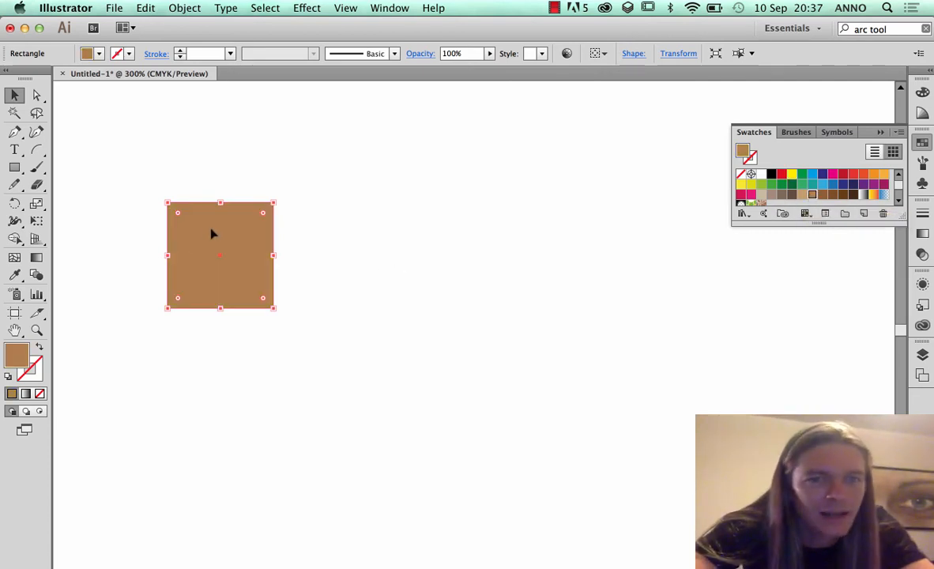
pyautogui.moveTo(211, 230); pyautogui.dragTo(215, 290)
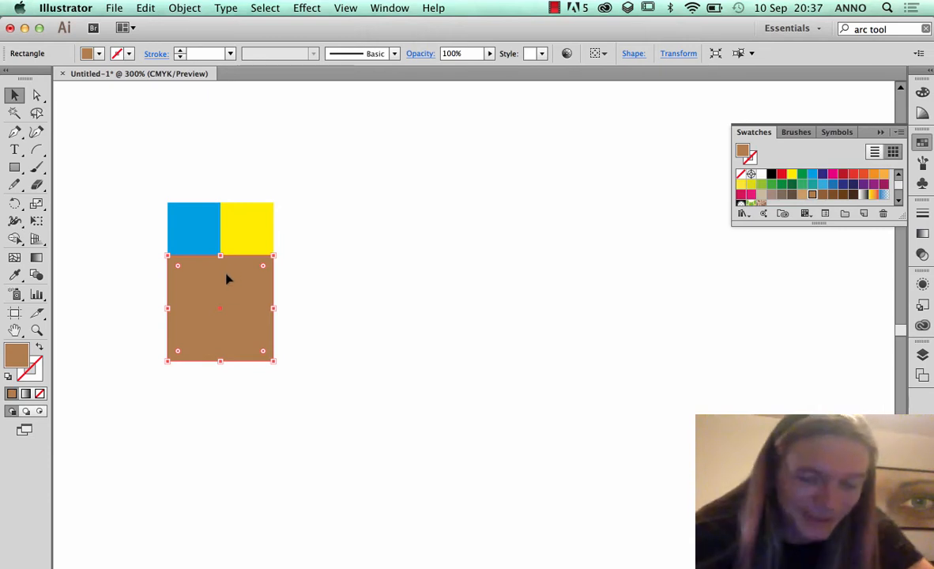
# Paste a copy of the brown square directly in front, testing the duplicate with a move that is undone
pyautogui.press('super+minus')
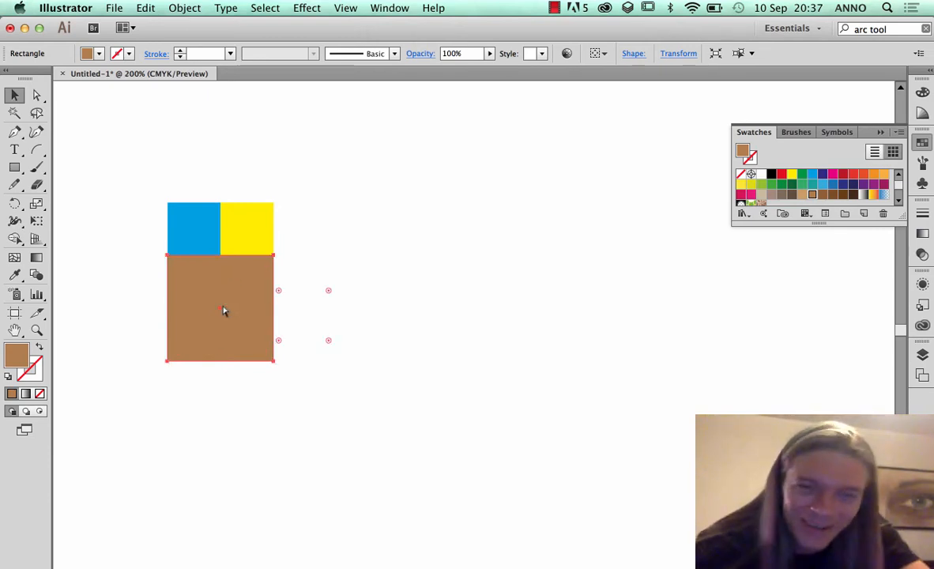
pyautogui.moveTo(223, 308); pyautogui.dragTo(321, 359)
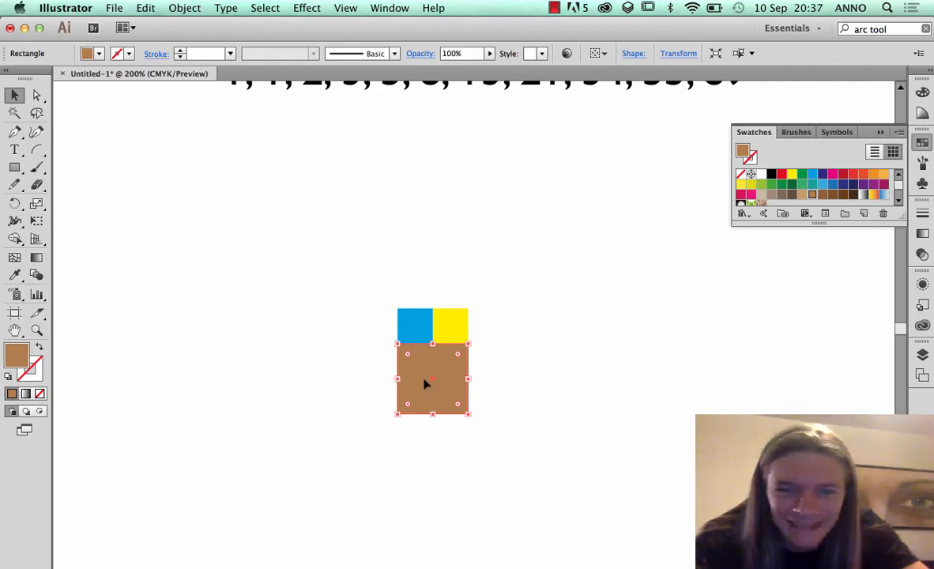
pyautogui.moveTo(425, 383)
pyautogui.mouseDown()
pyautogui.moveTo(469, 440)
pyautogui.moveTo(423, 376)
pyautogui.mouseUp()
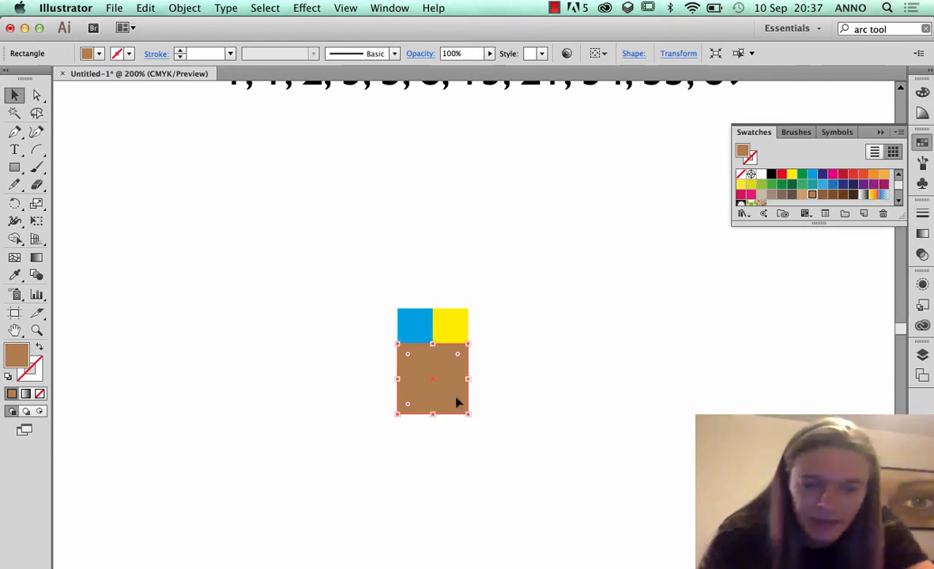
pyautogui.click(155, 7)
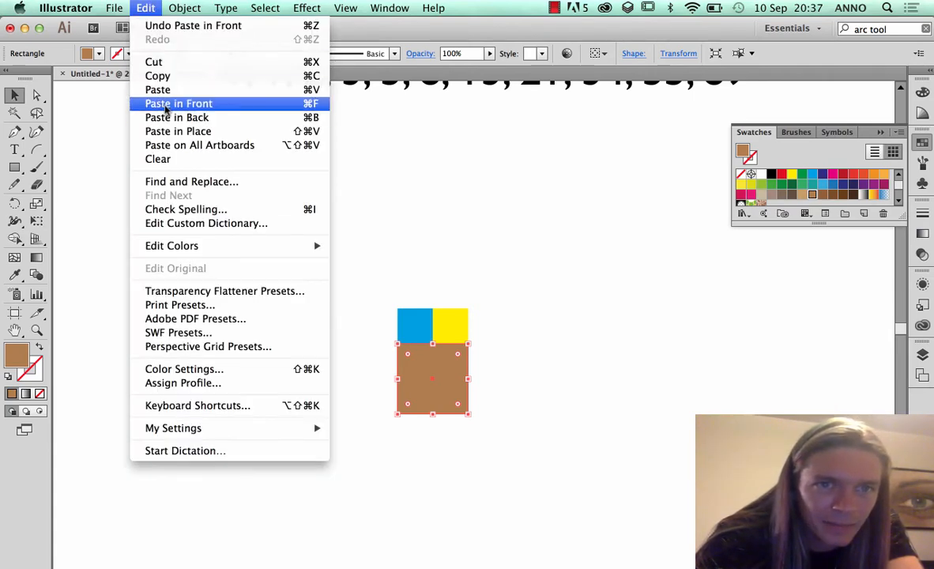
pyautogui.click(399, 360)
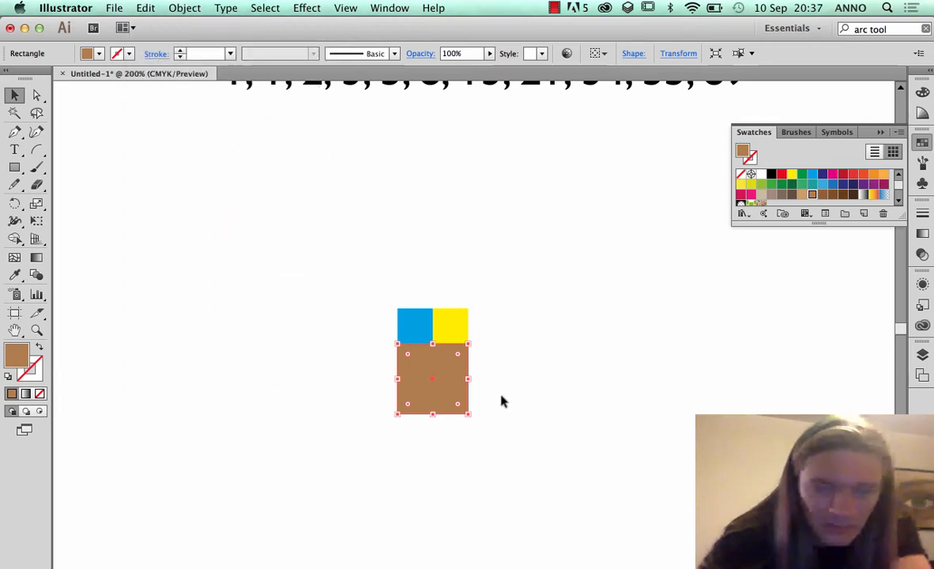
pyautogui.moveTo(450, 401); pyautogui.dragTo(469, 459)
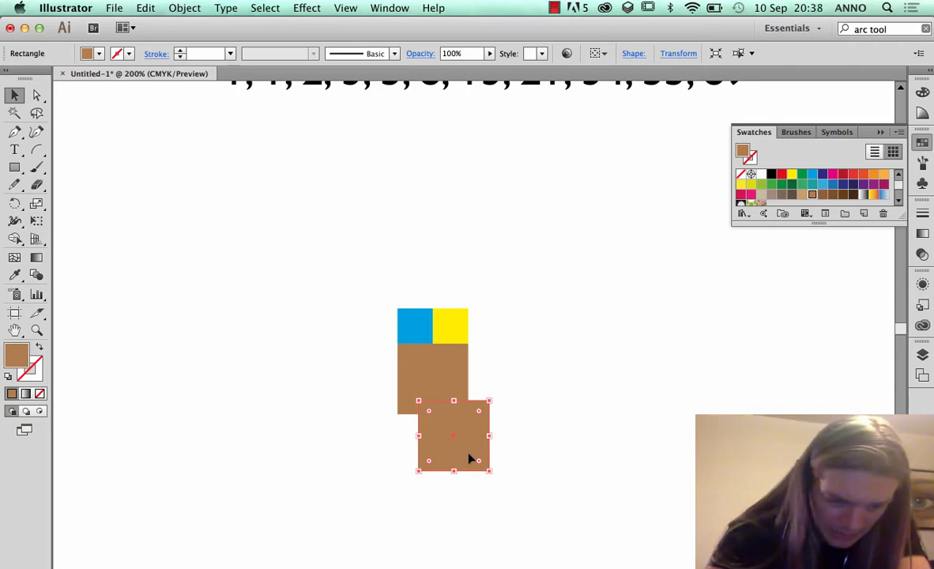
pyautogui.hotkey('ctrl', 'z')
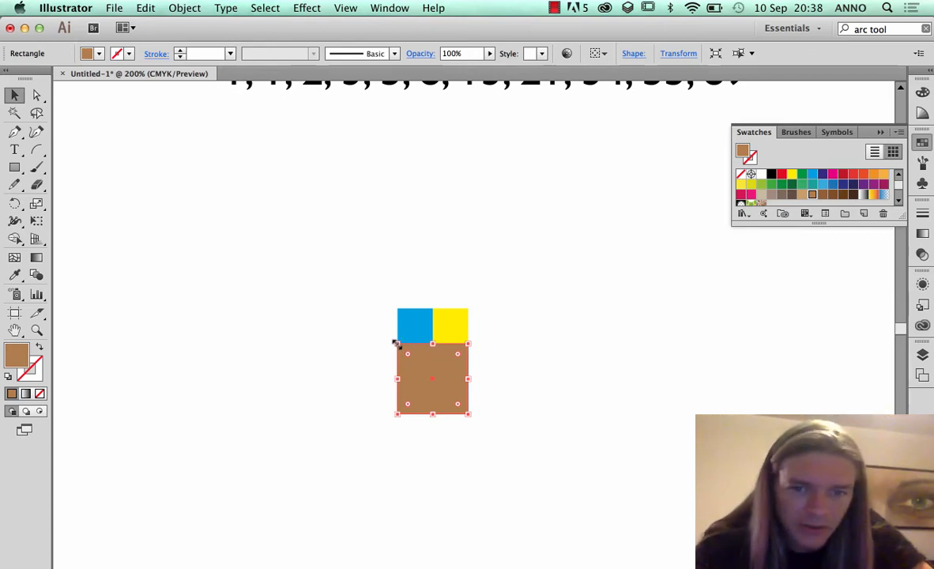
# Enlarge the brown copy to the pattern's full height and snap it flush against the left side, filled with green
pyautogui.moveTo(396, 343); pyautogui.dragTo(316, 349)
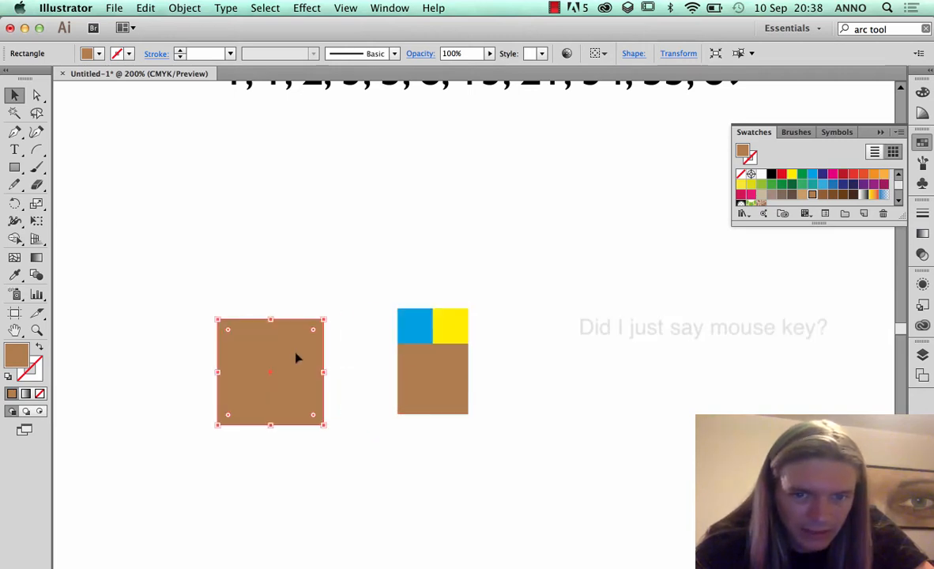
pyautogui.moveTo(298, 356); pyautogui.dragTo(383, 350)
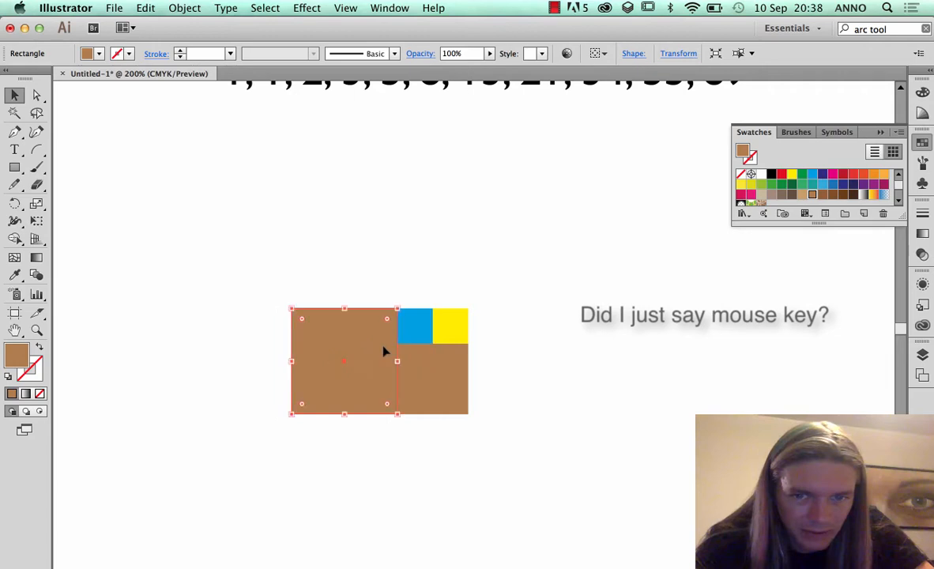
pyautogui.click(802, 185)
# Enlarge a front copy of the green square proportionally to the pattern's full width and fill it with orange
pyautogui.click(303, 274)
pyautogui.moveTo(353, 359); pyautogui.dragTo(400, 377)
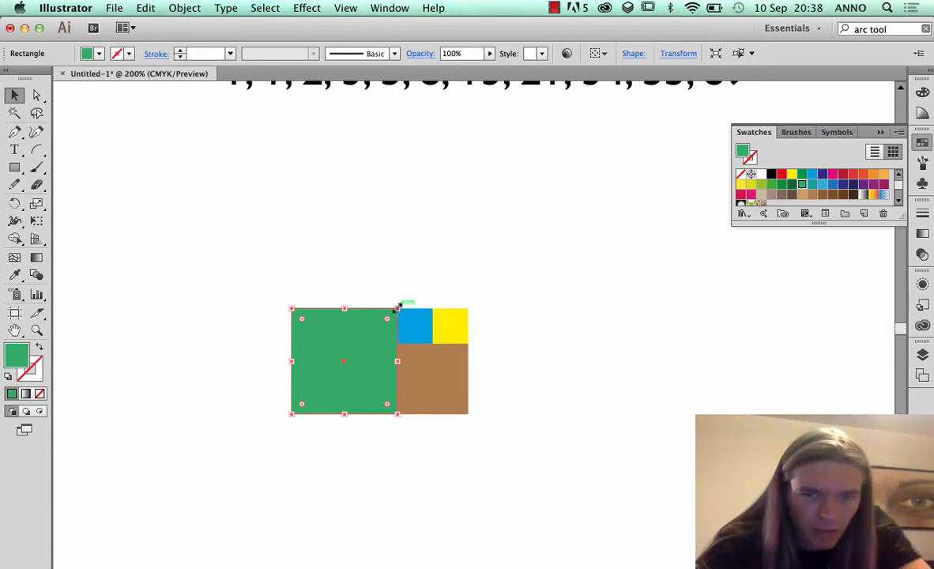
pyautogui.moveTo(397, 307); pyautogui.dragTo(467, 216)
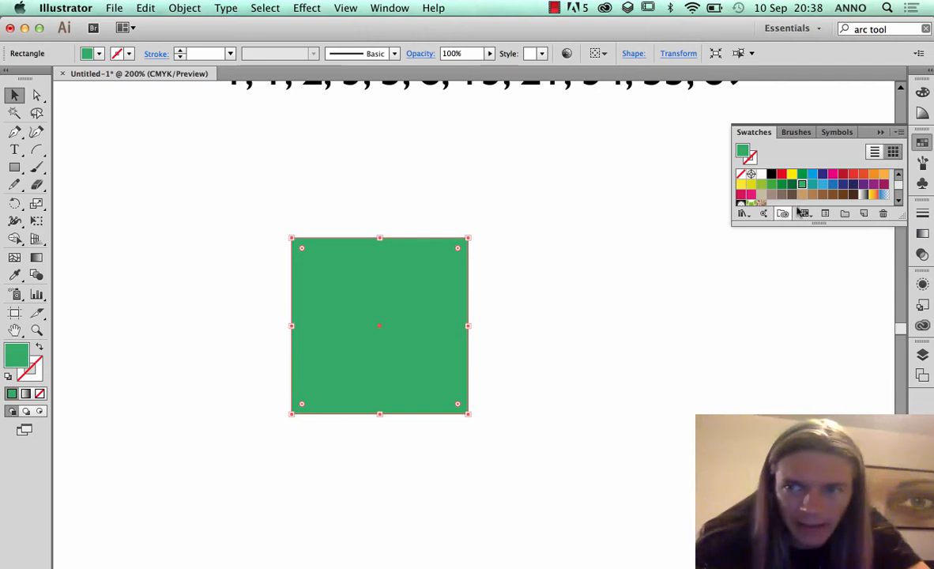
pyautogui.click(873, 176)
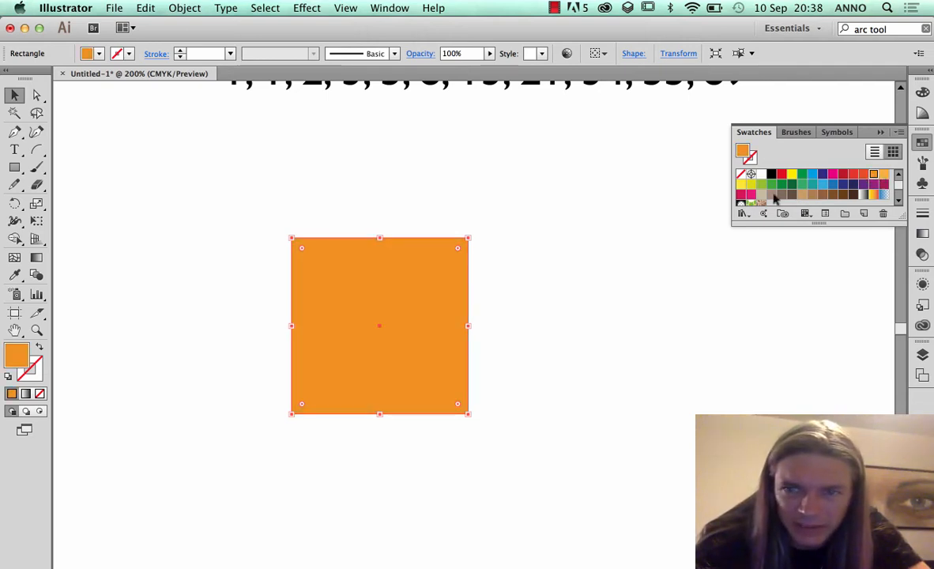
# Snap the orange square flush above the green, blue and yellow squares, and deselect it
pyautogui.moveTo(388, 279); pyautogui.dragTo(390, 139)
pyautogui.moveTo(402, 211); pyautogui.dragTo(398, 247)
pyautogui.click(510, 303)
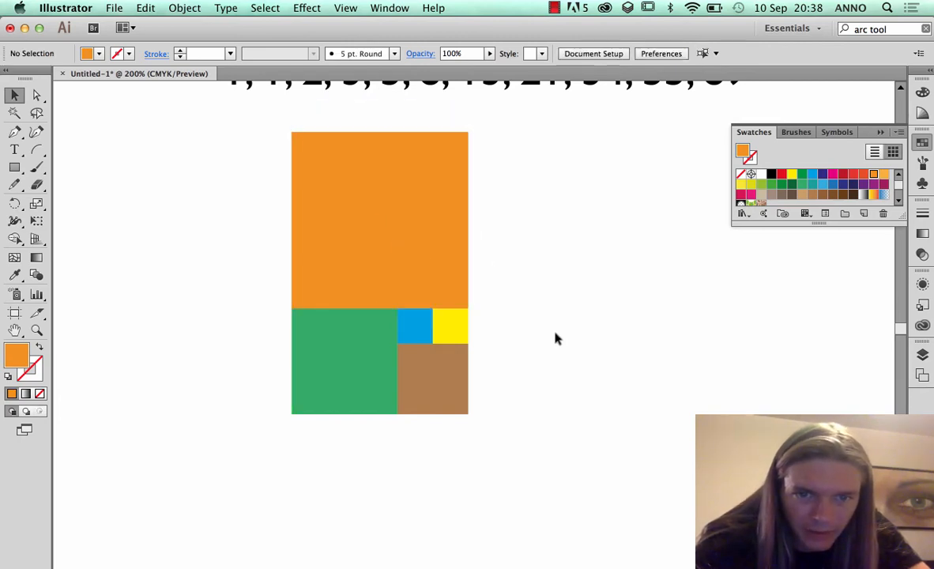
# Duplicate the orange square in front and enlarge the copy proportionally to the full height of the pattern
pyautogui.click(453, 279)
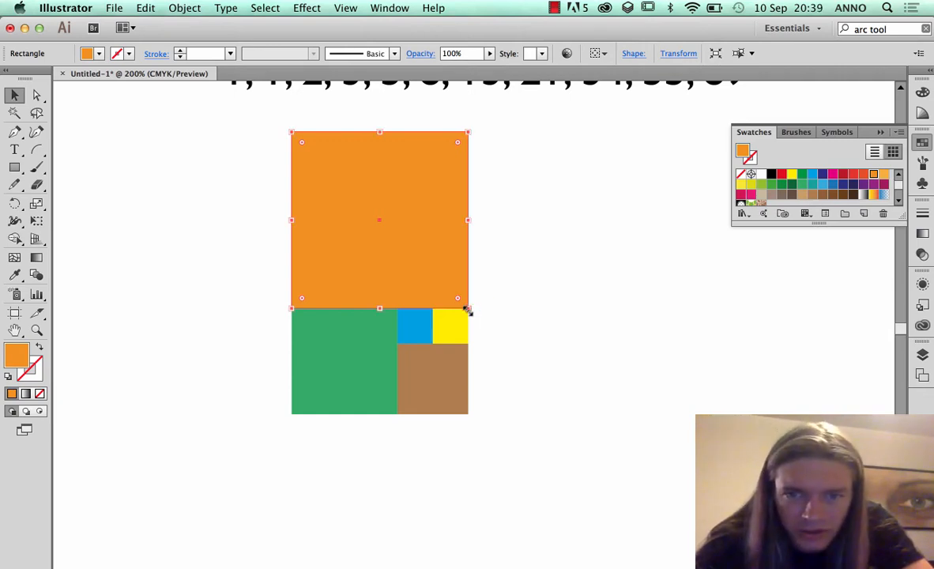
pyautogui.moveTo(469, 308); pyautogui.dragTo(600, 419)
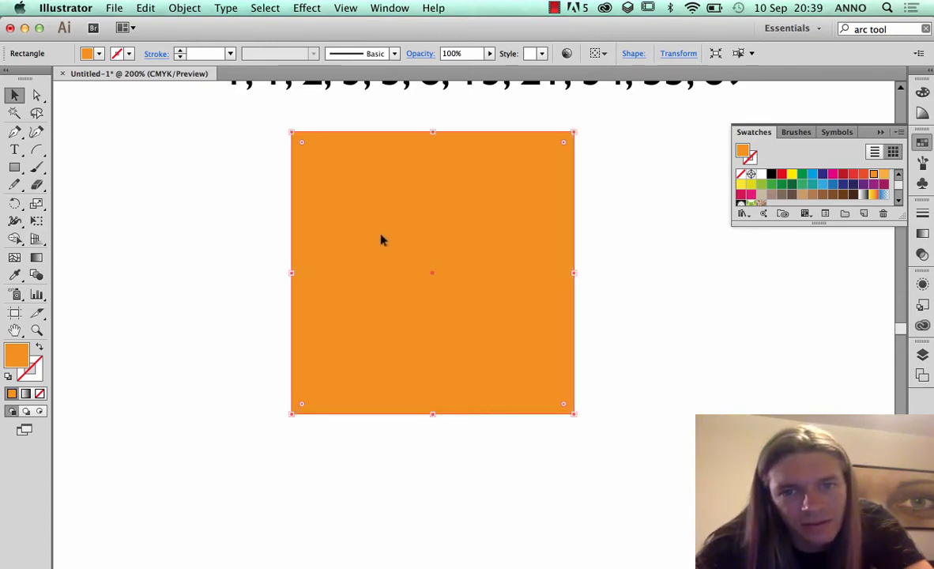
# Snap the enlarged orange copy flush against the pattern's right side and fill it with a pink swatch
pyautogui.moveTo(381, 239); pyautogui.dragTo(549, 238)
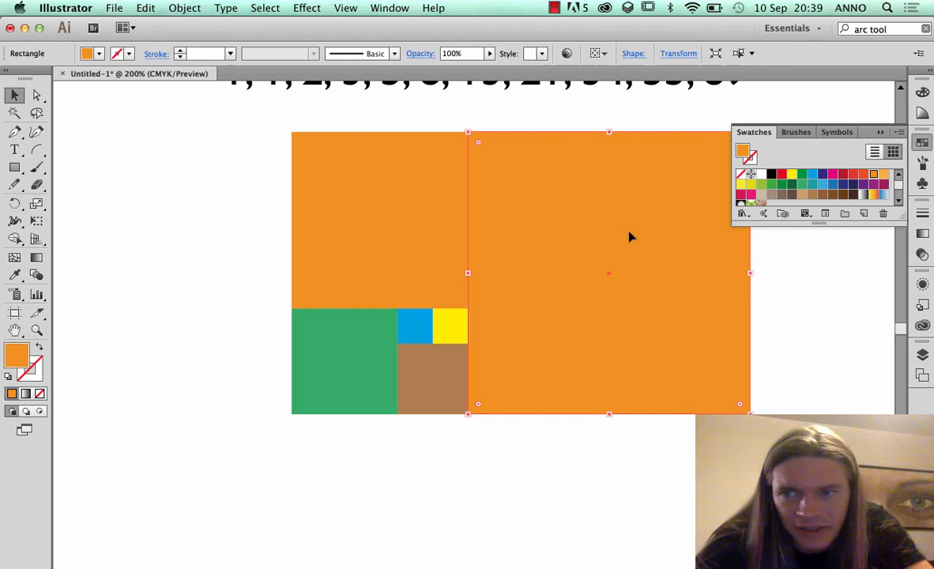
pyautogui.click(812, 176)
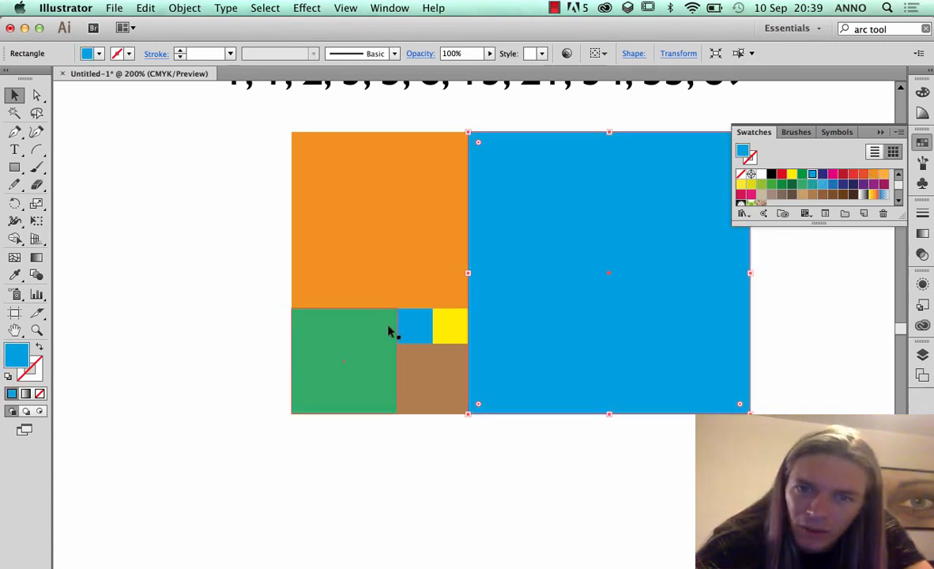
pyautogui.click(751, 194)
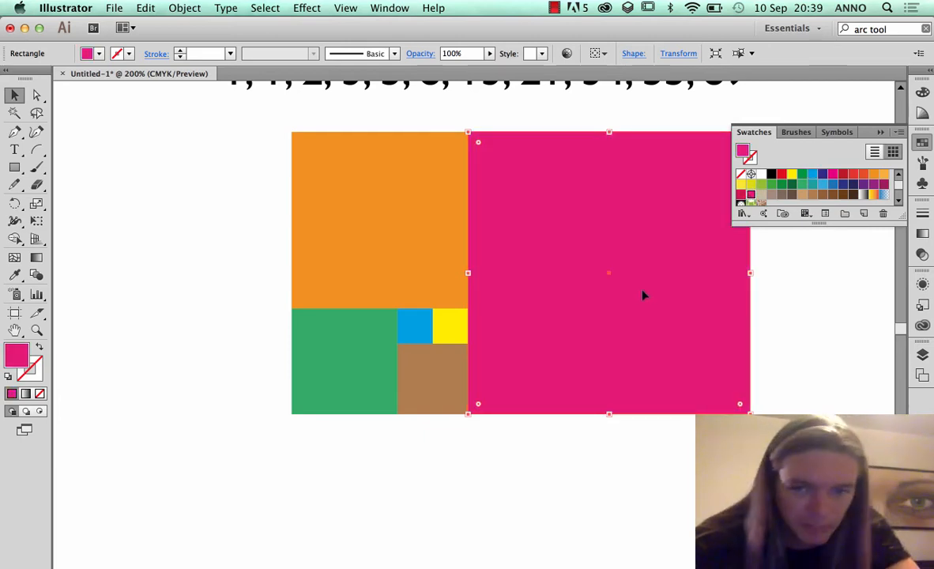
# Paste a copy of the pink square in front and enlarge it proportionally to the full width of the pattern
pyautogui.scroll(-2, 673, 406)
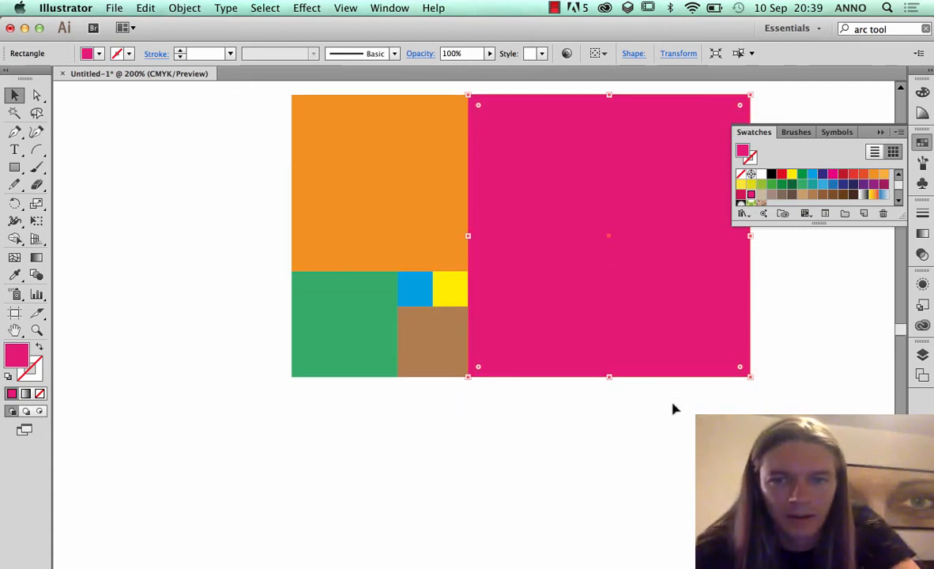
pyautogui.scroll(-2, 672, 409)
pyautogui.scroll(1, 664, 399)
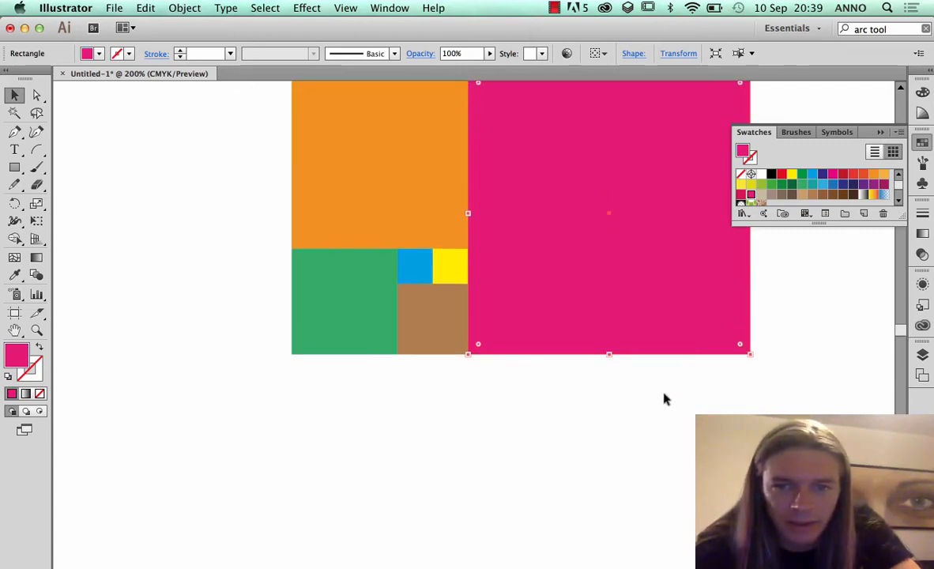
pyautogui.scroll(3, 663, 400)
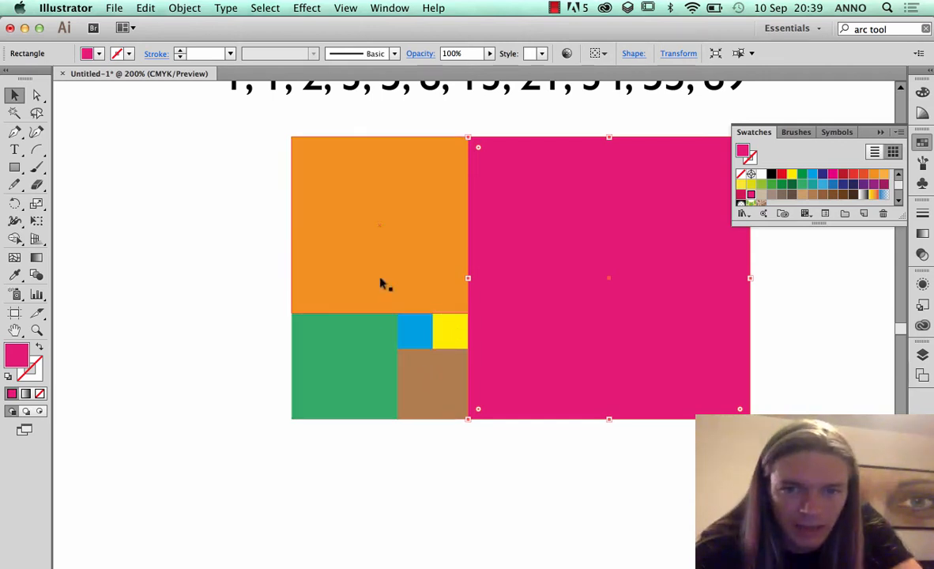
pyautogui.scroll(1, 529, 280)
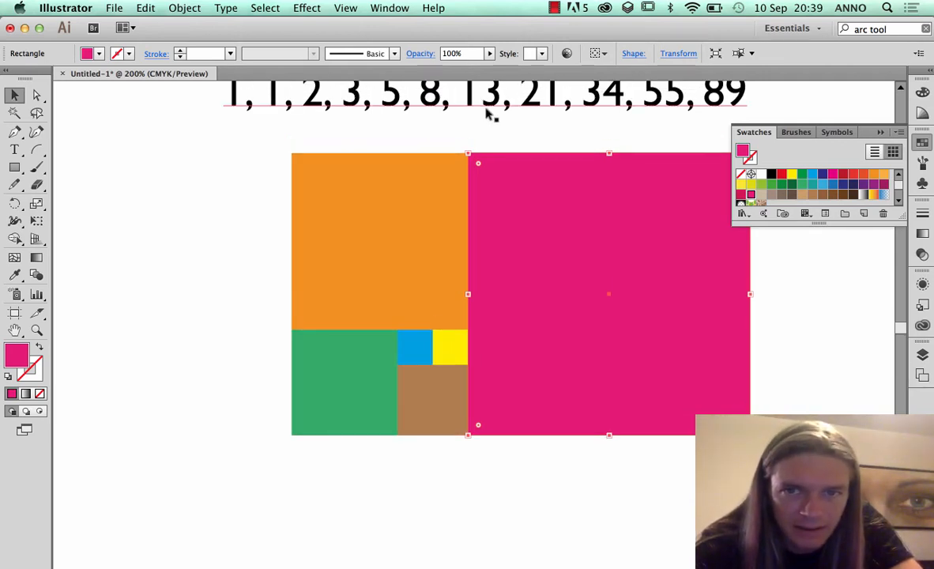
pyautogui.scroll(-3, 588, 367)
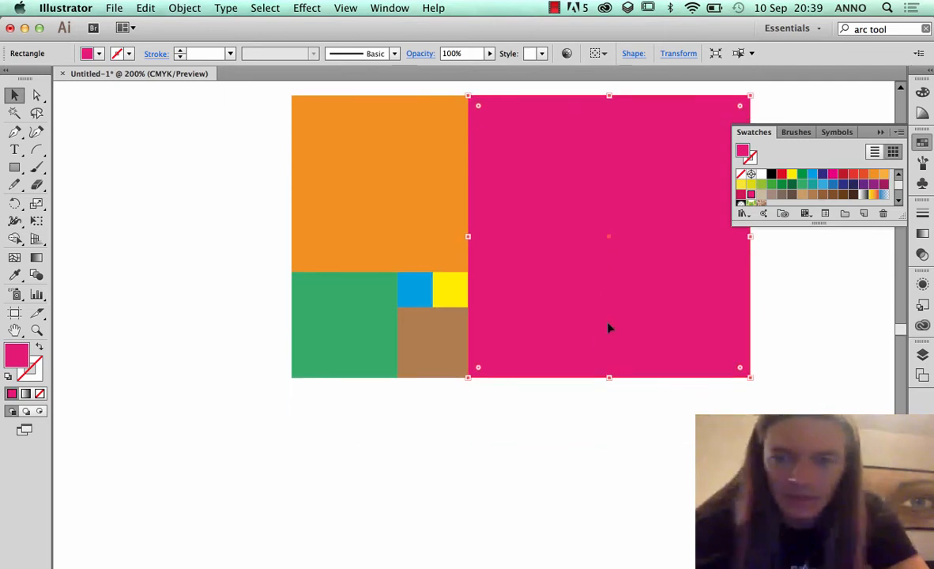
pyautogui.press('super')
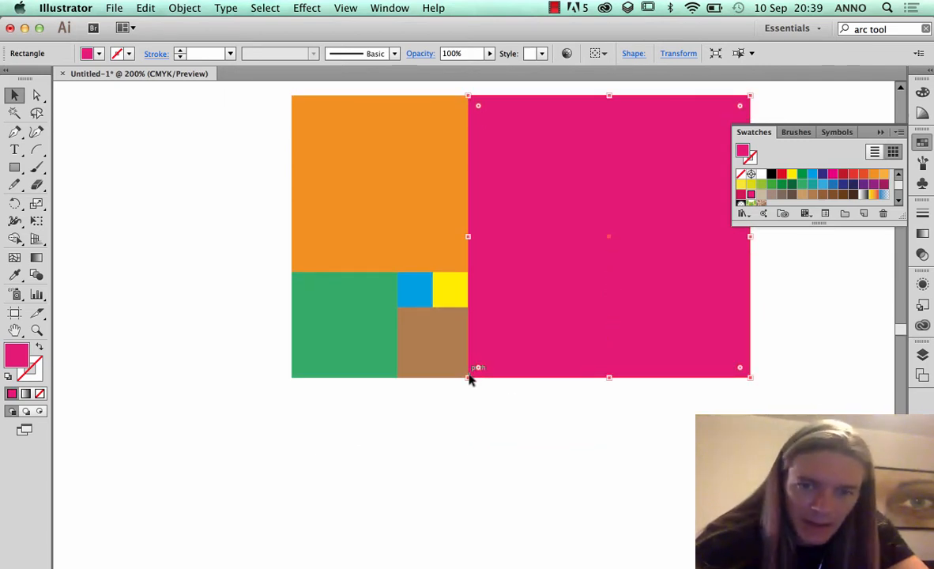
pyautogui.moveTo(467, 378); pyautogui.dragTo(292, 554)
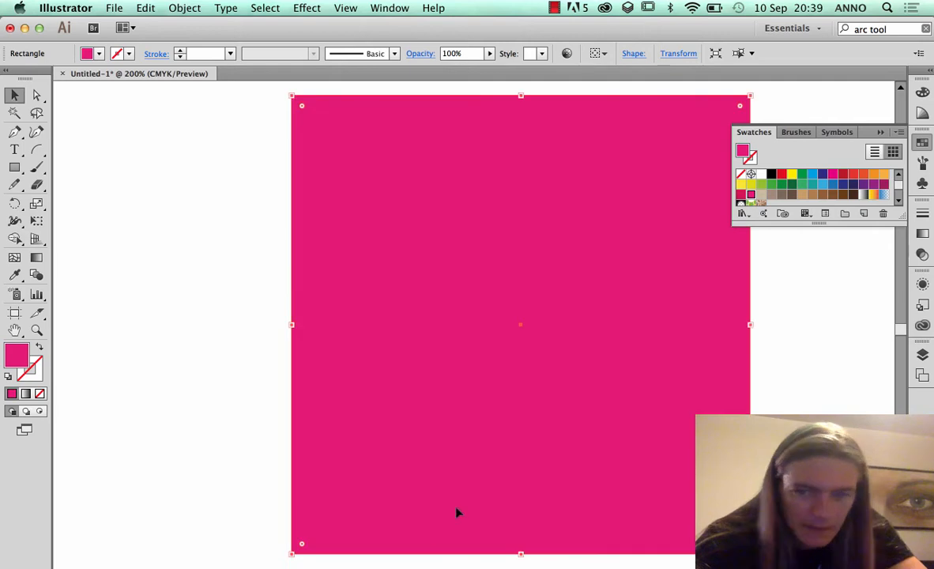
# Fill the enlarged square copy with a beige swatch, snap it flush beneath the pattern, and deselect it
pyautogui.click(802, 193)
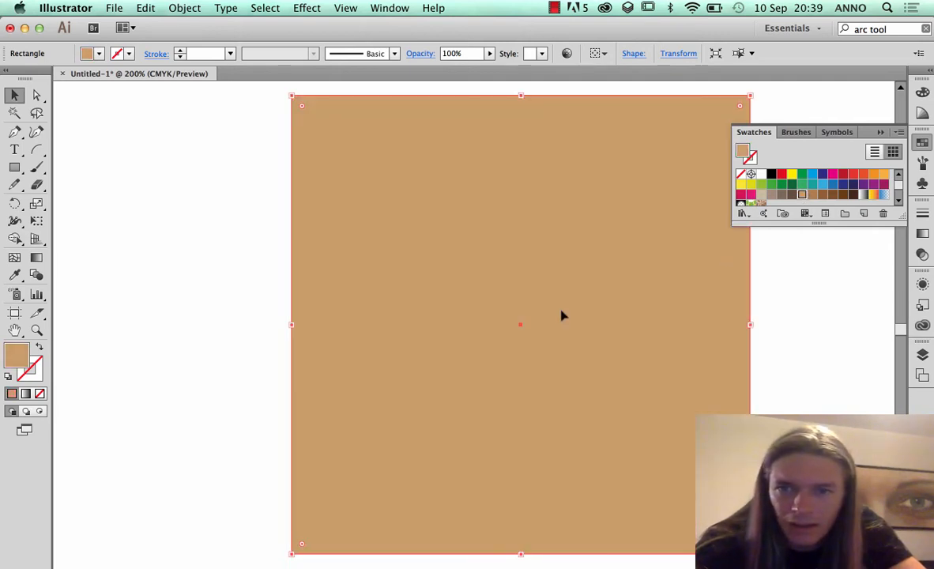
pyautogui.click(760, 194)
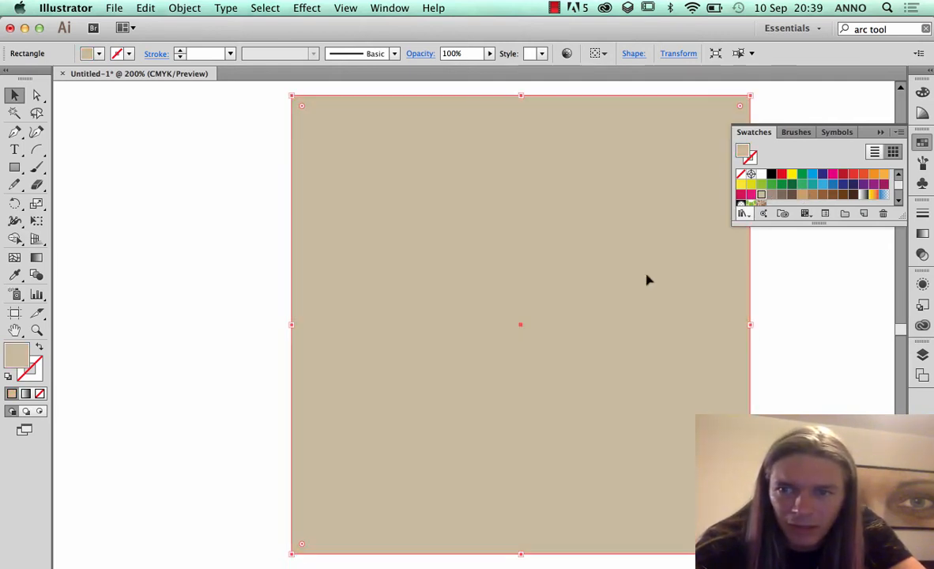
pyautogui.scroll(-3, 577, 347)
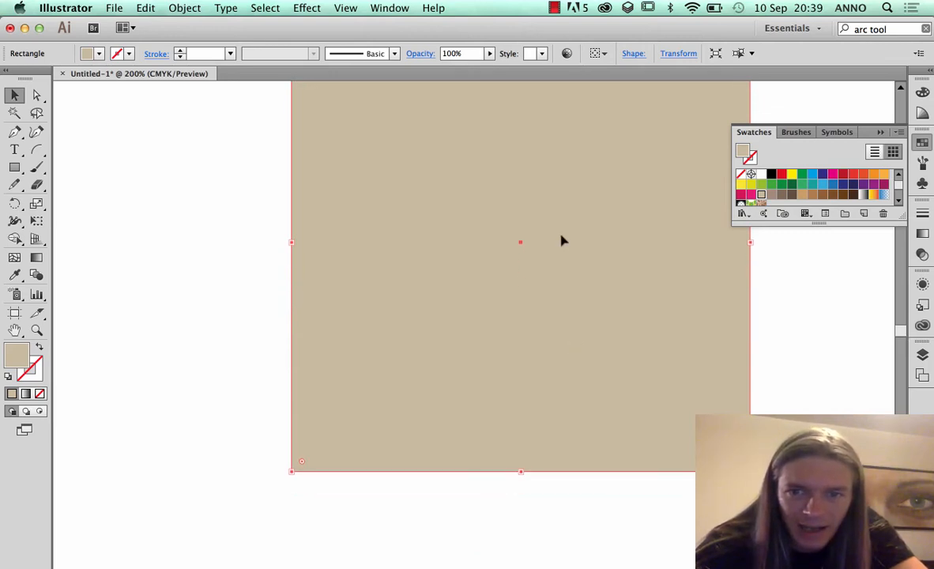
pyautogui.moveTo(555, 280); pyautogui.dragTo(549, 427)
pyautogui.moveTo(565, 367); pyautogui.dragTo(567, 388)
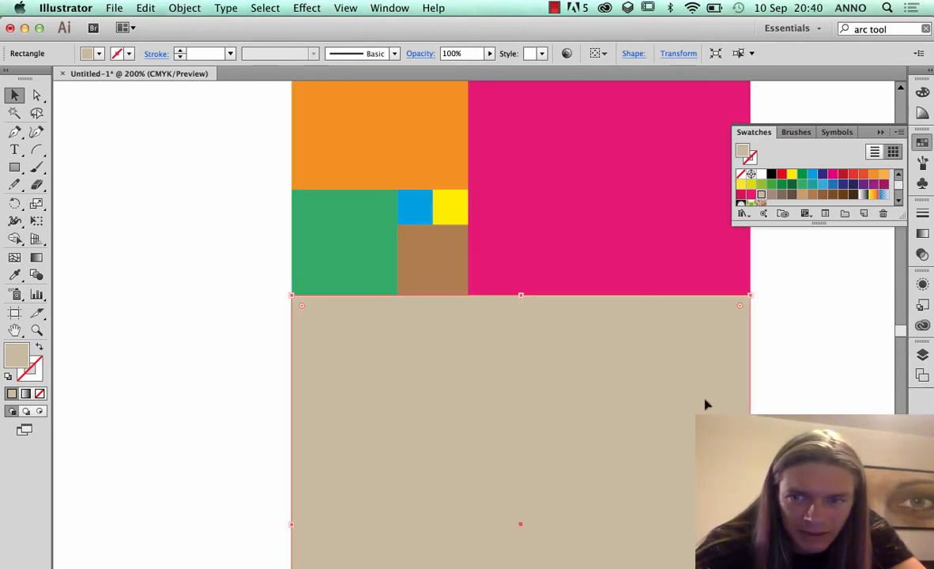
pyautogui.press('super+0')
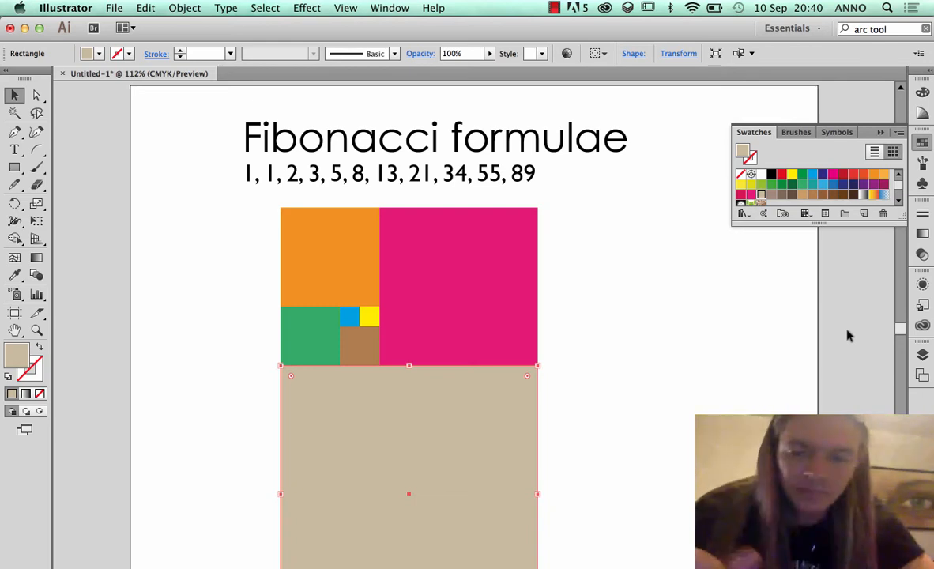
pyautogui.click(614, 314)
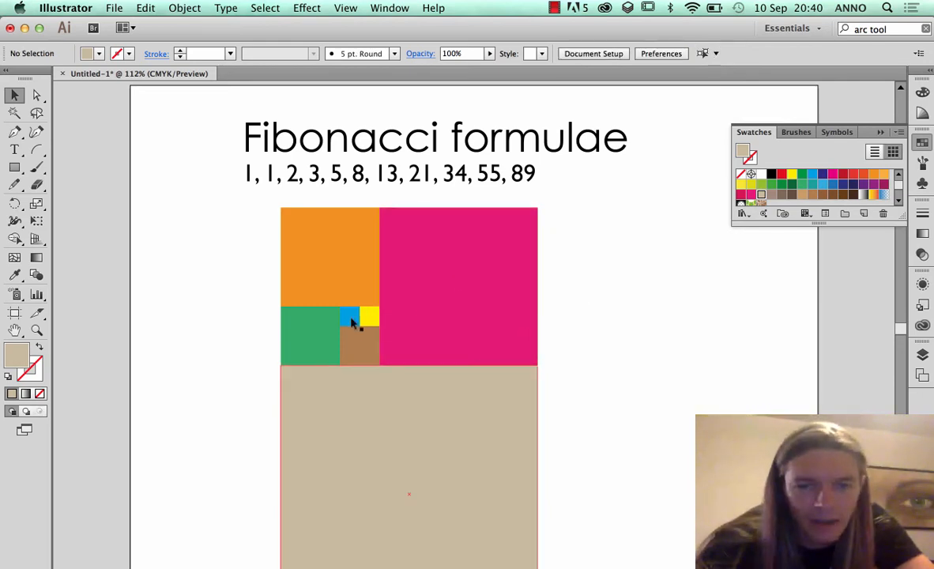
# Examine how the full pattern of squares fits on the artboard below the heading
pyautogui.scroll(-2, 559, 464)
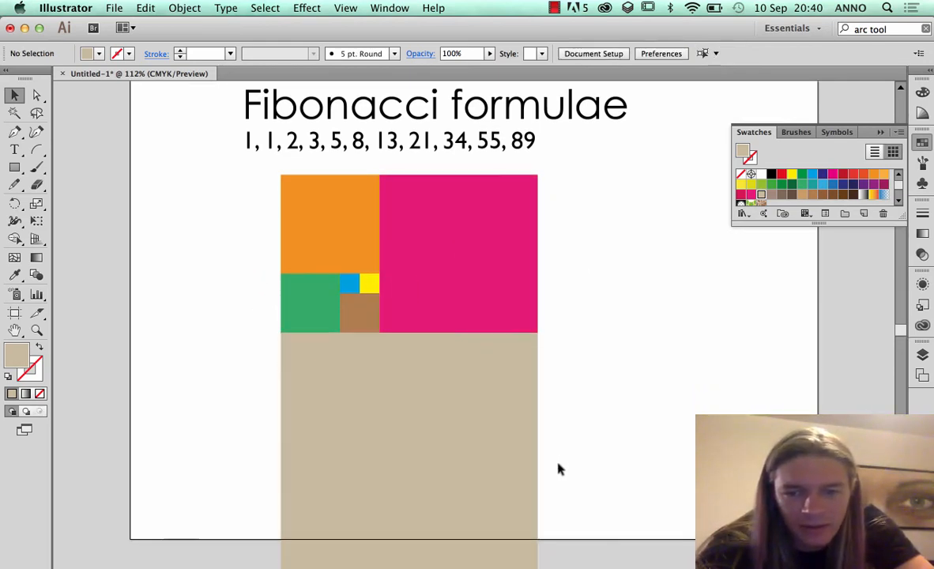
pyautogui.scroll(-5, 559, 469)
pyautogui.scroll(3, 558, 469)
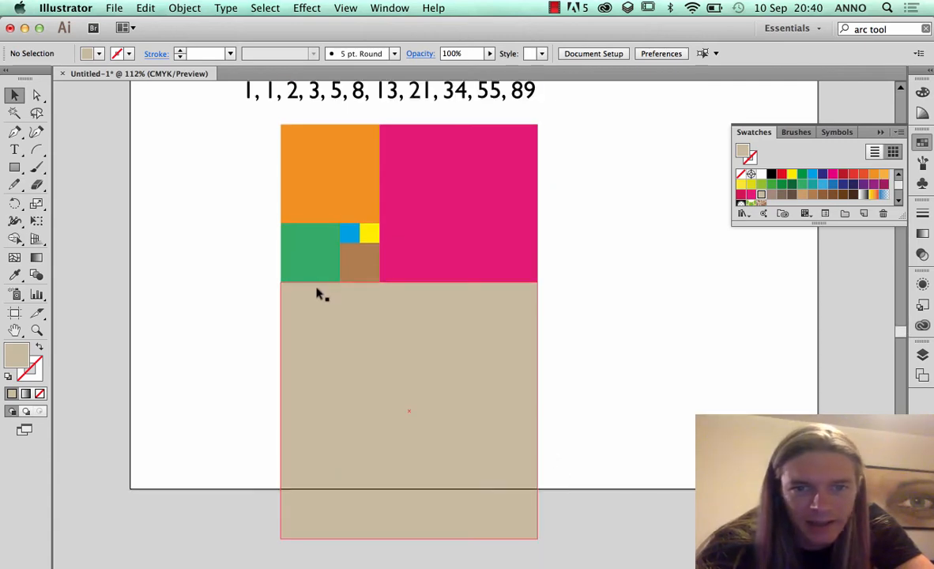
pyautogui.scroll(10, 316, 289)
pyautogui.scroll(-7, 313, 316)
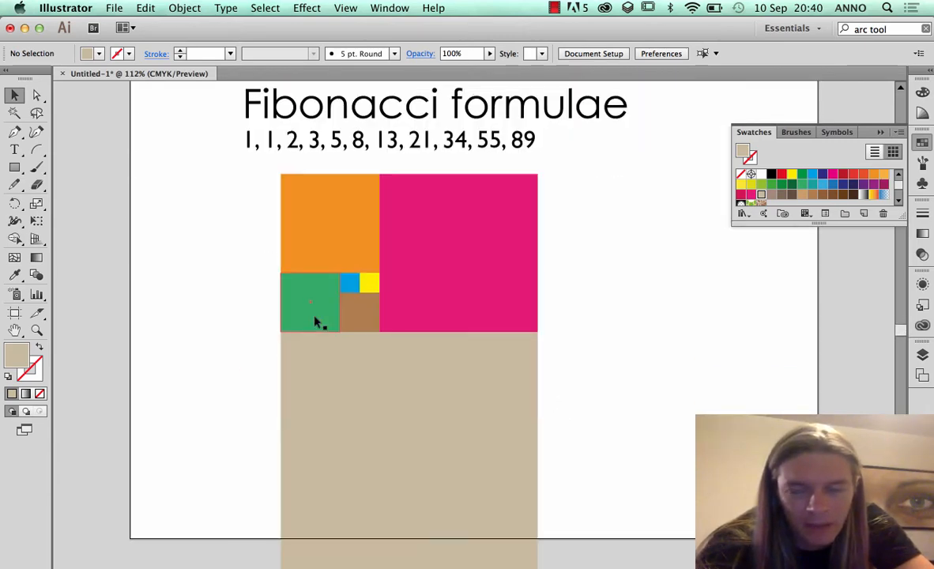
pyautogui.scroll(10, 315, 321)
pyautogui.scroll(-3, 314, 321)
pyautogui.scroll(-3, 315, 326)
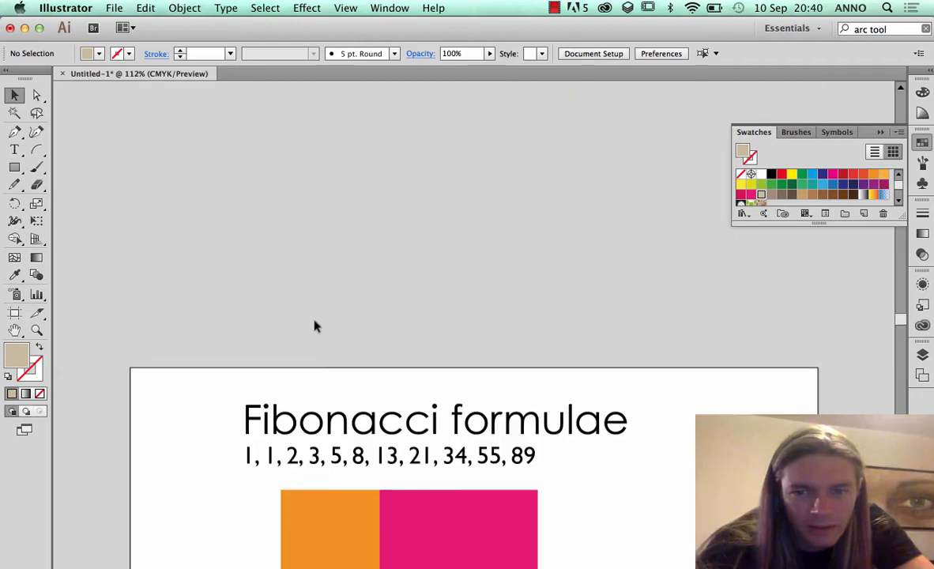
pyautogui.scroll(5, 314, 326)
pyautogui.scroll(-4, 316, 327)
pyautogui.scroll(-6, 315, 327)
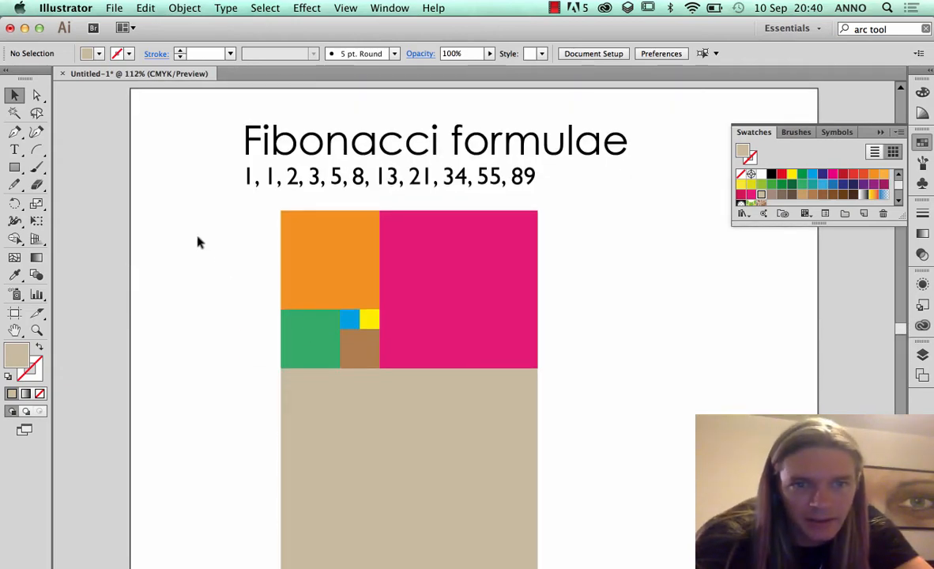
# Rotate all the squares together 90° counterclockwise and move the pattern beneath the number sequence
pyautogui.moveTo(208, 253); pyautogui.dragTo(506, 474)
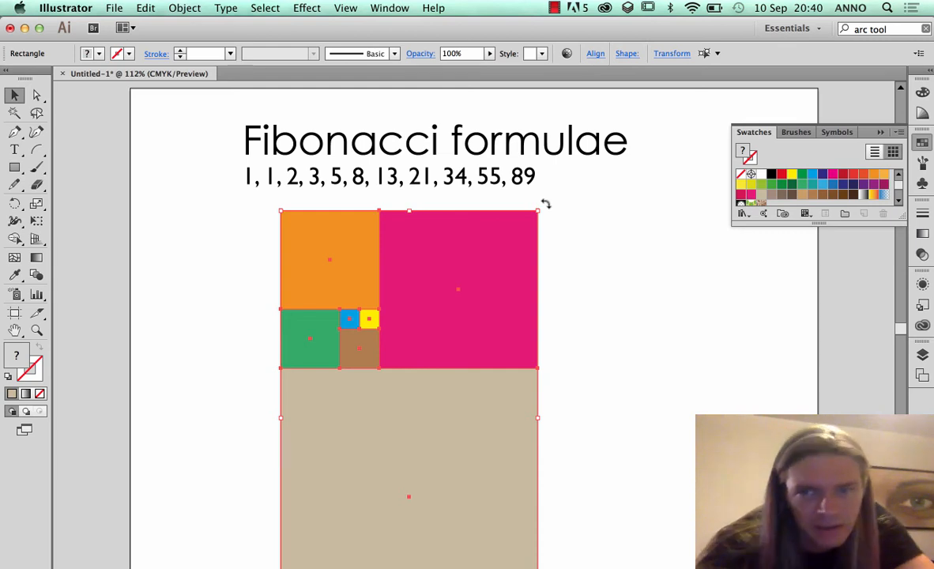
pyautogui.moveTo(545, 204); pyautogui.dragTo(256, 368)
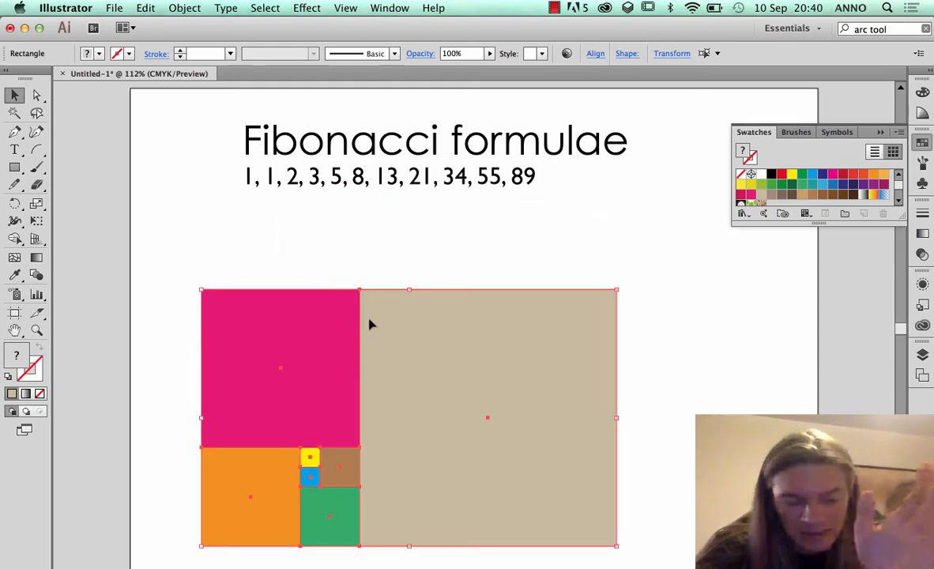
pyautogui.press('super+z')
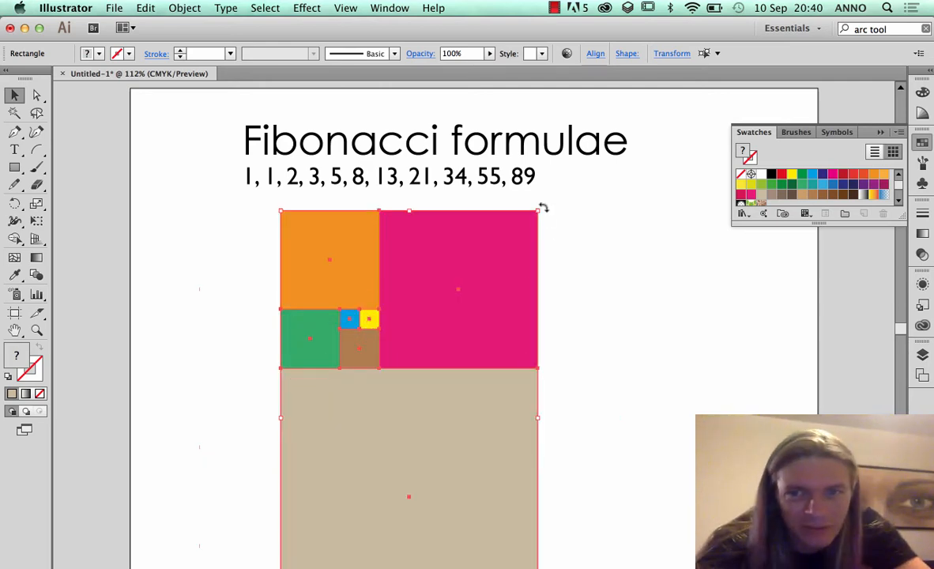
pyautogui.moveTo(544, 205); pyautogui.dragTo(316, 372)
pyautogui.moveTo(326, 327); pyautogui.dragTo(356, 272)
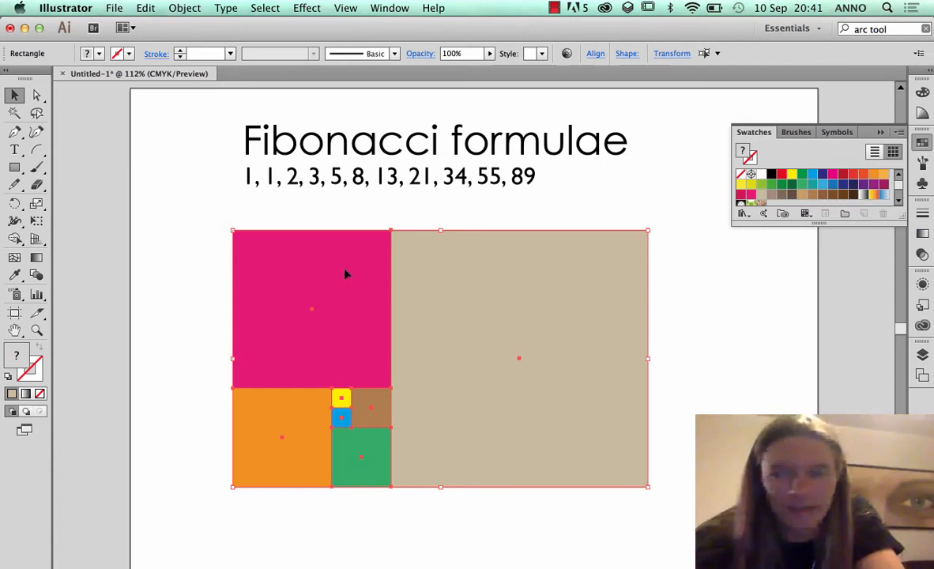
# Group all the squares and reposition the group within the artboard, slightly below the number sequence
pyautogui.click(184, 8)
pyautogui.click(194, 62)
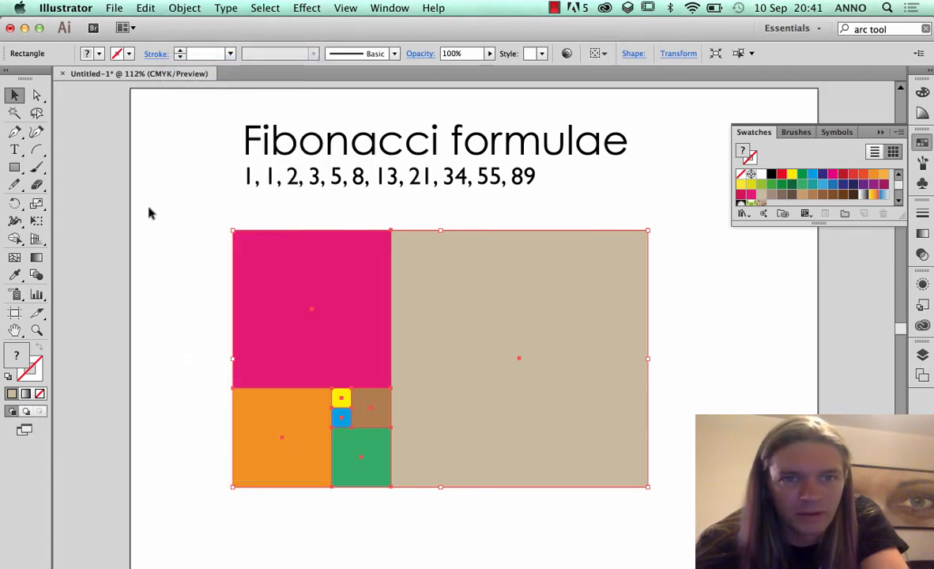
pyautogui.click(157, 224)
pyautogui.moveTo(279, 268); pyautogui.dragTo(524, 352)
pyautogui.click(398, 227)
pyautogui.moveTo(589, 342); pyautogui.dragTo(357, 311)
pyautogui.click(401, 245)
pyautogui.moveTo(297, 364); pyautogui.dragTo(281, 286)
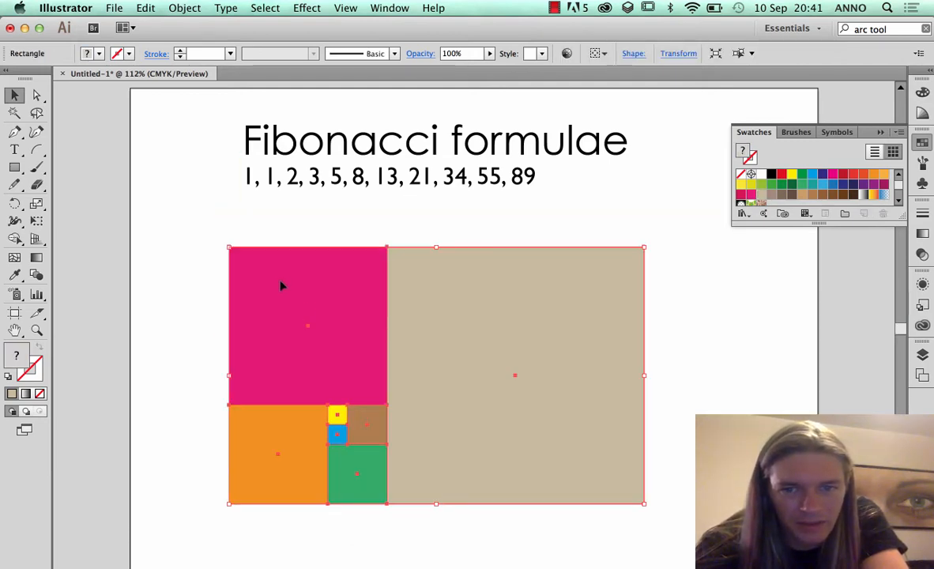
# Lock the grouped pattern of squares
pyautogui.click(198, 12)
pyautogui.moveTo(219, 89)
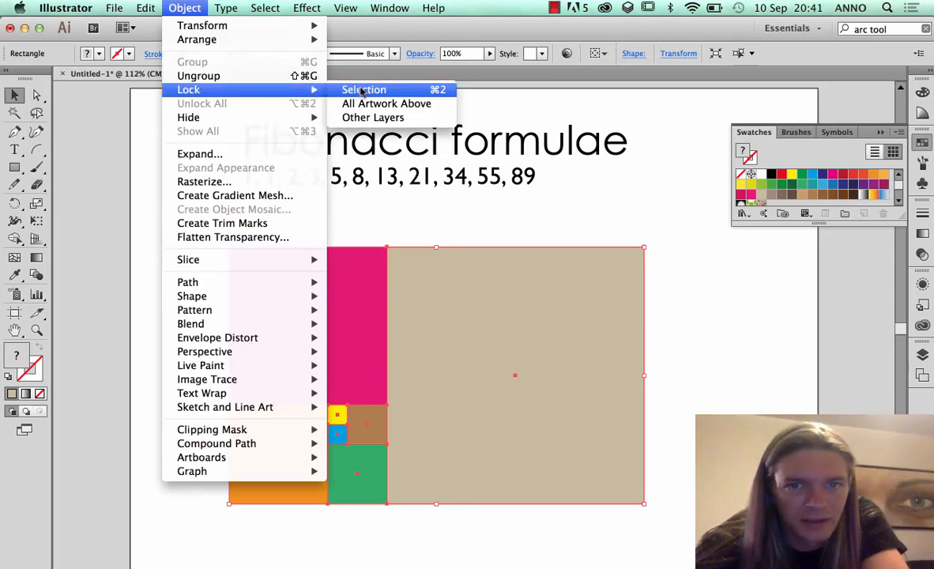
pyautogui.click(439, 93)
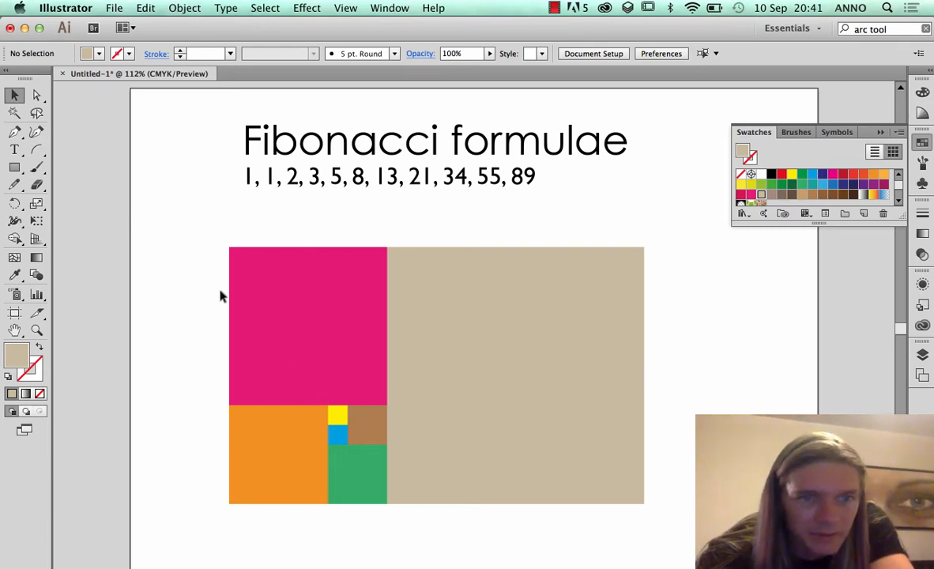
pyautogui.moveTo(36, 149); pyautogui.dragTo(79, 149)
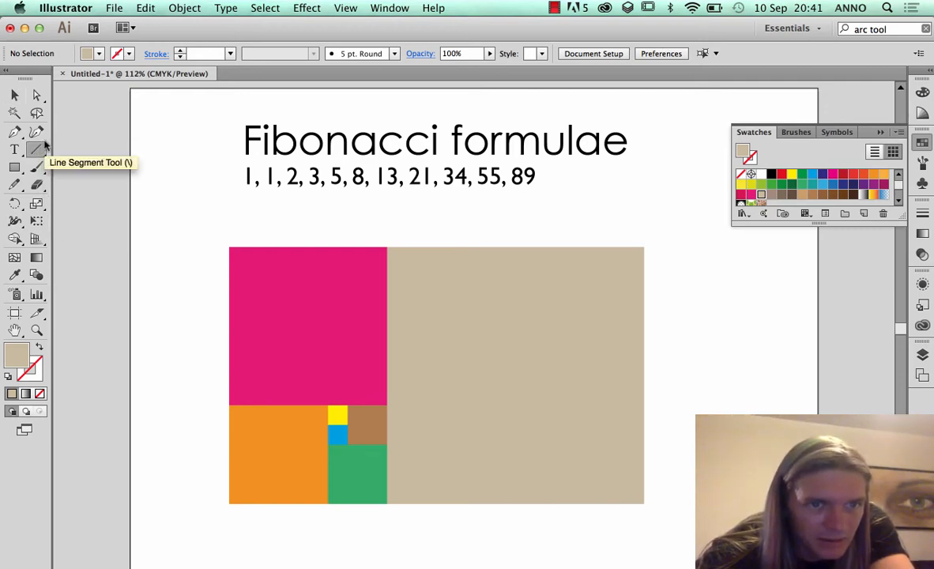
pyautogui.doubleClick(35, 152)
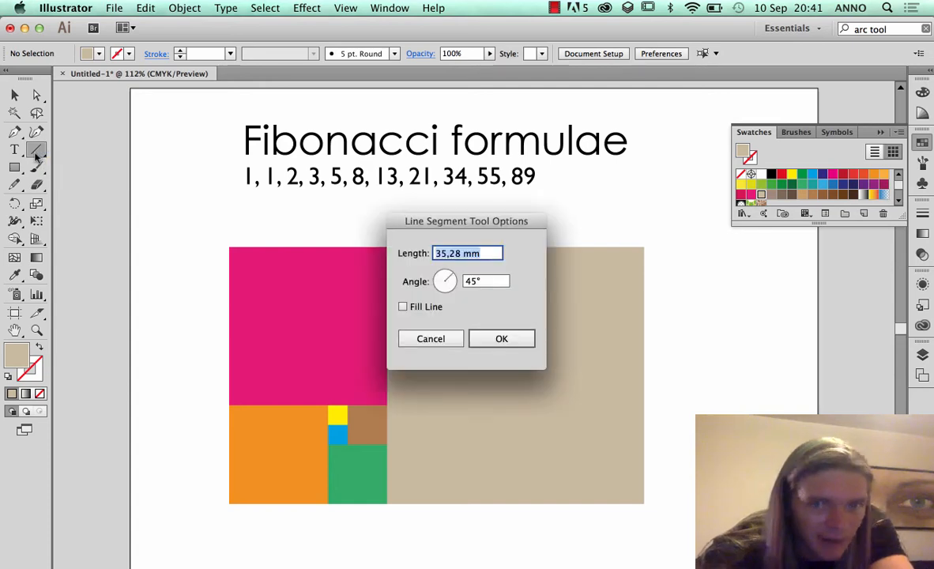
pyautogui.click(413, 336)
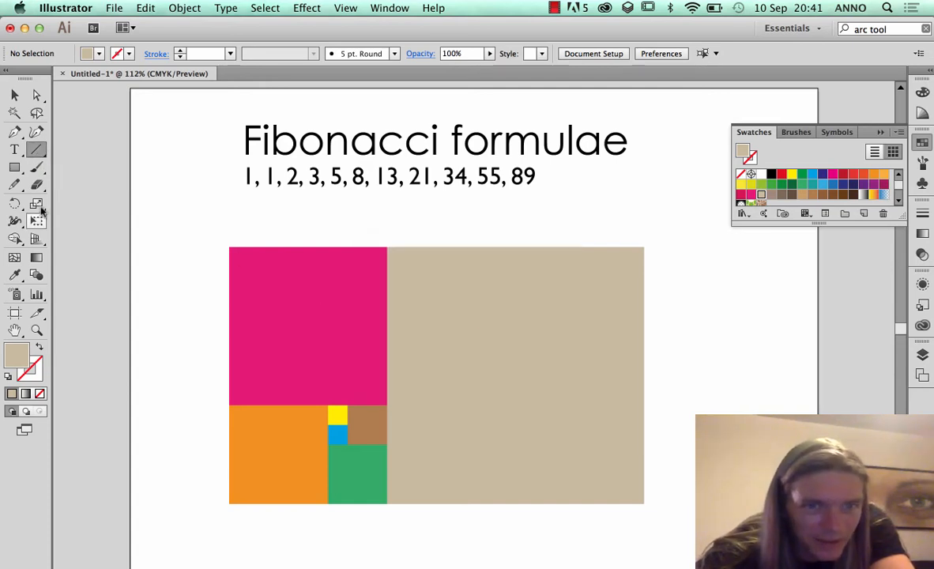
# Draw an arc about 63 × 55 mm with the Arc tool from the pink square to above the beige one, adjust its slope to -30, and deselect it
pyautogui.click(38, 149)
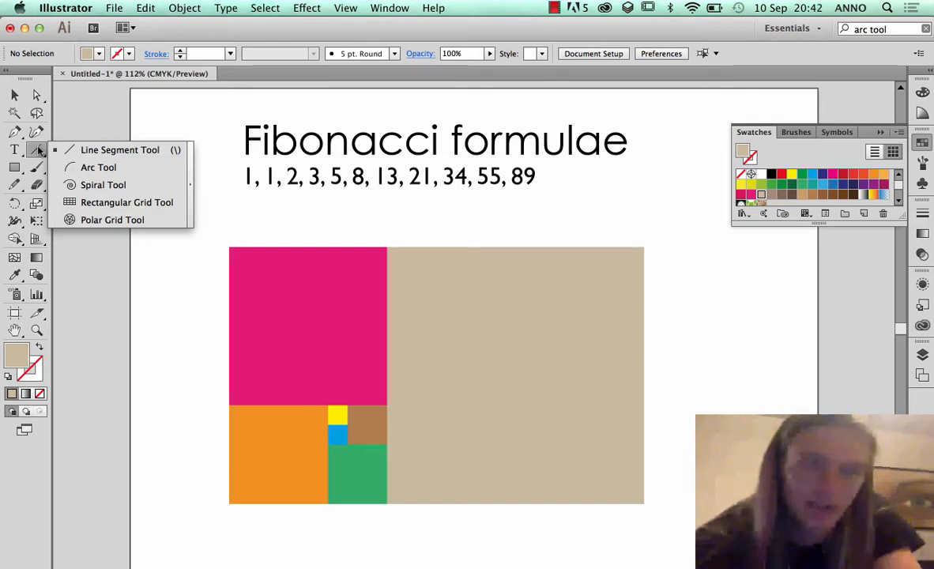
pyautogui.click(87, 167)
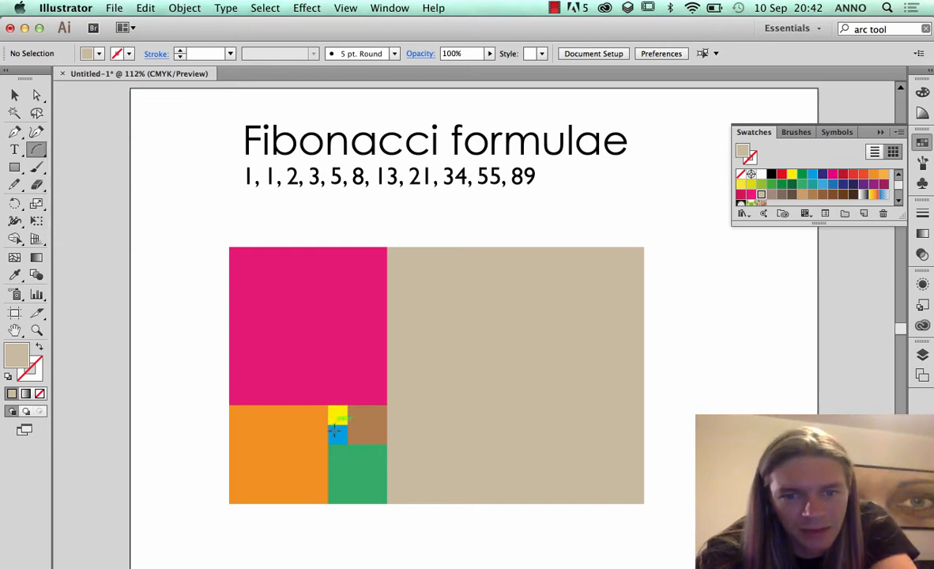
pyautogui.doubleClick(38, 153)
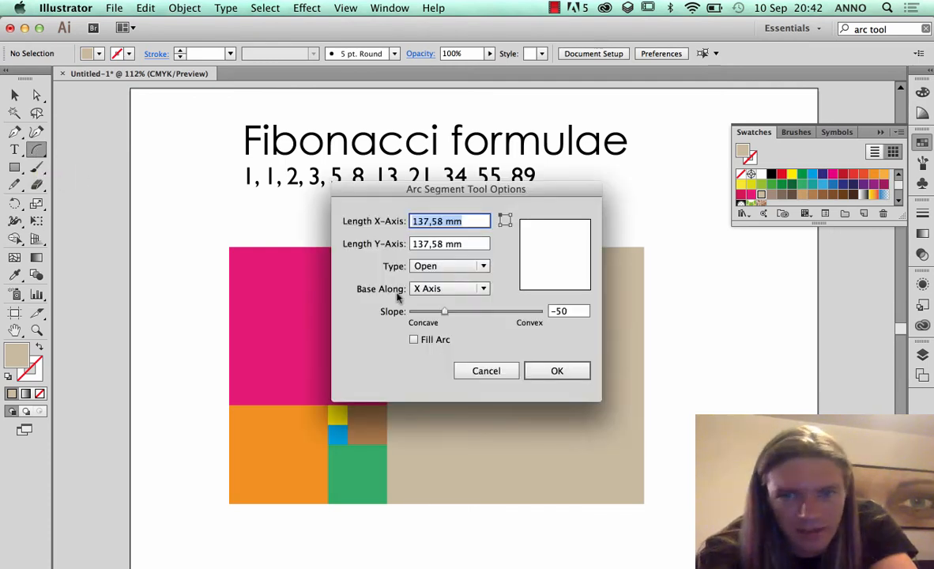
pyautogui.click(471, 372)
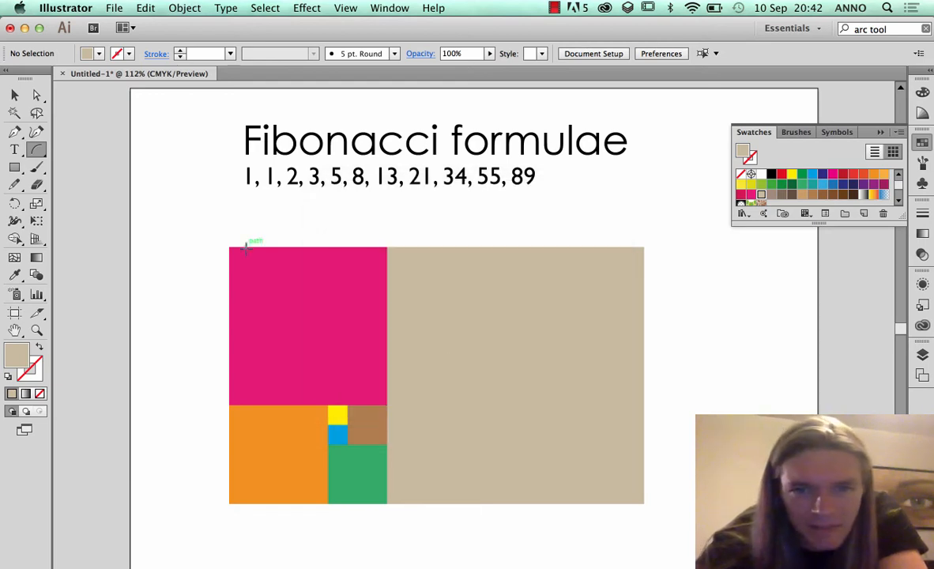
pyautogui.moveTo(291, 319); pyautogui.dragTo(437, 205)
pyautogui.press('Up')
pyautogui.press('Up')
pyautogui.press('Up')
pyautogui.press('Up')
pyautogui.press('Up')
pyautogui.press('Up')
pyautogui.press('Up')
pyautogui.press('Up')
pyautogui.press('Up')
pyautogui.press('Up')
pyautogui.press('Up')
pyautogui.press('Up')
pyautogui.press('Down')
pyautogui.press('Down')
pyautogui.press('Down')
pyautogui.press('Down')
pyautogui.press('Down')
pyautogui.press('Down')
pyautogui.press('Down')
pyautogui.press('Down')
pyautogui.press('Down')
pyautogui.press('Down')
pyautogui.press('Down')
pyautogui.press('Down')
pyautogui.press('Down')
pyautogui.press('Down')
pyautogui.press('Down')
pyautogui.press('Down')
pyautogui.press('Down')
pyautogui.press('Down')
pyautogui.press('Down')
pyautogui.press('Down')
pyautogui.press('Up')
pyautogui.press('Up')
pyautogui.press('Up')
pyautogui.press('Up')
pyautogui.press('Up')
pyautogui.press('Up')
pyautogui.press('Up')
pyautogui.press('Up')
pyautogui.press('Up')
pyautogui.press('Up')
pyautogui.press('Up')
pyautogui.press('Up')
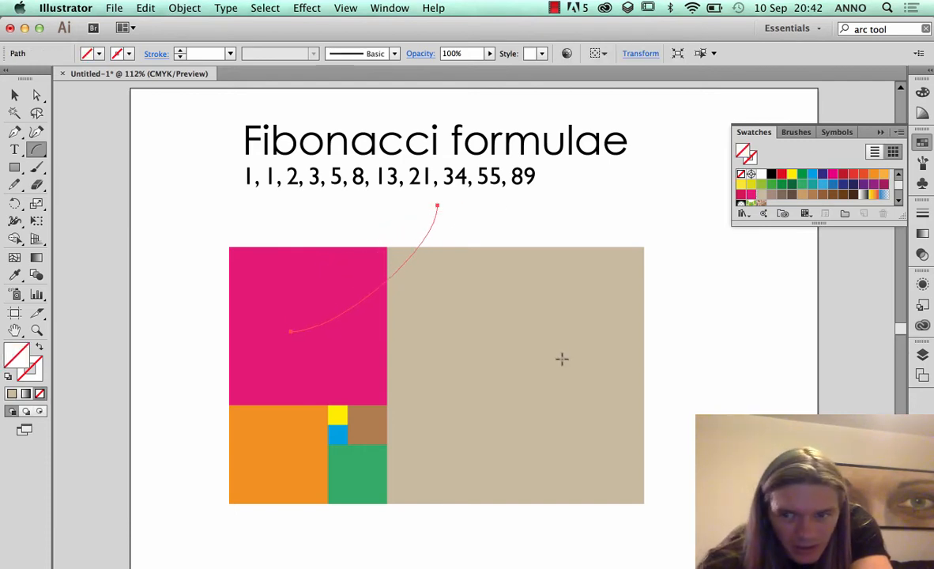
pyautogui.press('super+shift+a')
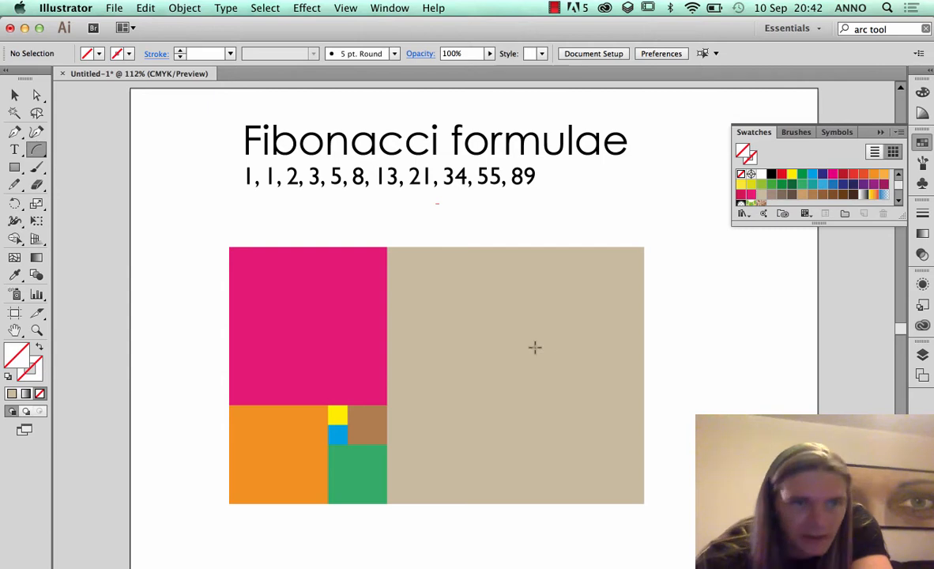
# Set the Arc tool's slope to -50 and recheck its options
pyautogui.doubleClick(37, 149)
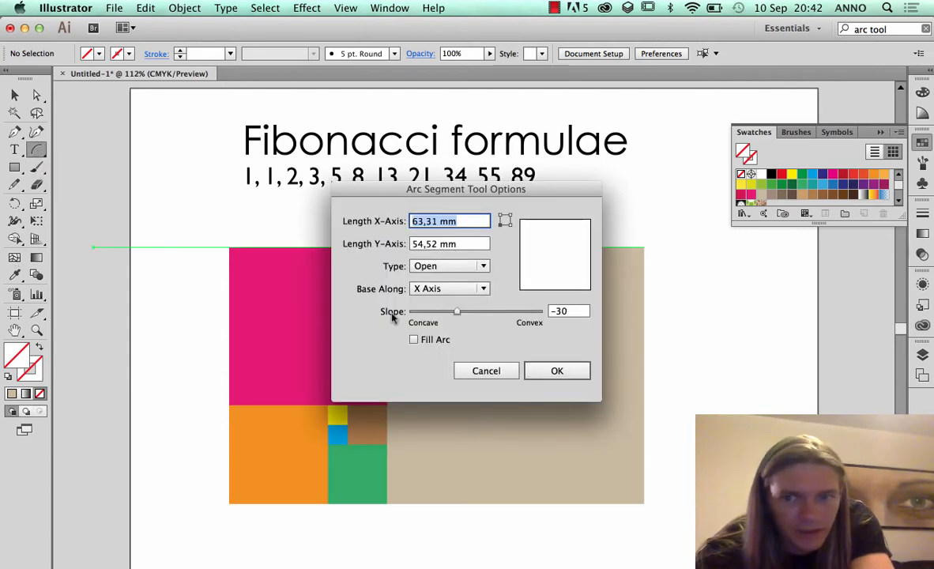
pyautogui.click(562, 311)
pyautogui.doubleClick(563, 312)
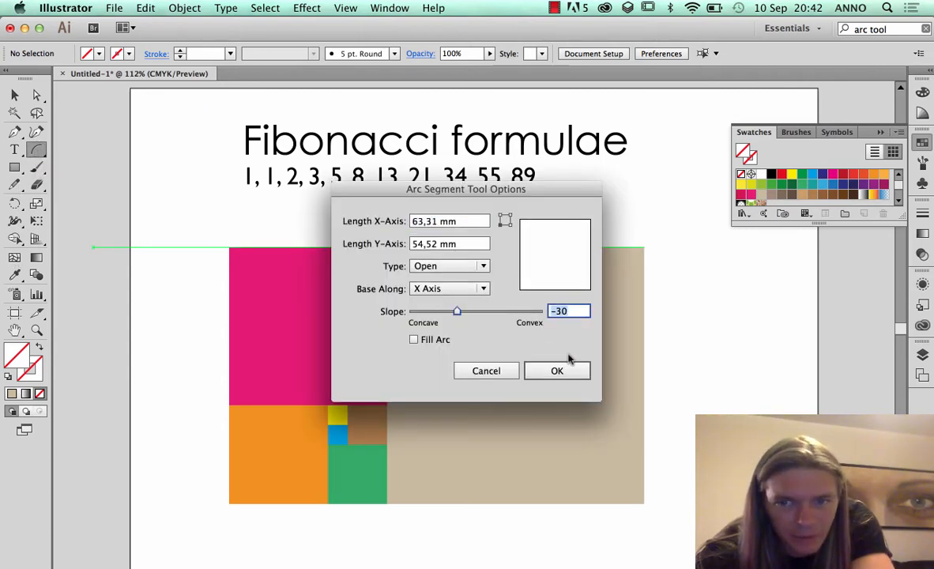
pyautogui.write('-5')
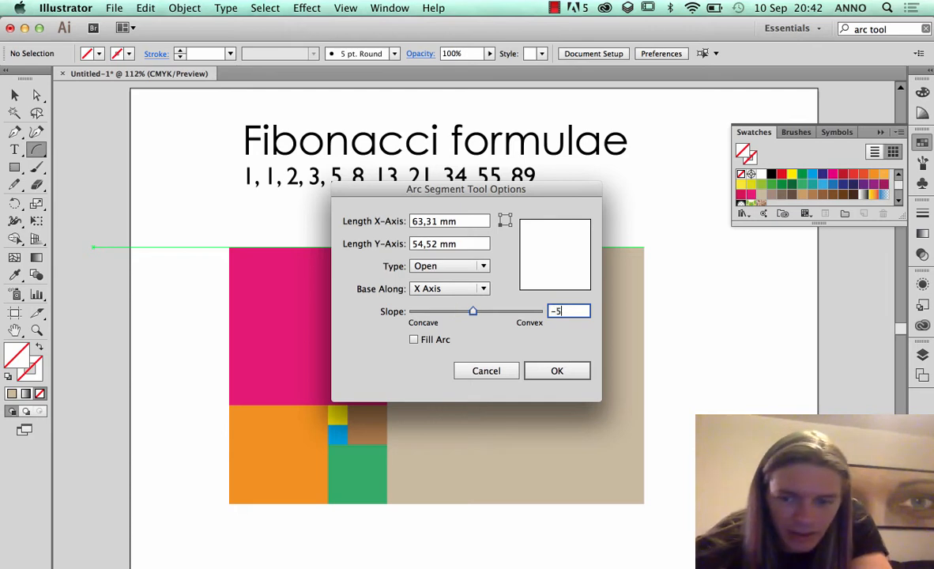
pyautogui.write('0')
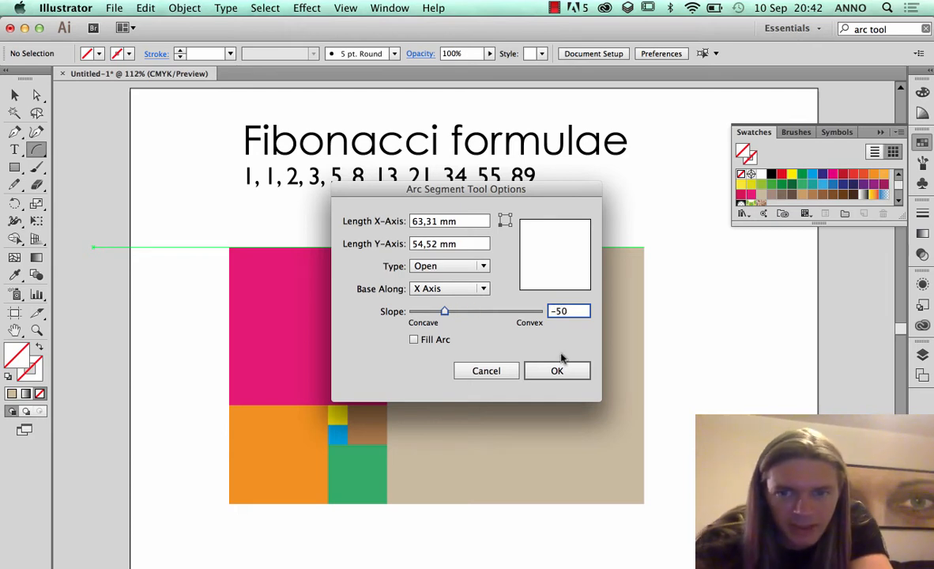
pyautogui.moveTo(443, 311)
pyautogui.mouseDown()
pyautogui.moveTo(402, 324)
pyautogui.moveTo(417, 312)
pyautogui.moveTo(541, 315)
pyautogui.moveTo(437, 312)
pyautogui.mouseUp()
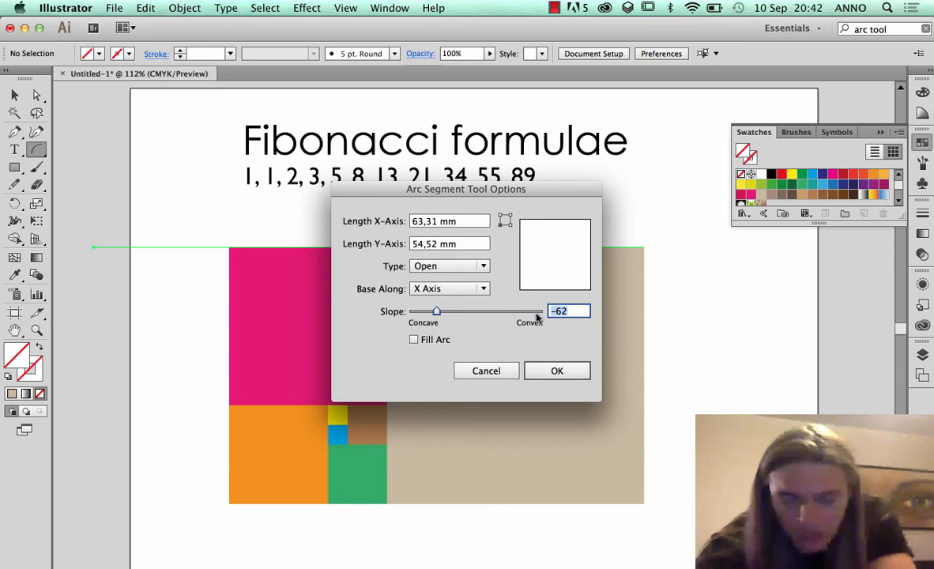
pyautogui.write('-50')
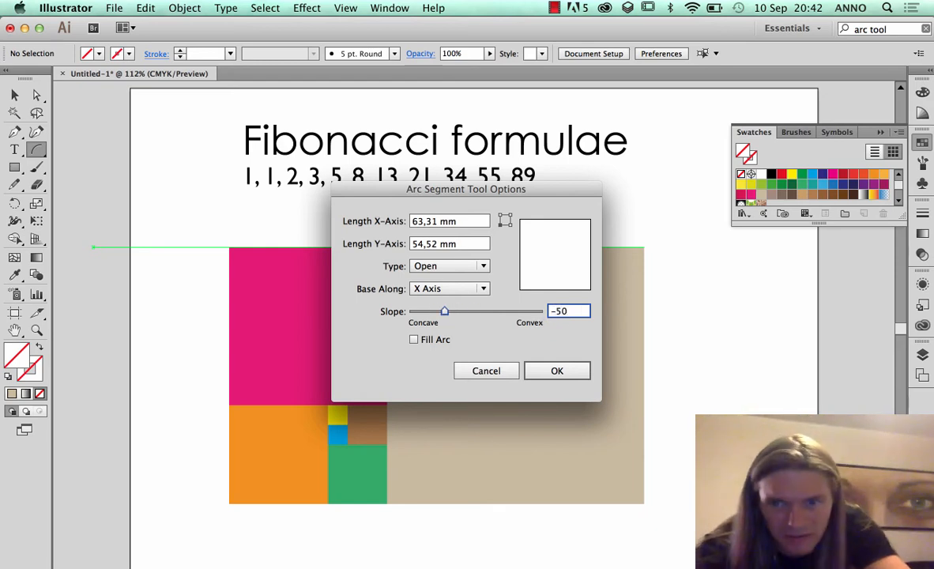
pyautogui.click(556, 371)
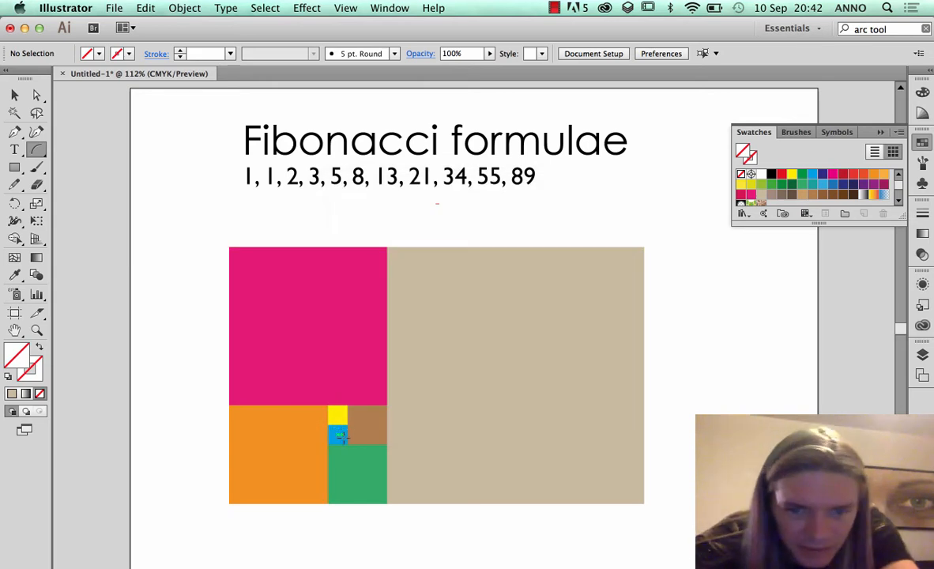
pyautogui.doubleClick(36, 149)
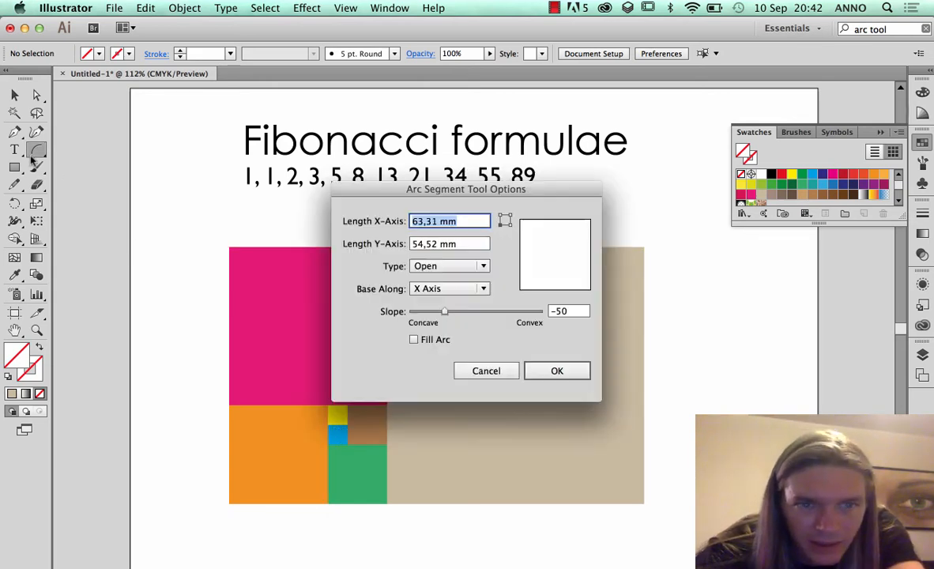
pyautogui.click(487, 371)
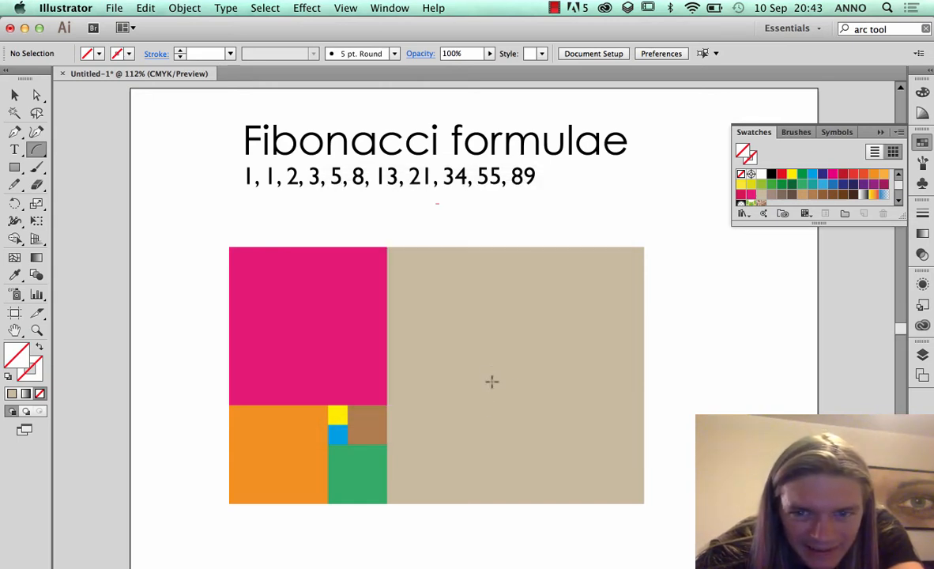
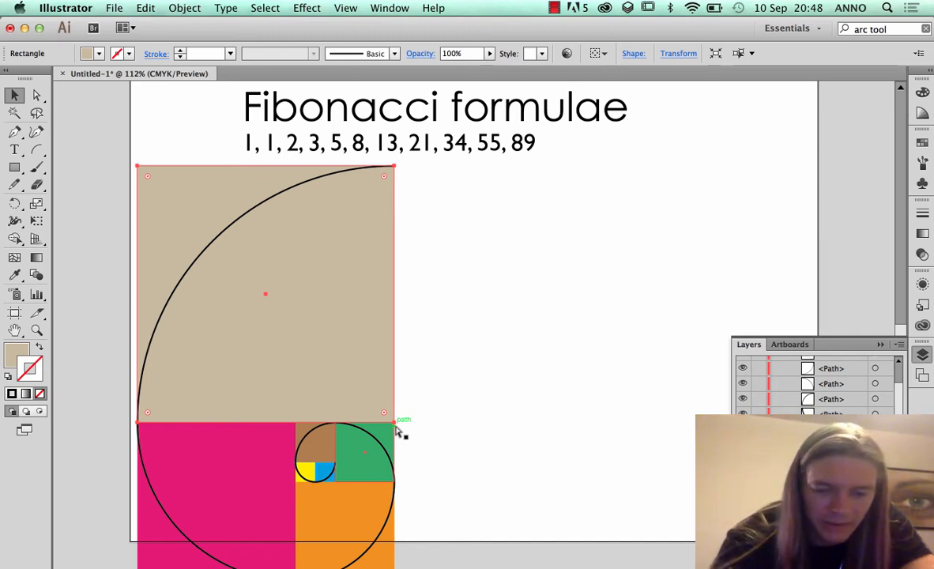
# Show the bounding box and enlarge the copied beige square proportionally to about 179 × 179 mm
pyautogui.press('shift+super+b')
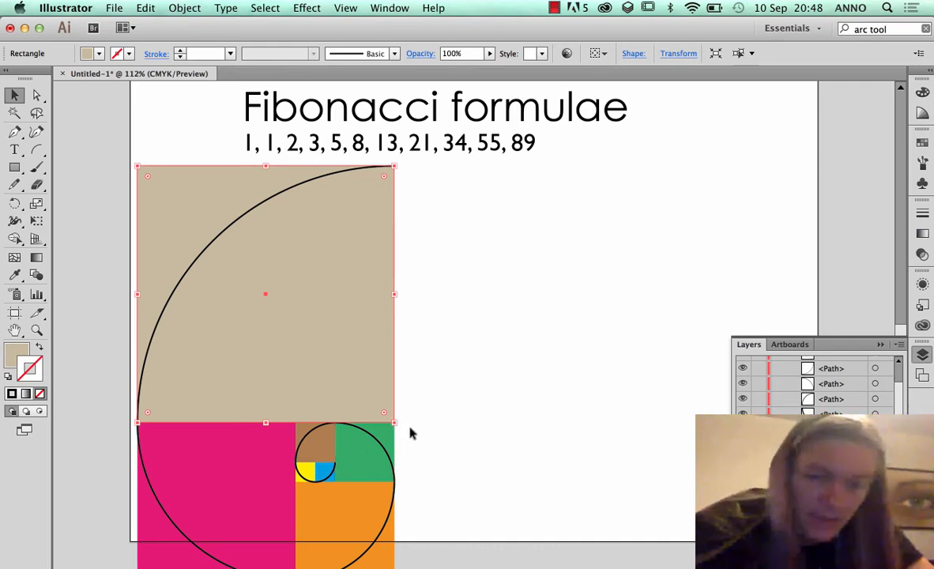
pyautogui.moveTo(395, 424); pyautogui.dragTo(562, 435)
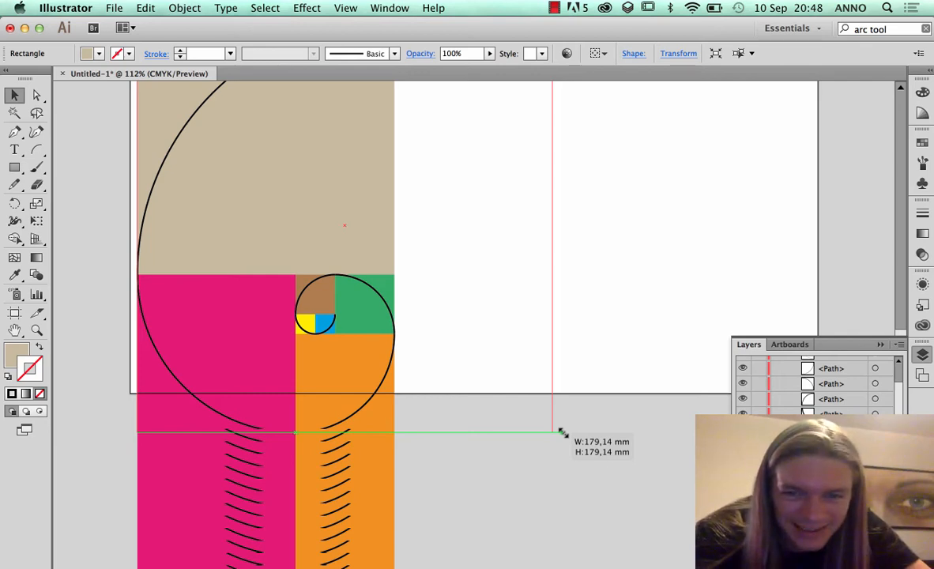
pyautogui.moveTo(560, 431); pyautogui.dragTo(559, 431)
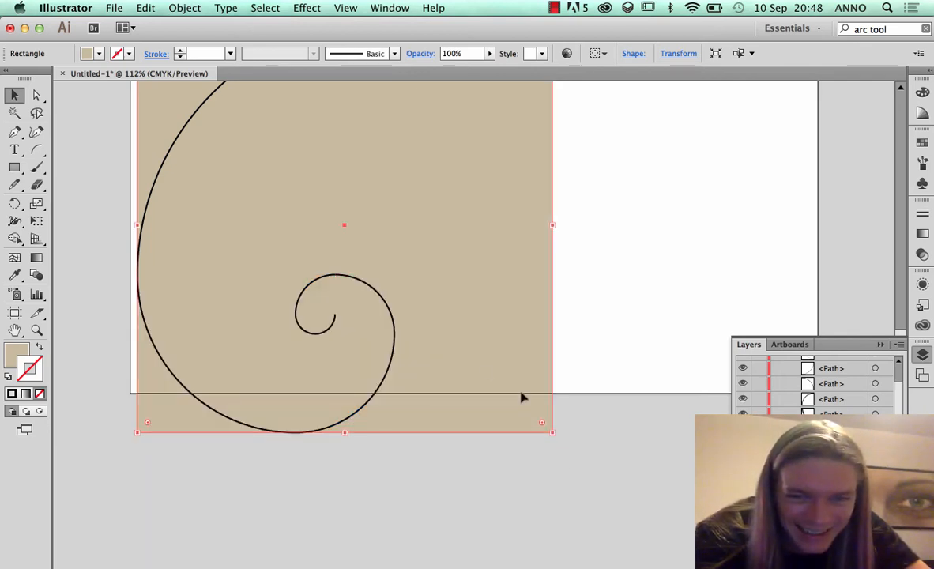
pyautogui.press('super+minus')
pyautogui.press('super+minus')
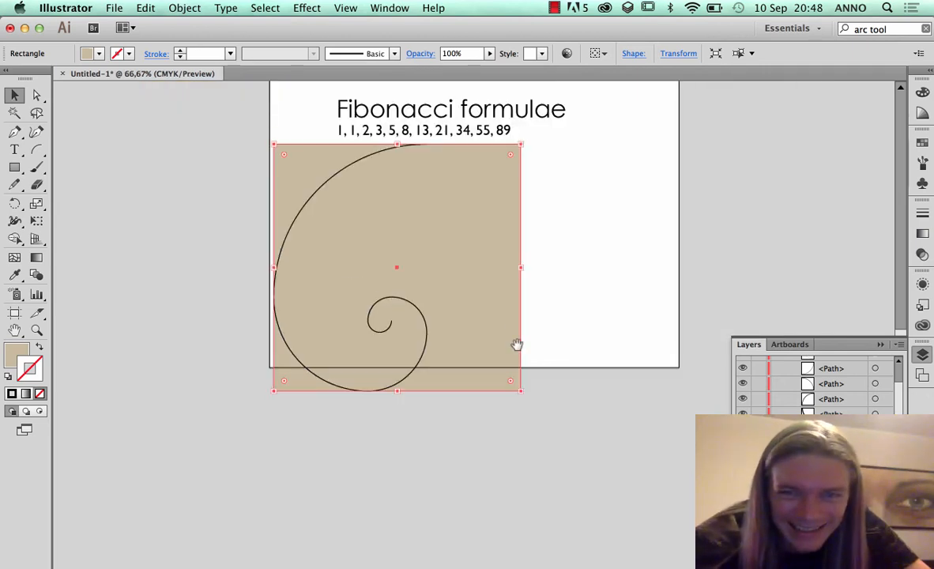
# Move the enlarged square to the right of the pattern, flush against the smaller beige and orange squares
pyautogui.moveTo(448, 363); pyautogui.dragTo(400, 471)
pyautogui.moveTo(348, 325); pyautogui.dragTo(501, 332)
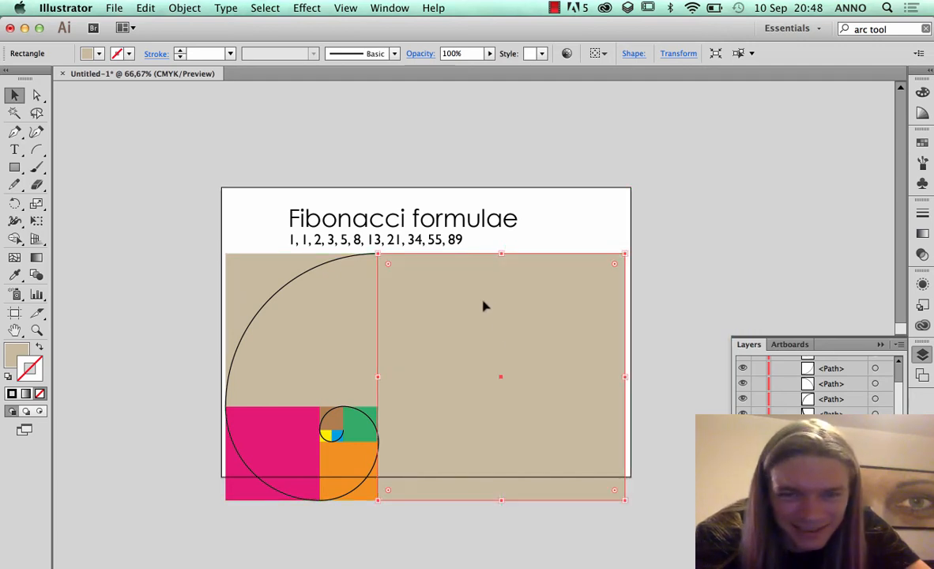
pyautogui.click(671, 313)
pyautogui.click(605, 336)
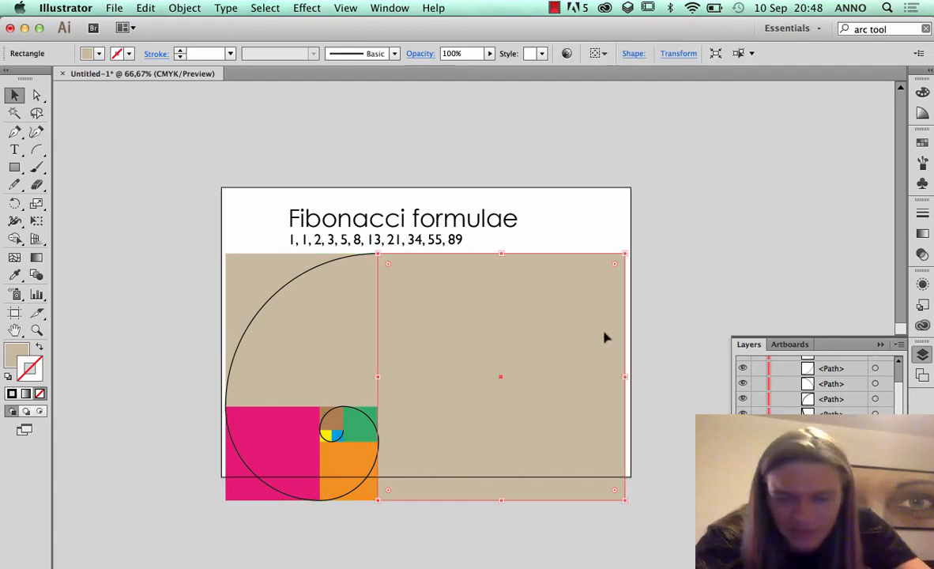
pyautogui.click(922, 142)
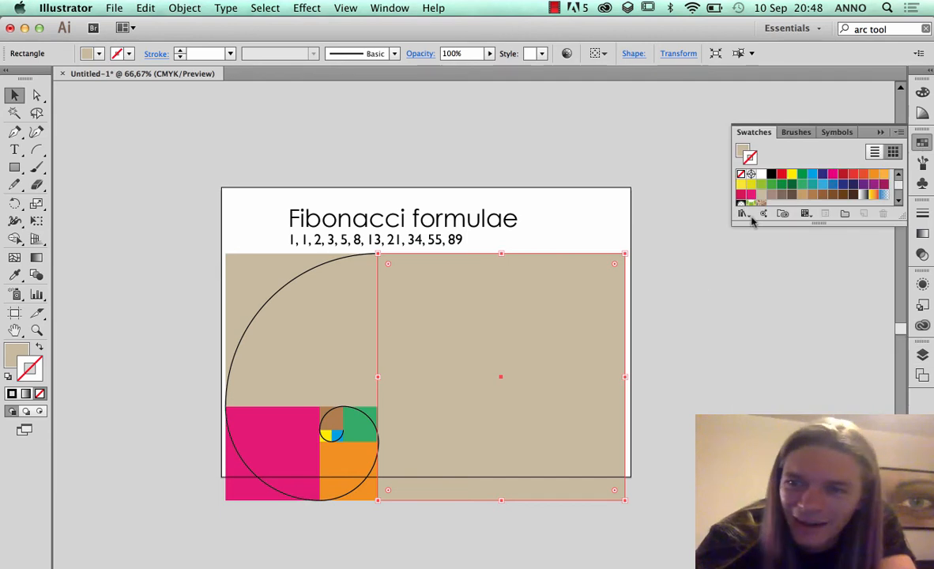
pyautogui.click(753, 185)
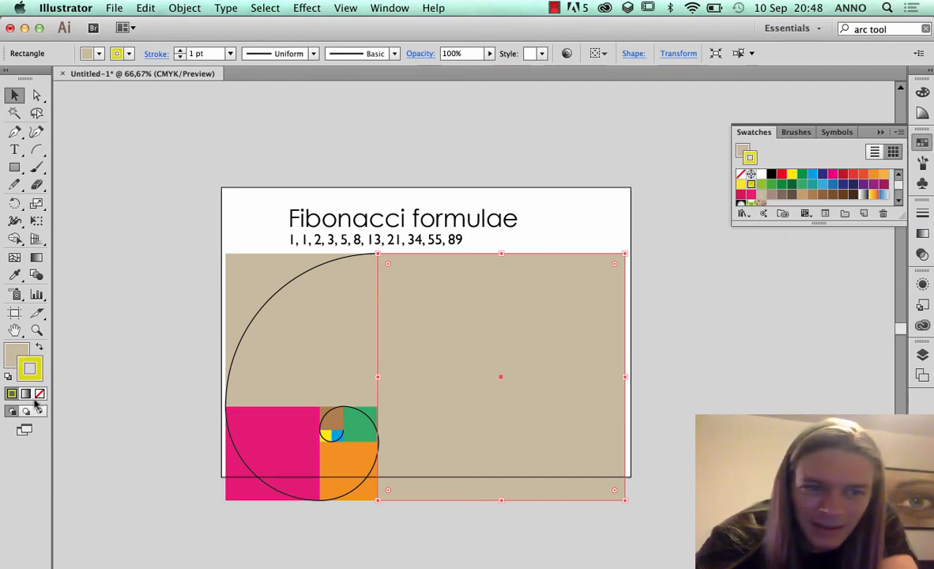
pyautogui.press('super+z')
# Fill the largest square with magenta, lighten its fill to 32% magenta, and deselect it
pyautogui.click(17, 357)
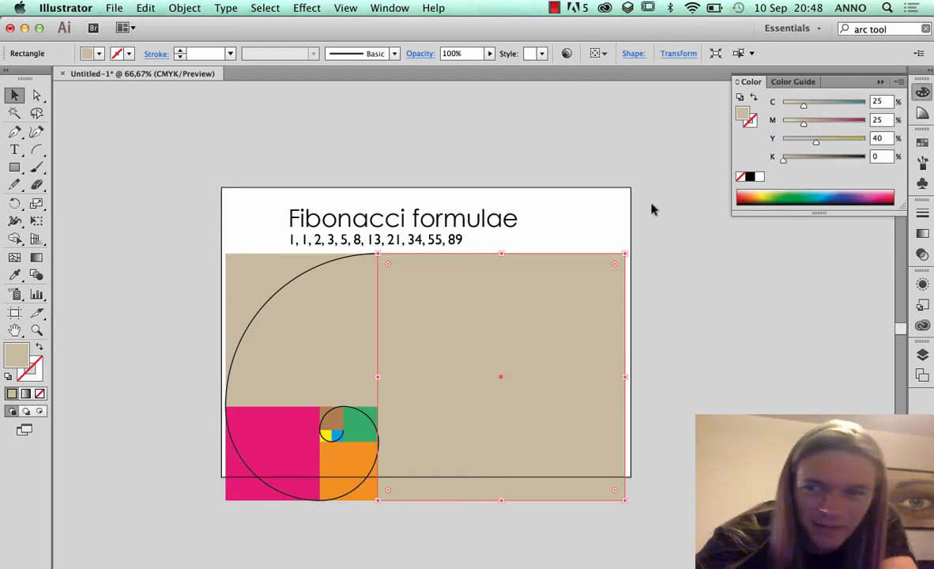
pyautogui.click(922, 143)
pyautogui.click(812, 173)
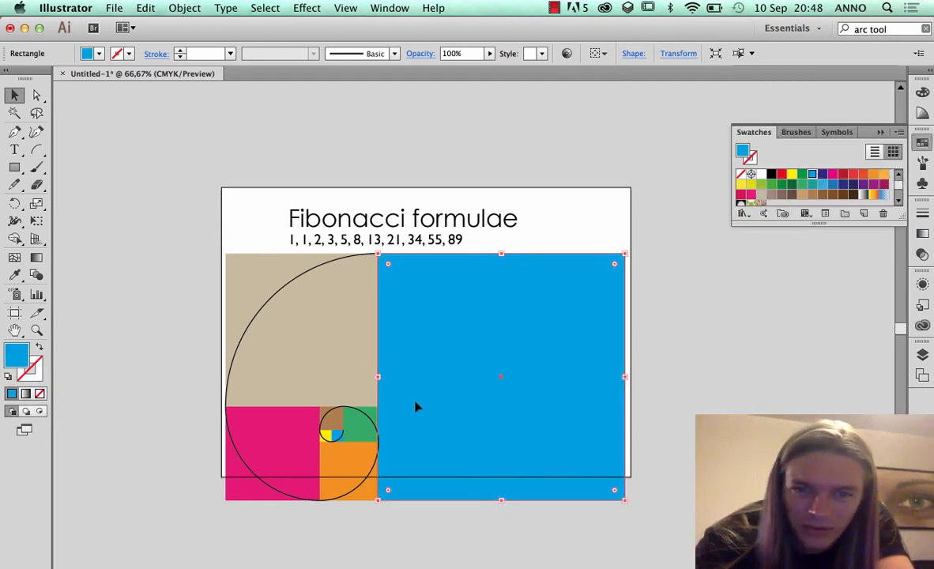
pyautogui.click(832, 174)
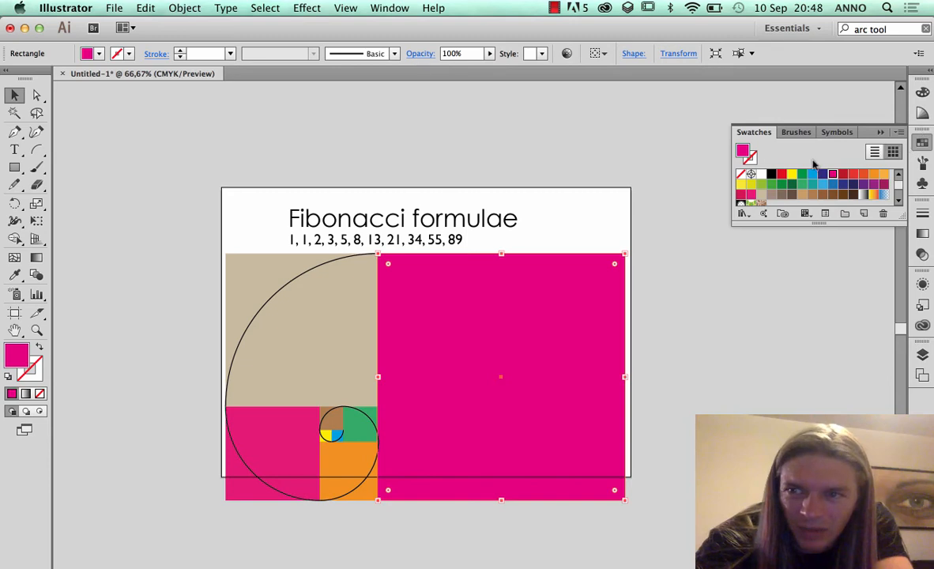
pyautogui.click(921, 92)
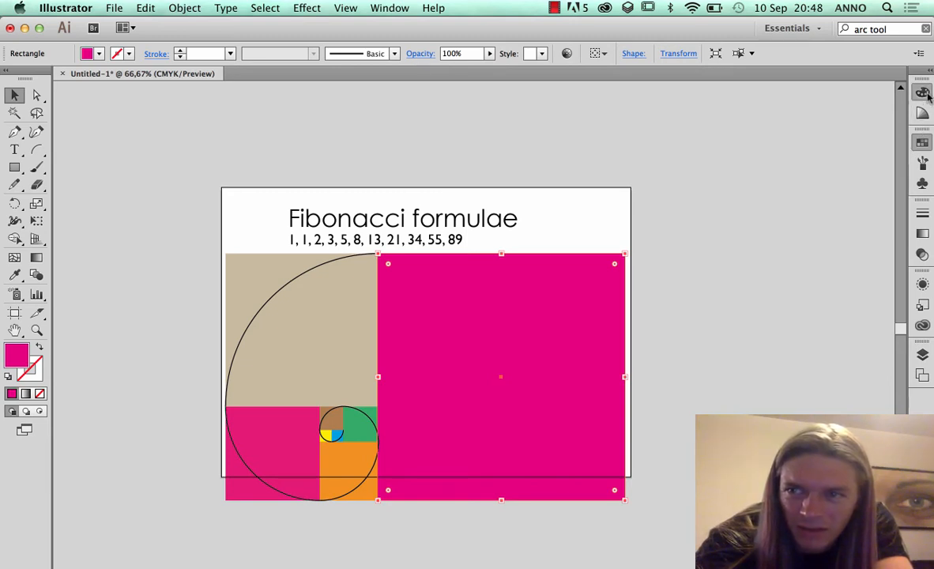
pyautogui.click(818, 122)
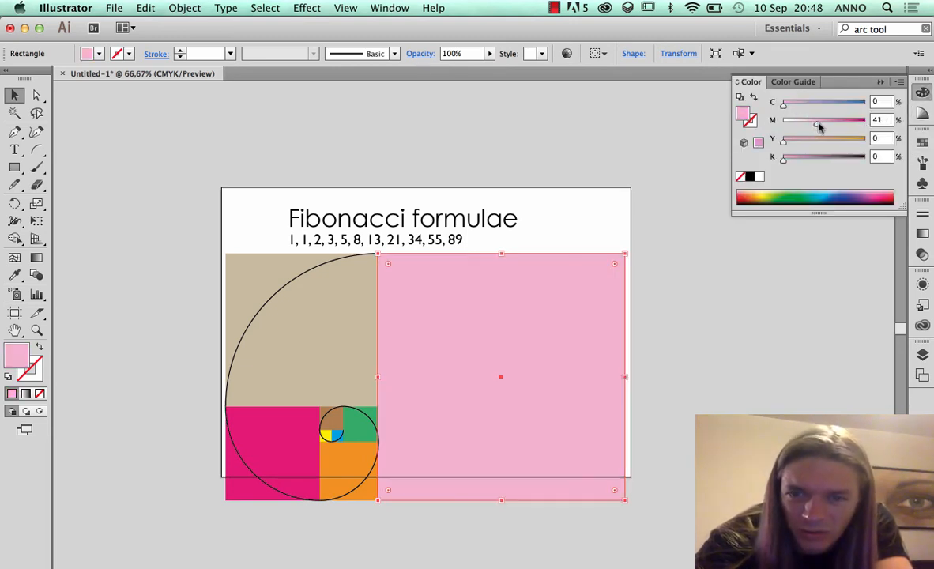
pyautogui.moveTo(819, 124); pyautogui.dragTo(828, 121)
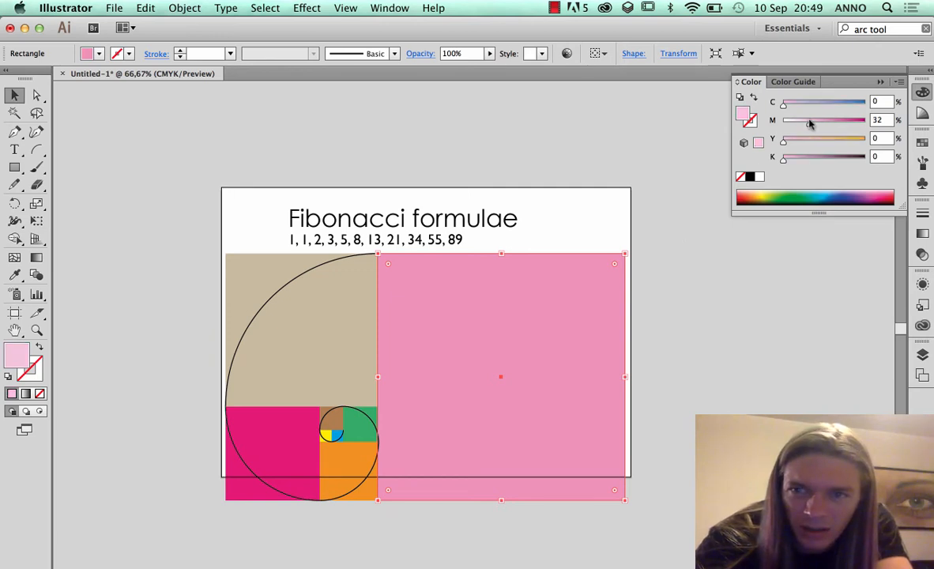
pyautogui.click(810, 123)
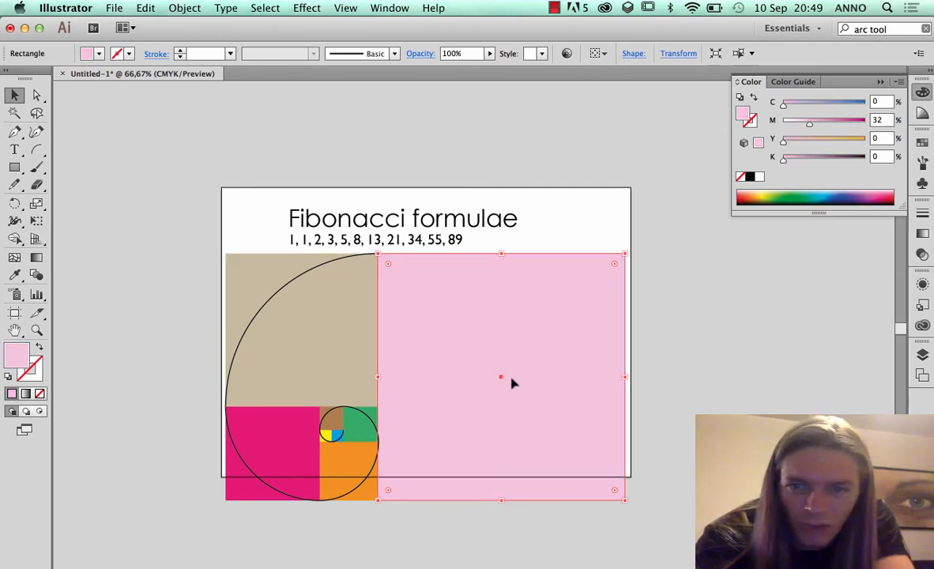
pyautogui.click(712, 365)
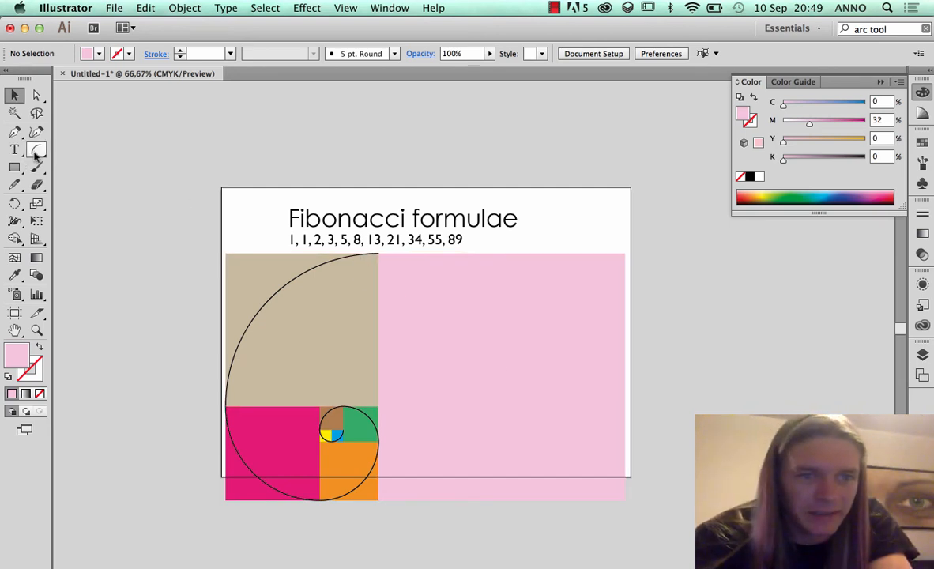
# Draw an arc from the upper-left to the lower-right corner of the light pink square and give it a black stroke
pyautogui.moveTo(36, 149); pyautogui.dragTo(83, 167)
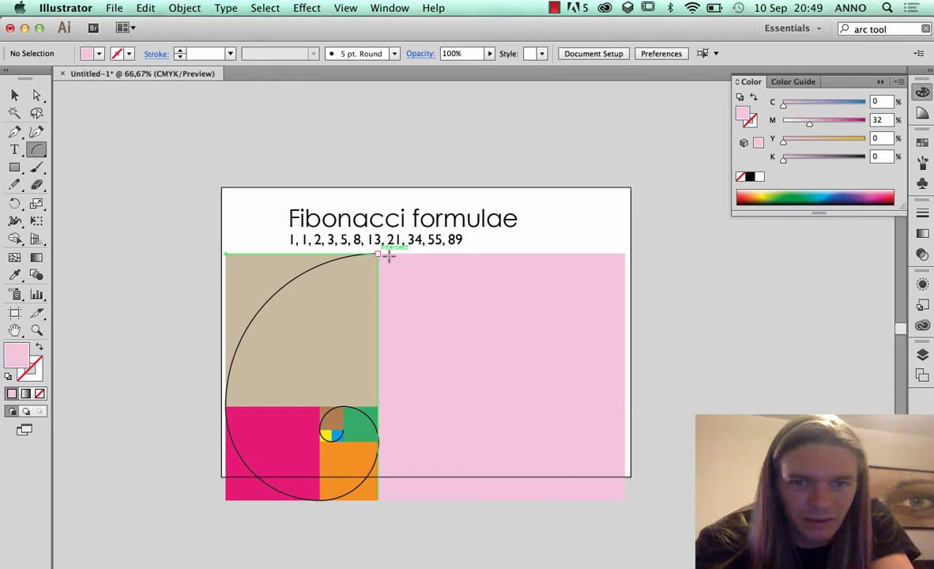
pyautogui.moveTo(387, 254); pyautogui.dragTo(624, 499)
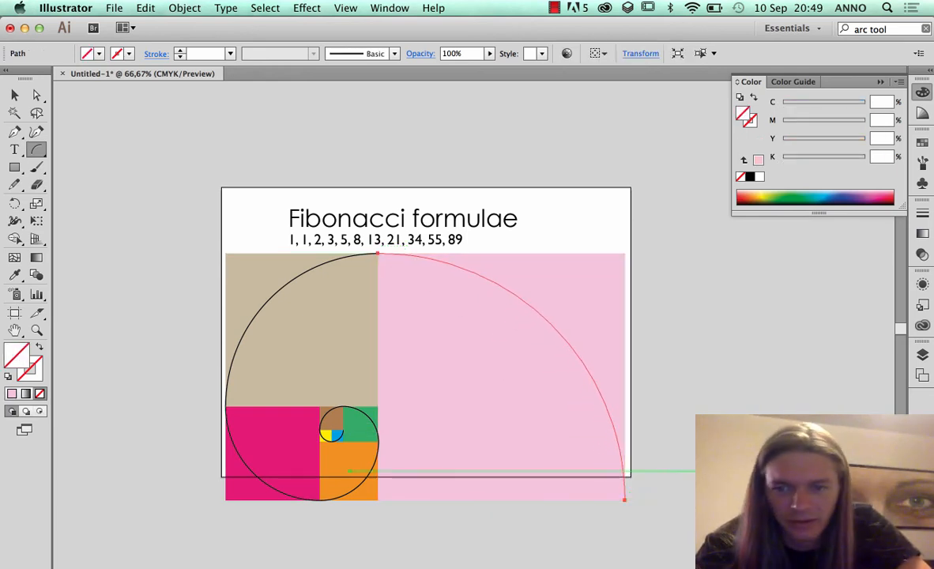
pyautogui.click(30, 369)
pyautogui.click(749, 176)
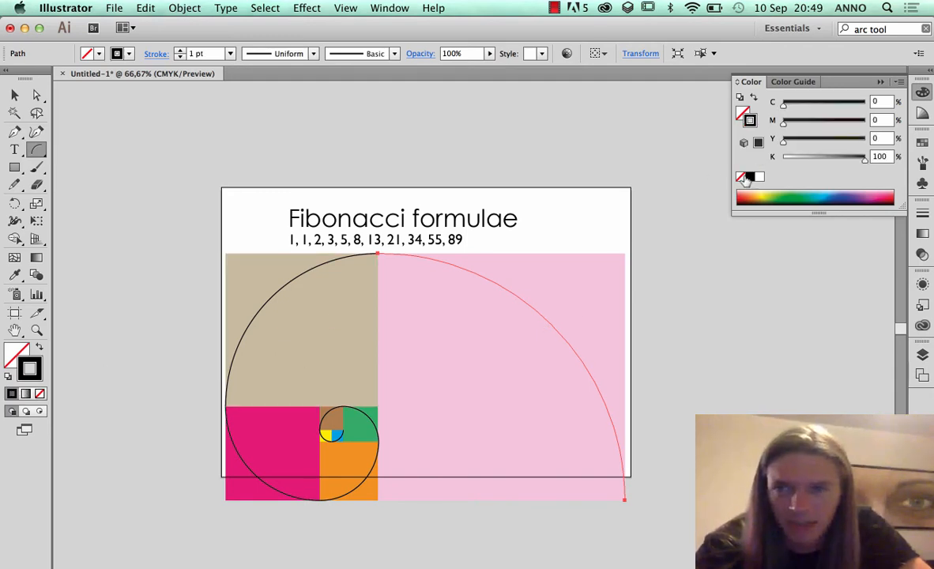
# Set the new arc's stroke weight to 2 pt and deselect it
pyautogui.click(922, 143)
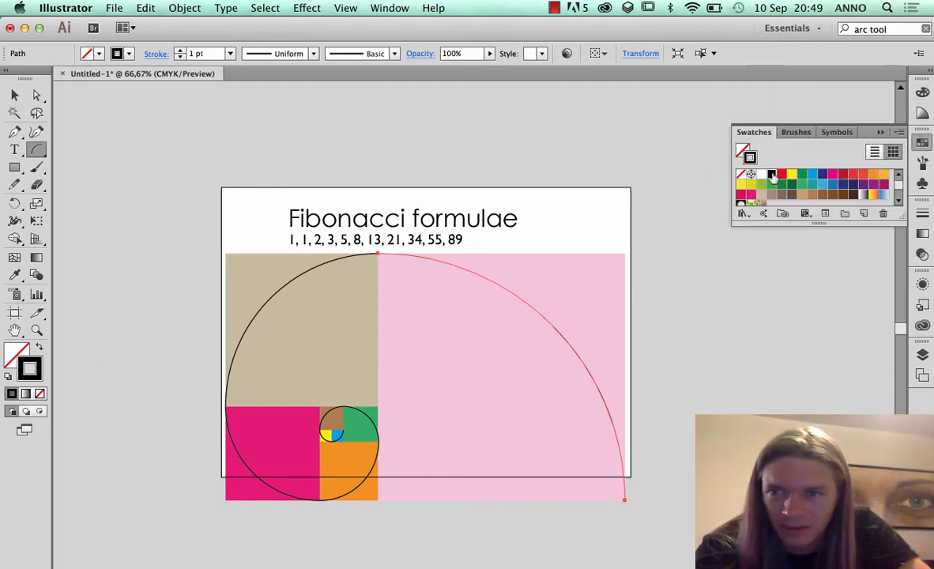
pyautogui.click(922, 214)
pyautogui.click(827, 221)
pyautogui.click(836, 298)
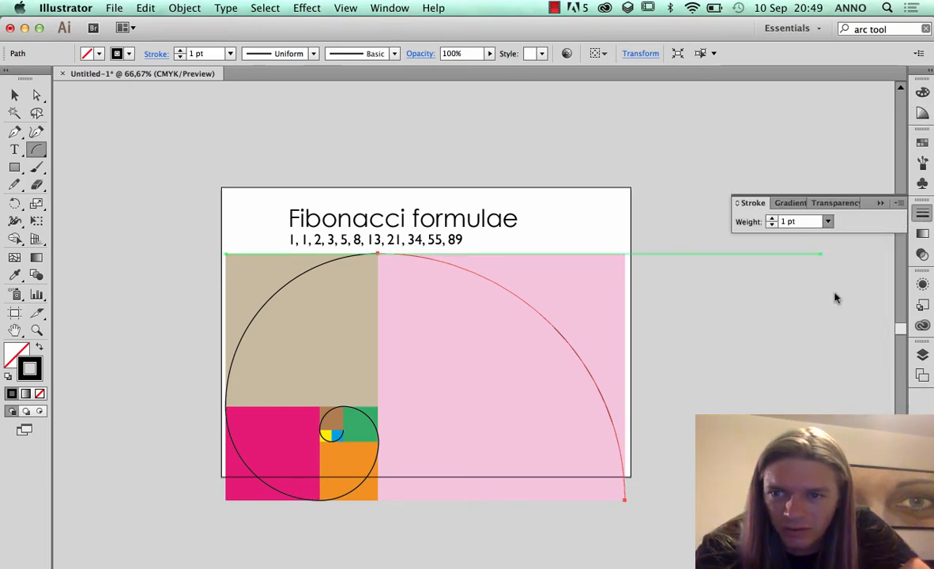
pyautogui.click(14, 94)
pyautogui.click(160, 181)
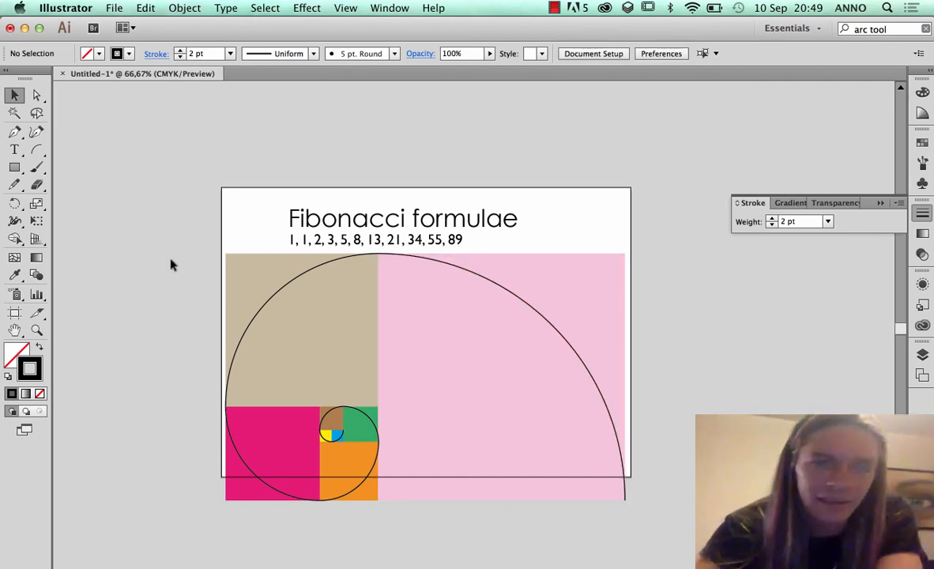
# Scale all the squares and arcs down proportionally so their lower edge meets the artboard's bottom edge, and deselect them
pyautogui.moveTo(618, 521); pyautogui.dragTo(249, 302)
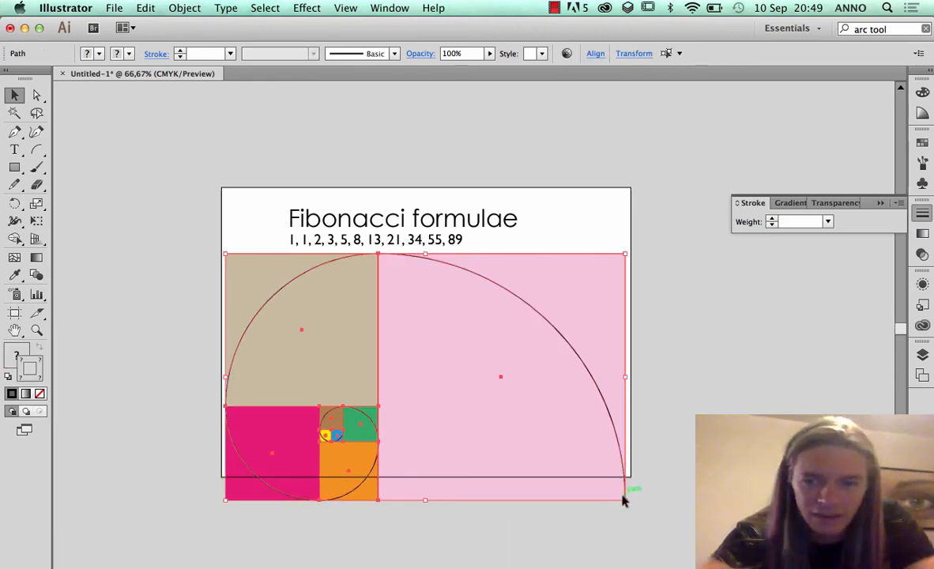
pyautogui.moveTo(624, 499); pyautogui.dragTo(588, 476)
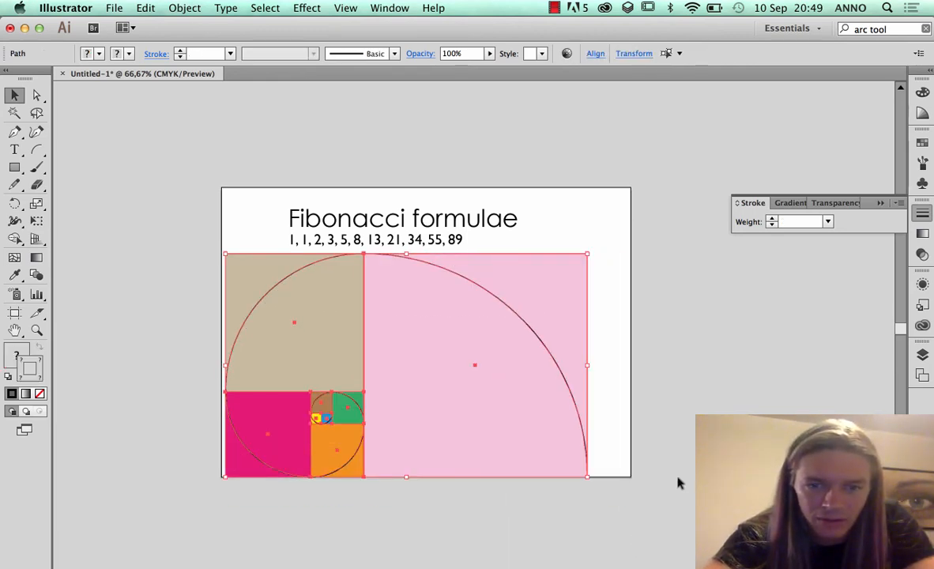
pyautogui.click(659, 515)
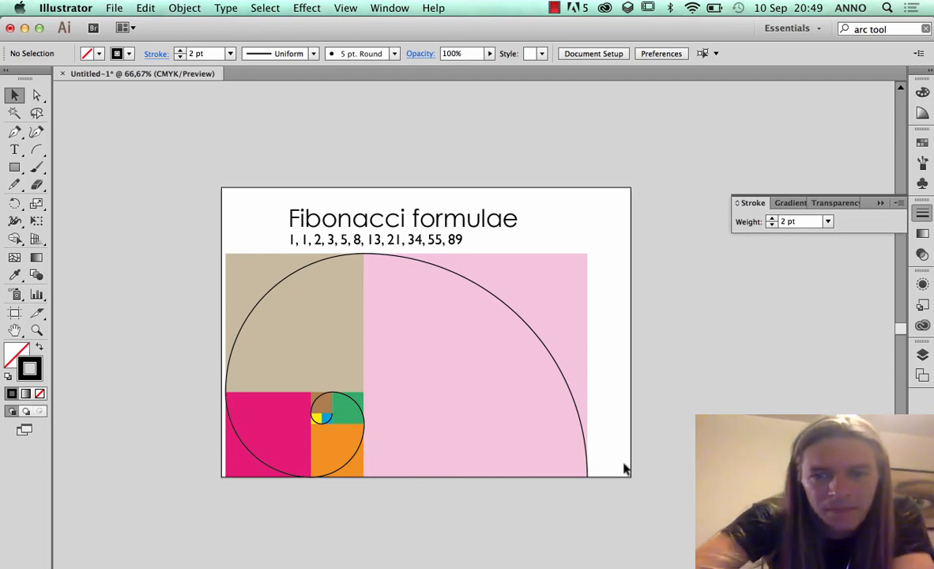
pyautogui.moveTo(242, 203); pyautogui.dragTo(352, 187)
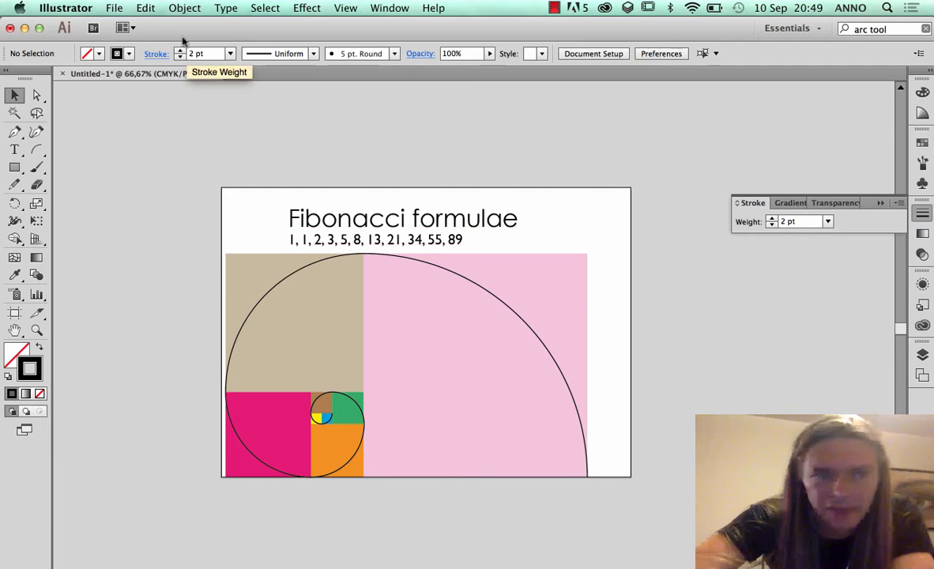
# Create a new single-artboard A4 landscape document, 297 × 210 mm, named Untitled-2
pyautogui.click(113, 7)
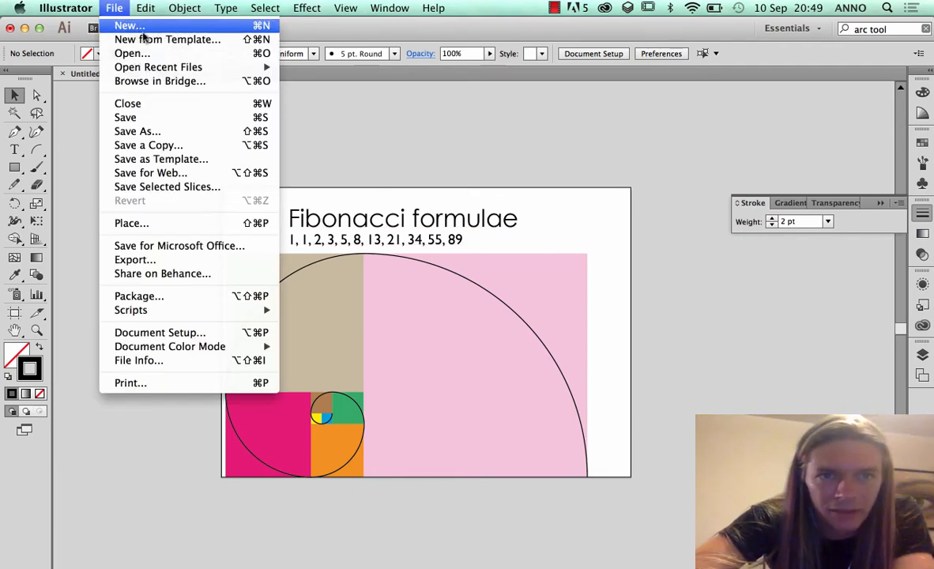
pyautogui.click(142, 27)
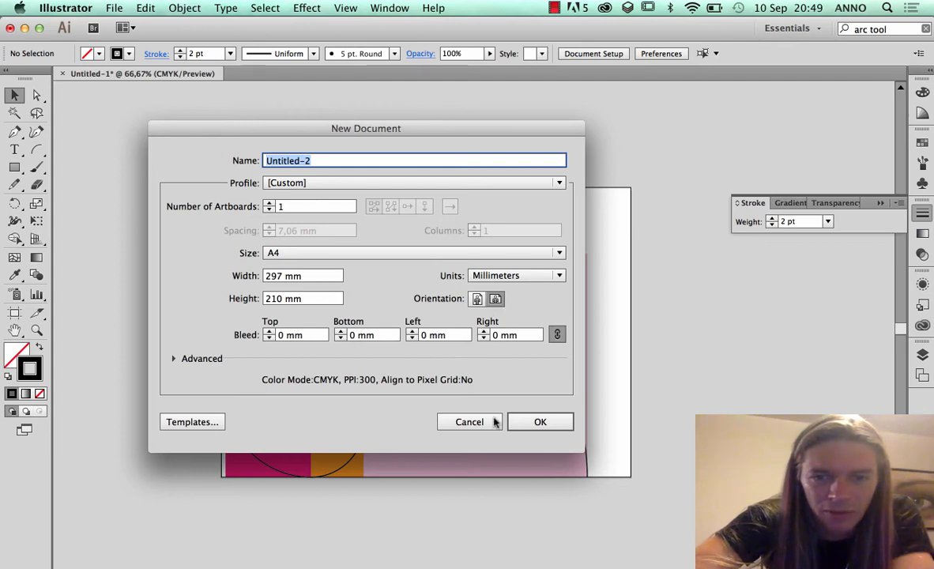
pyautogui.click(537, 423)
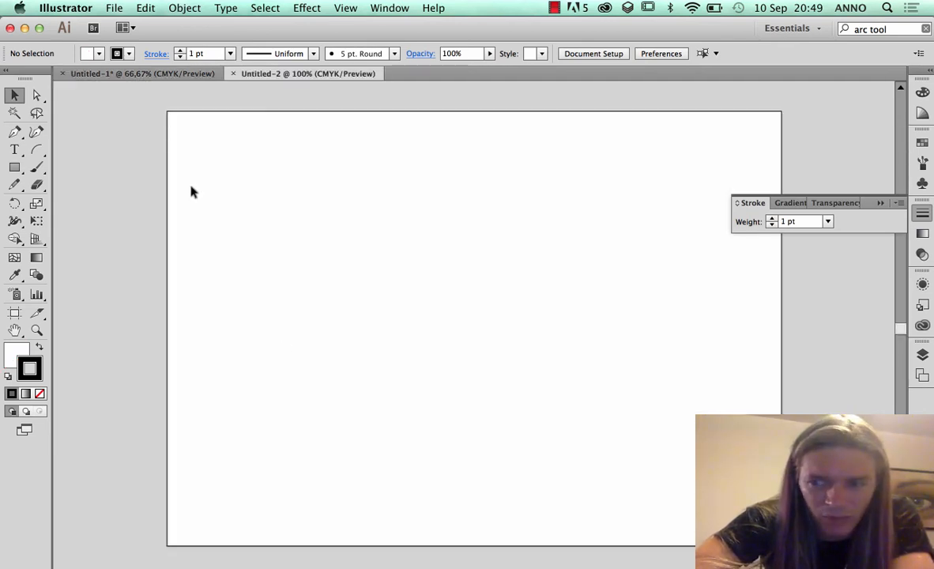
# Copy all the squares and arcs from Untitled-1 into Untitled-2 and delete the copy from the new document
pyautogui.click(142, 74)
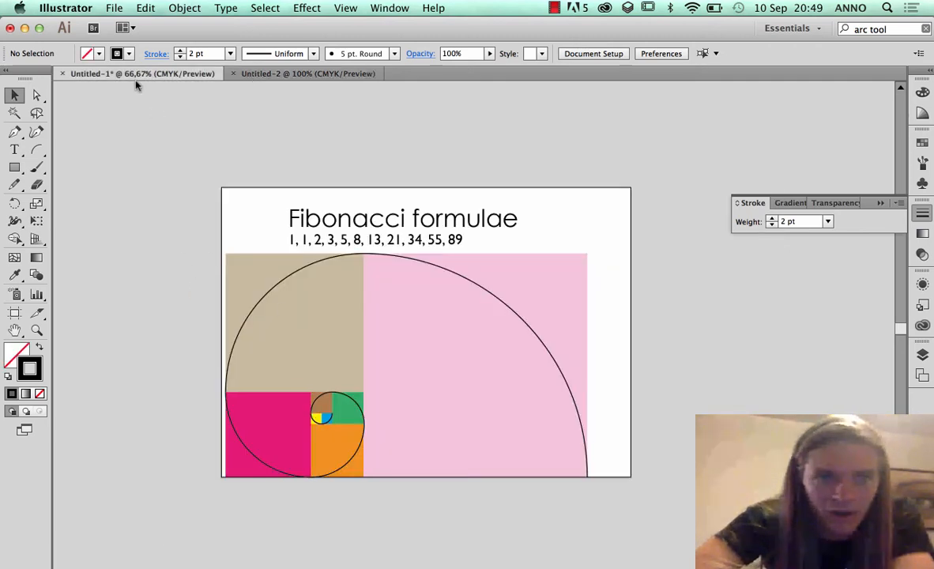
pyautogui.click(260, 77)
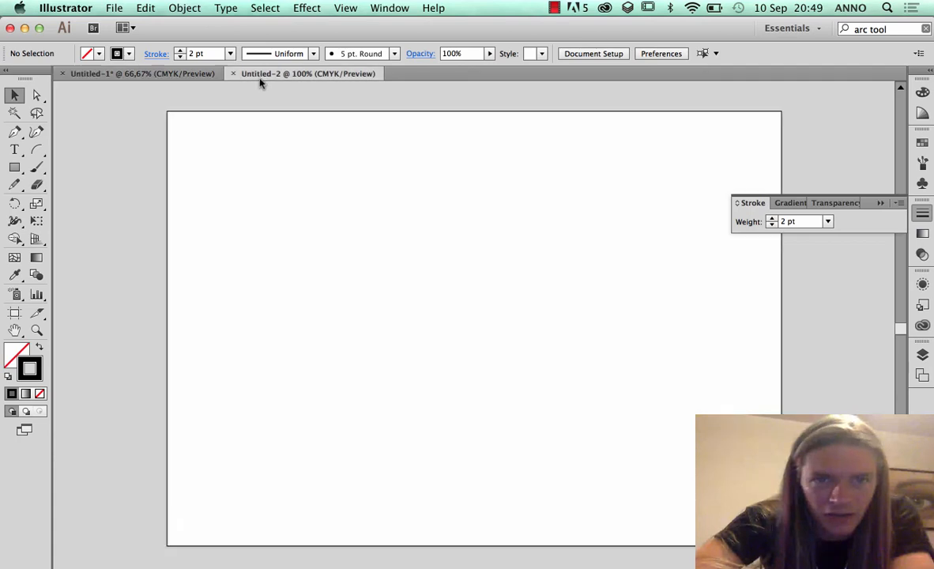
pyautogui.click(169, 78)
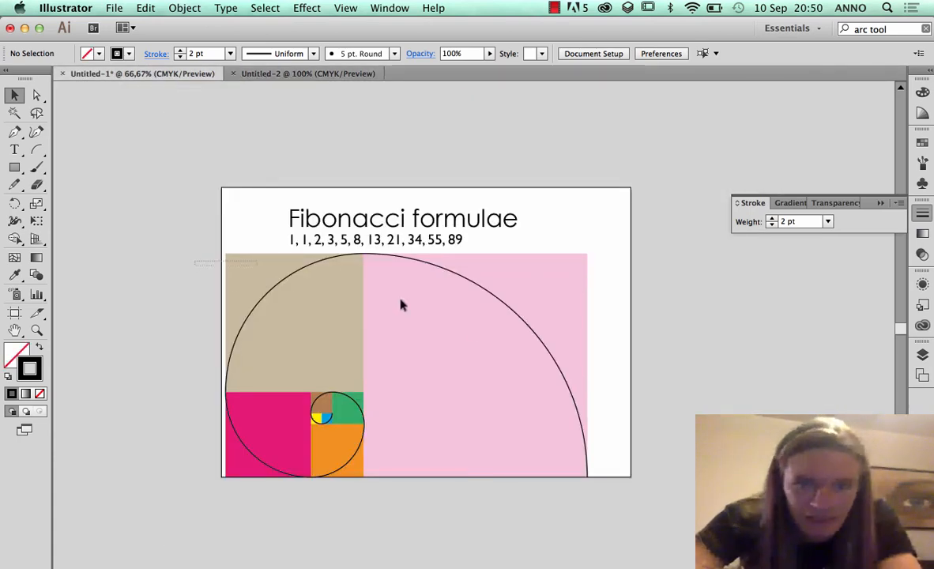
pyautogui.moveTo(400, 305); pyautogui.dragTo(598, 433)
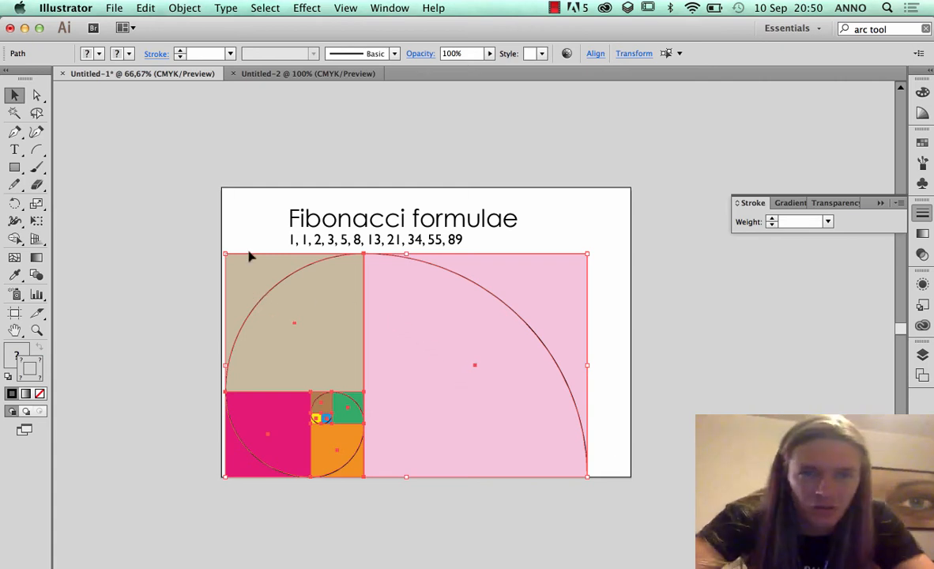
pyautogui.moveTo(249, 255); pyautogui.dragTo(345, 287)
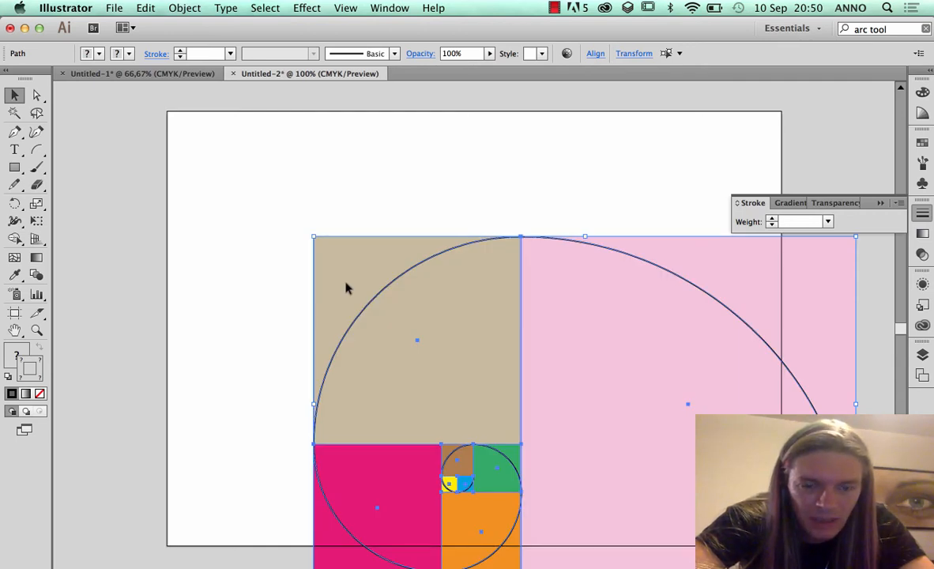
pyautogui.press('Delete')
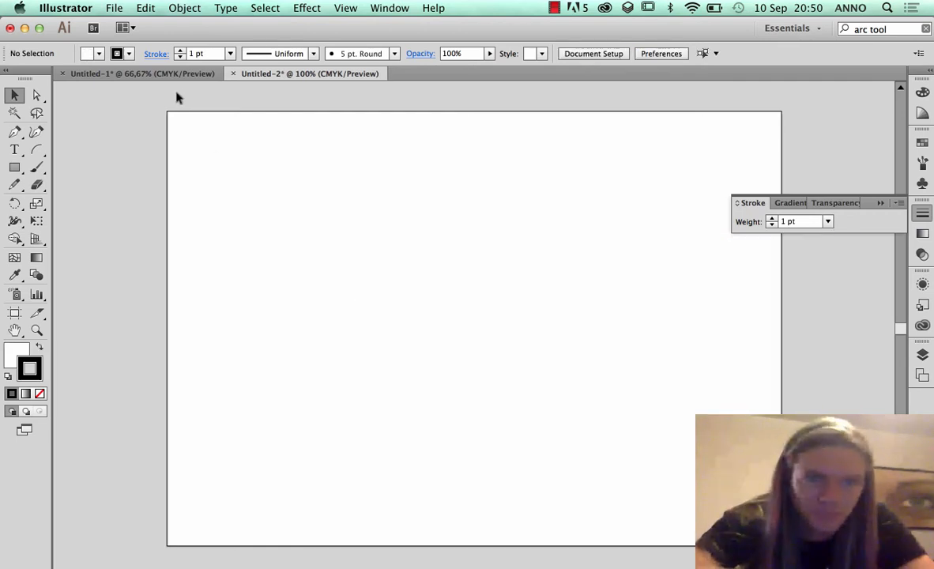
# Select all the squares and arcs in Untitled-1 and group them
pyautogui.click(169, 74)
pyautogui.click(162, 271)
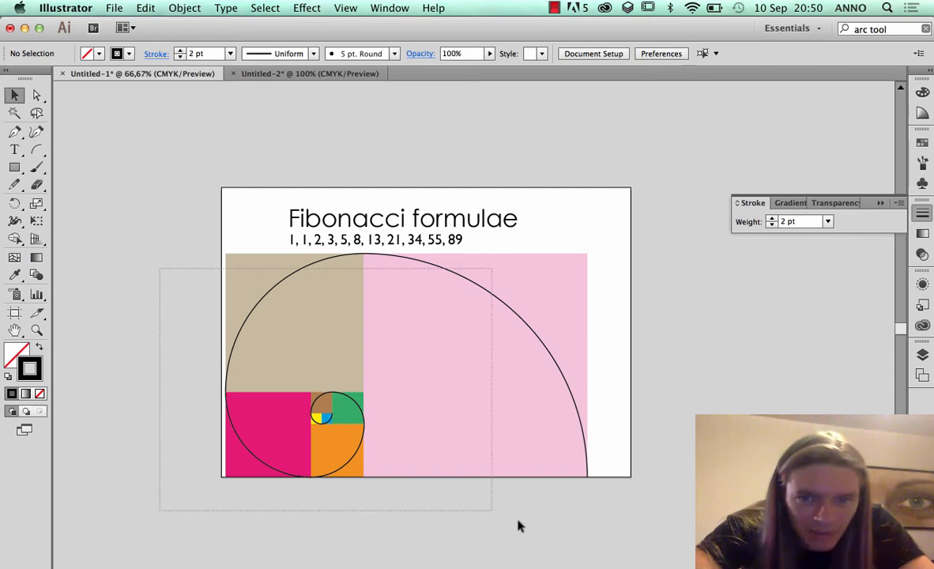
pyautogui.moveTo(517, 525); pyautogui.dragTo(599, 535)
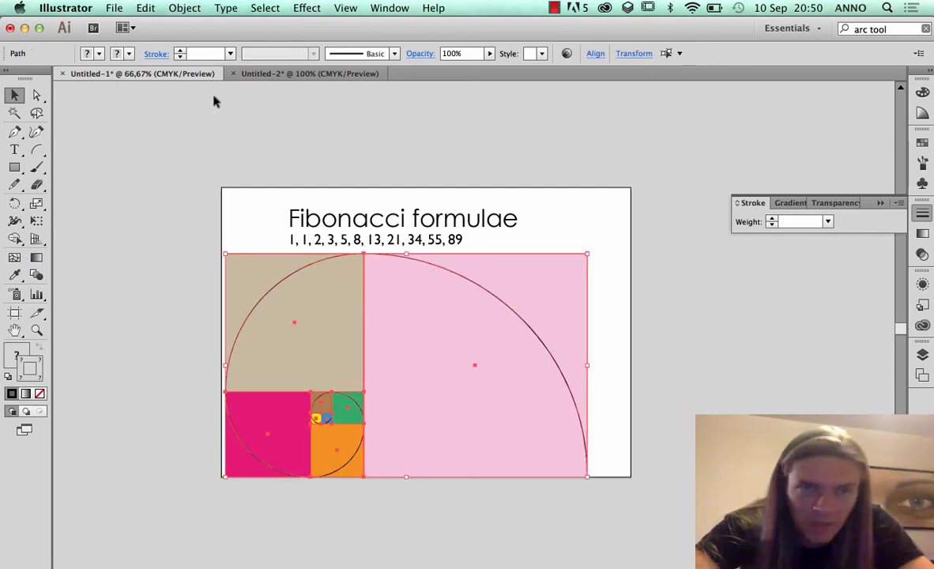
pyautogui.click(167, 6)
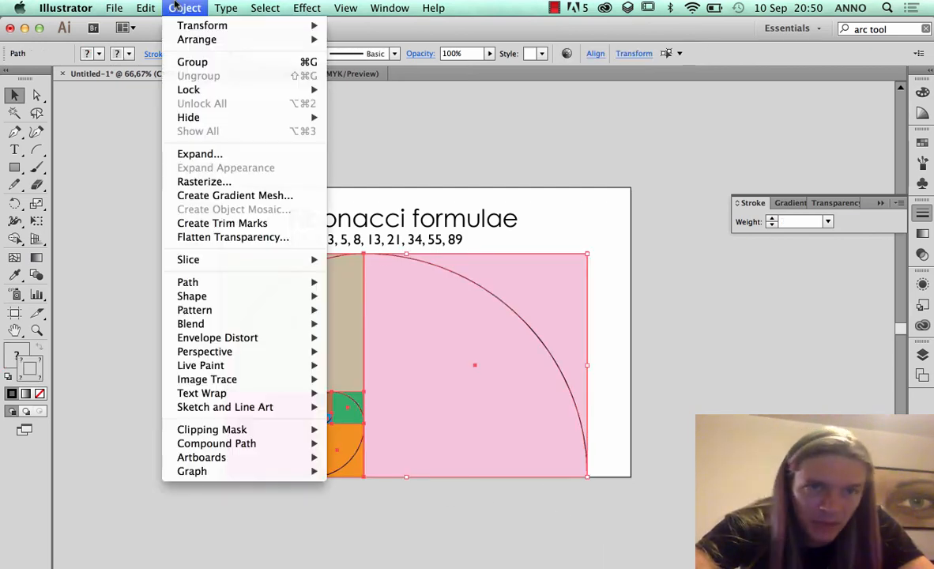
pyautogui.click(191, 62)
# Try moving the grouped artwork to the right as one object, and undo the move
pyautogui.click(89, 298)
pyautogui.moveTo(291, 328); pyautogui.dragTo(626, 355)
pyautogui.press('super+z')
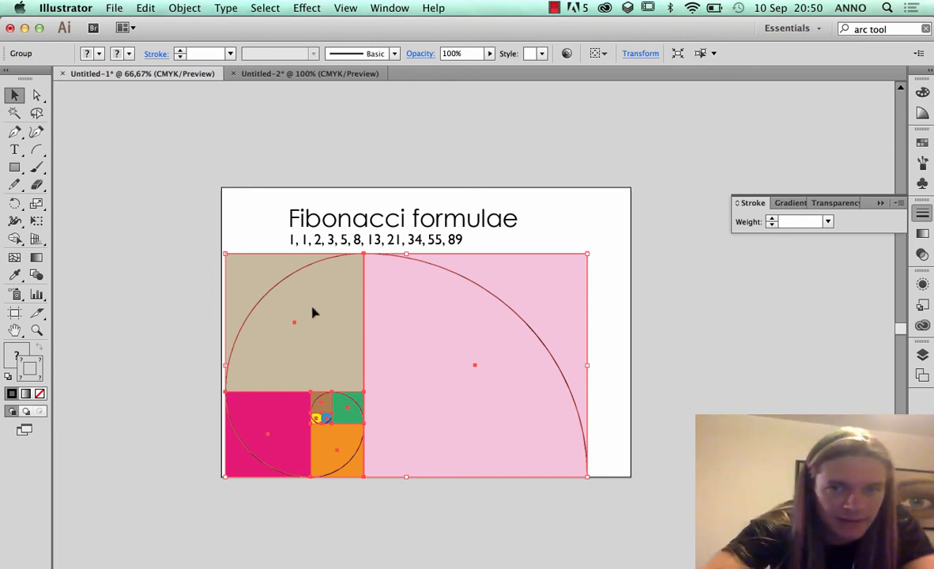
# Copy the group from Untitled-1 to the upper-left corner of Untitled-2's artboard and scale it proportionally to the full artboard width
pyautogui.moveTo(318, 316); pyautogui.dragTo(298, 203)
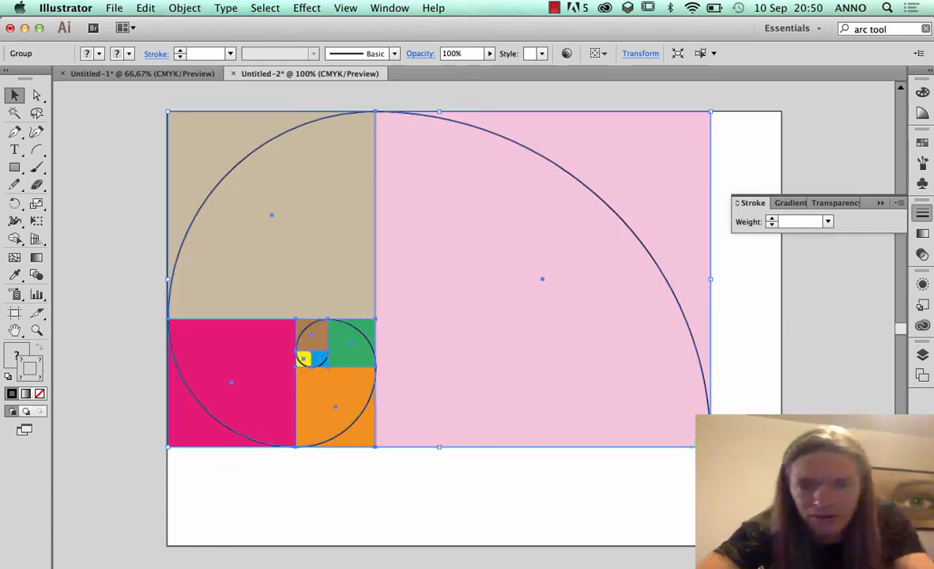
pyautogui.moveTo(710, 447); pyautogui.dragTo(782, 490)
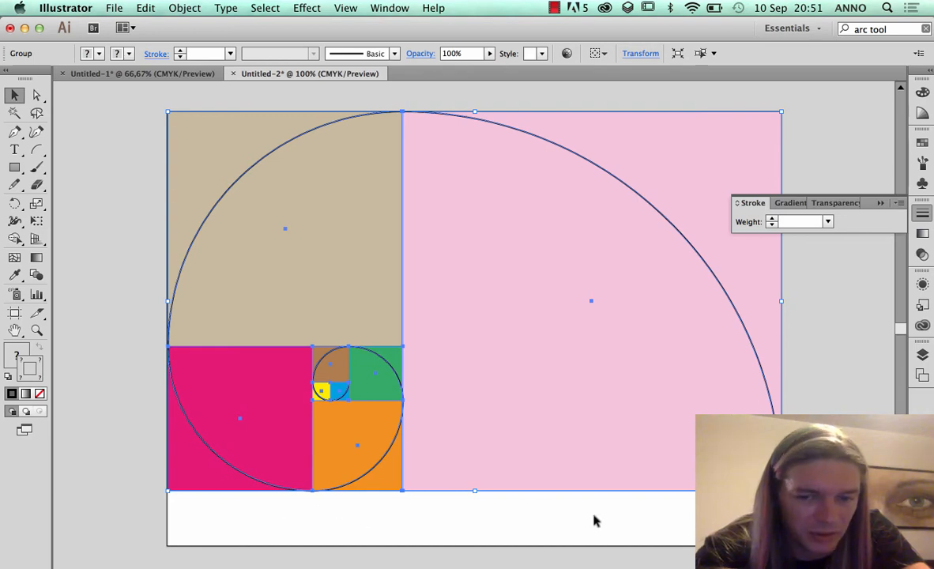
# Shorten the artboard from its lower edge to 183,41 mm so it ends at the artwork's bottom, and deselect the artwork
pyautogui.click(16, 314)
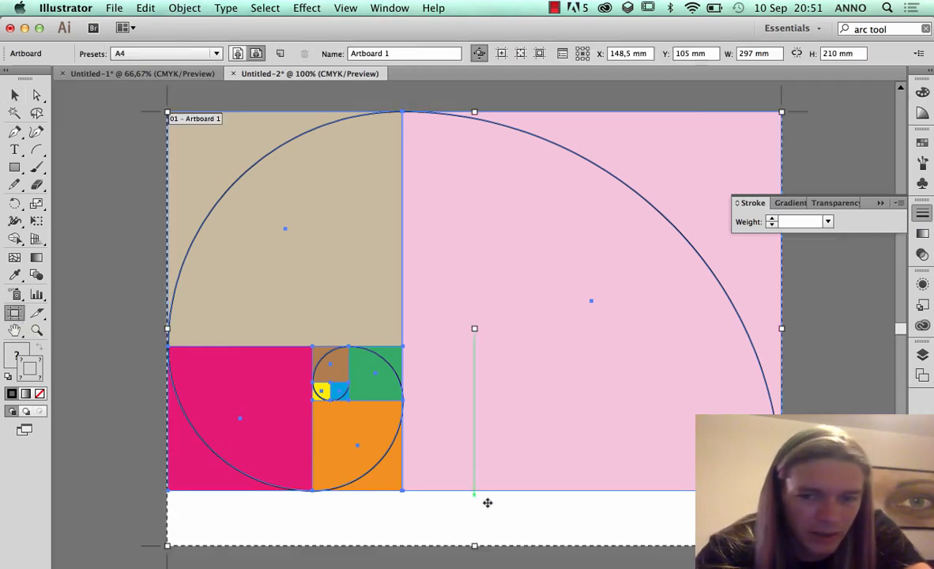
pyautogui.moveTo(474, 544); pyautogui.dragTo(470, 492)
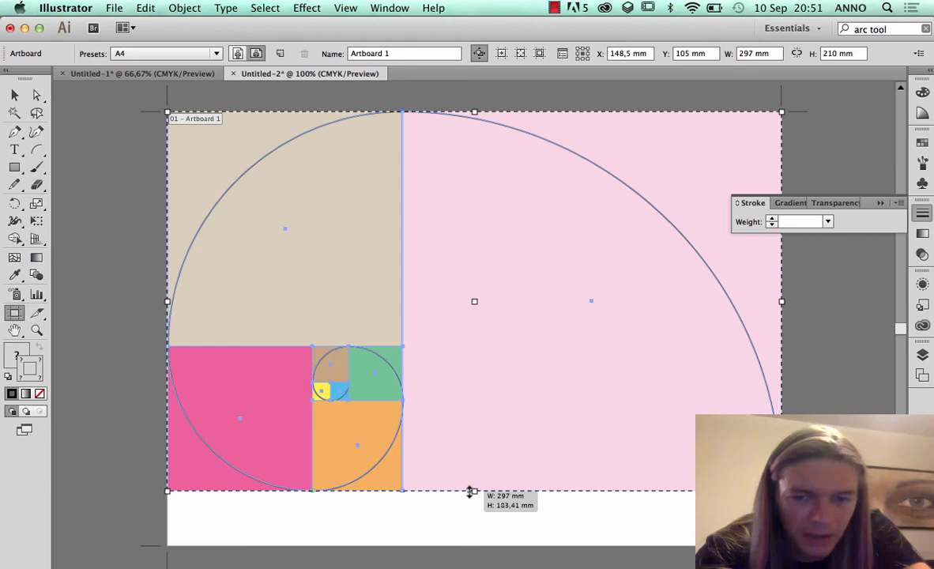
pyautogui.moveTo(470, 491); pyautogui.dragTo(472, 491)
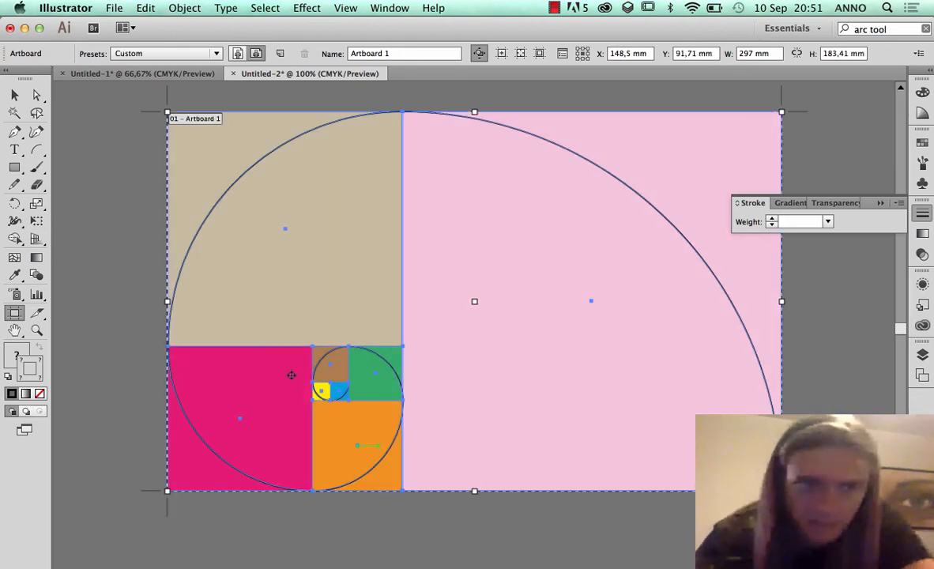
pyautogui.click(15, 94)
pyautogui.click(90, 166)
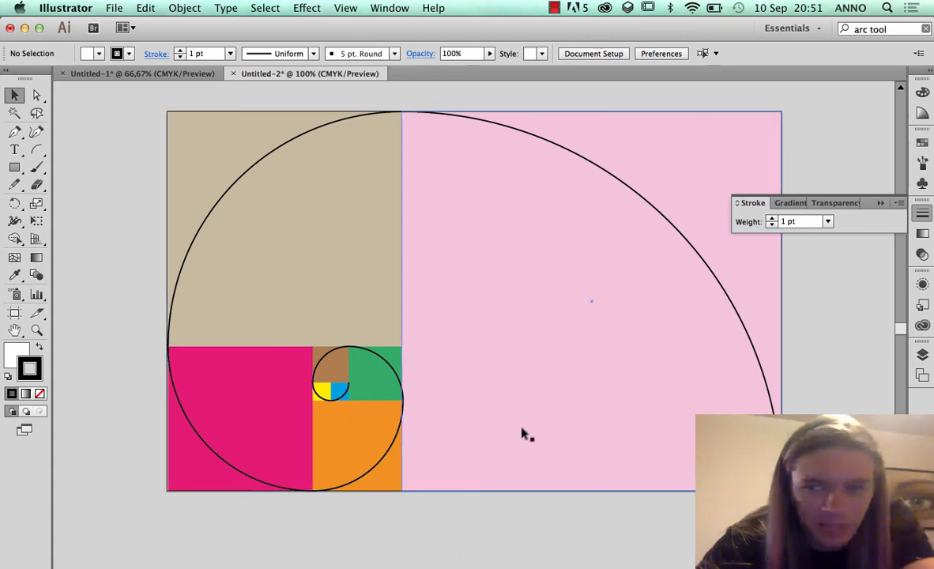
# Nudge the grouped artwork slightly left to line up with the artboard, deselect it and collapse the floating stroke settings
pyautogui.click(504, 359)
pyautogui.moveTo(513, 357); pyautogui.dragTo(505, 359)
pyautogui.click(138, 419)
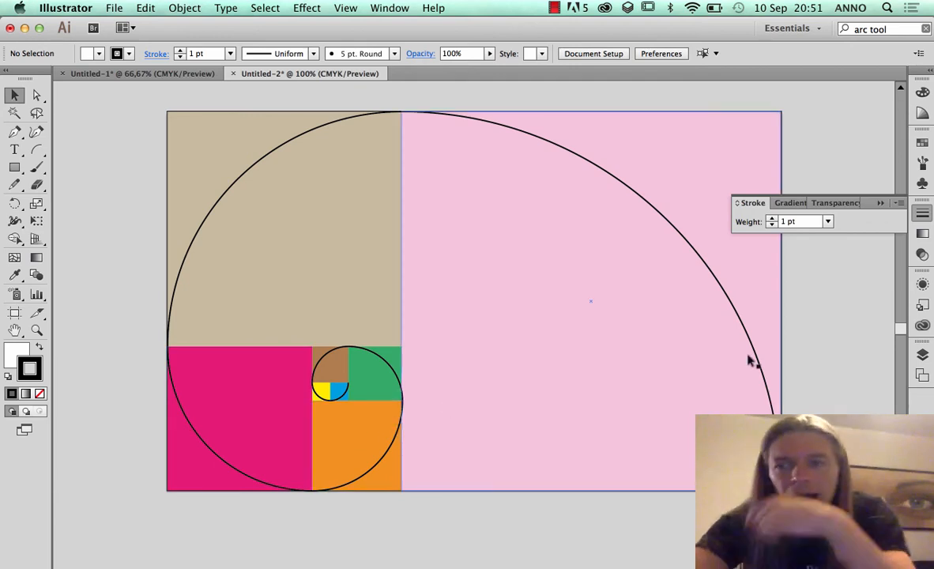
pyautogui.click(877, 204)
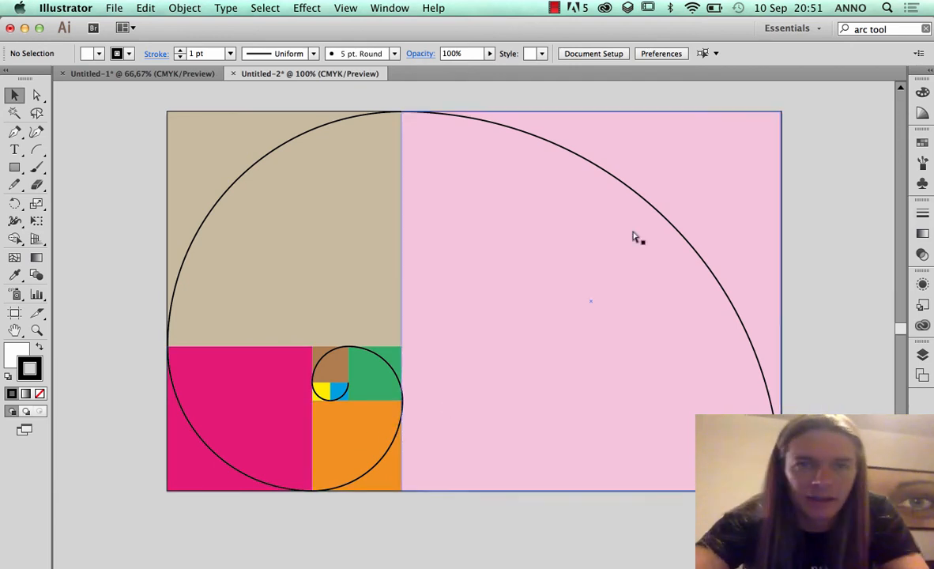
# Start saving Untitled-2 under a new name and enter FibonacciSpiral.ai as the file name
pyautogui.click(109, 8)
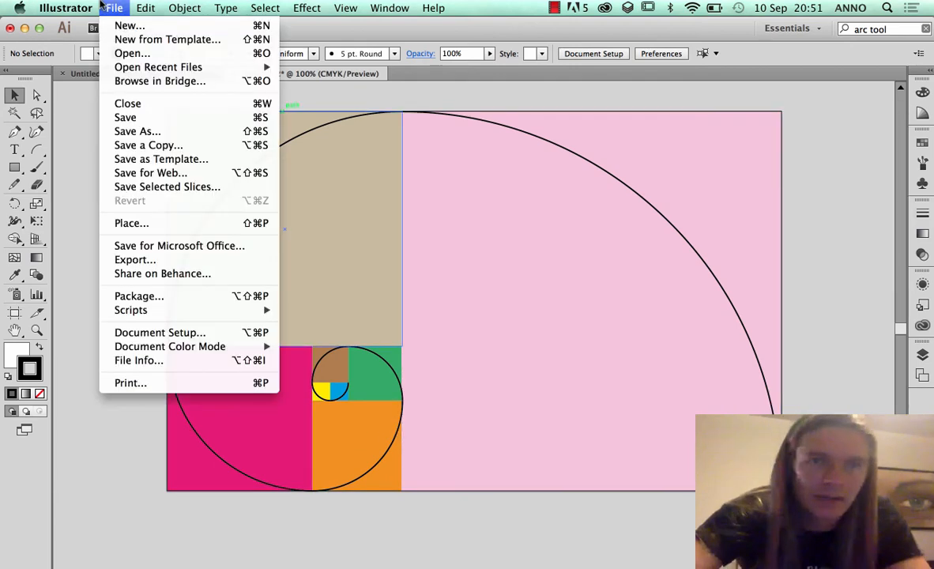
pyautogui.click(126, 131)
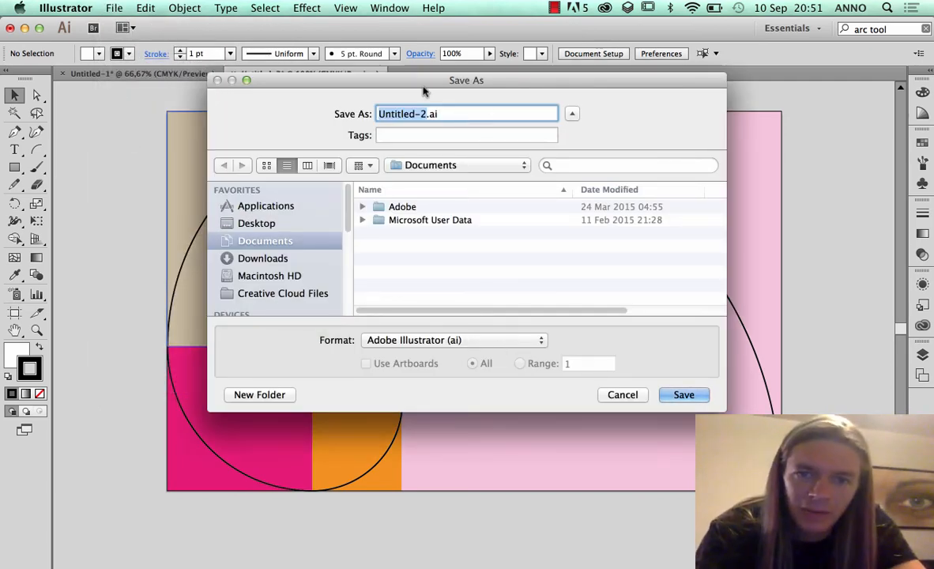
pyautogui.write('fibonacci')
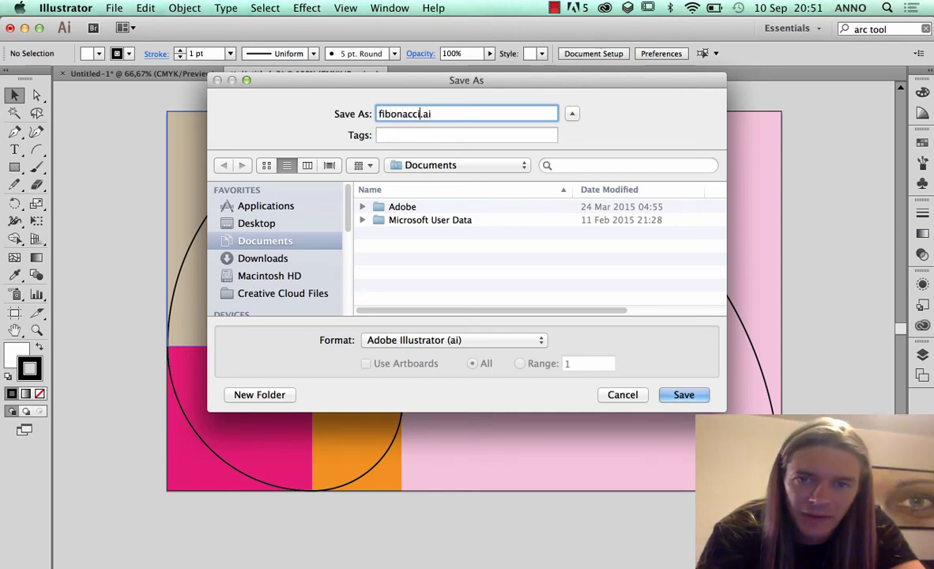
pyautogui.write('Spiral')
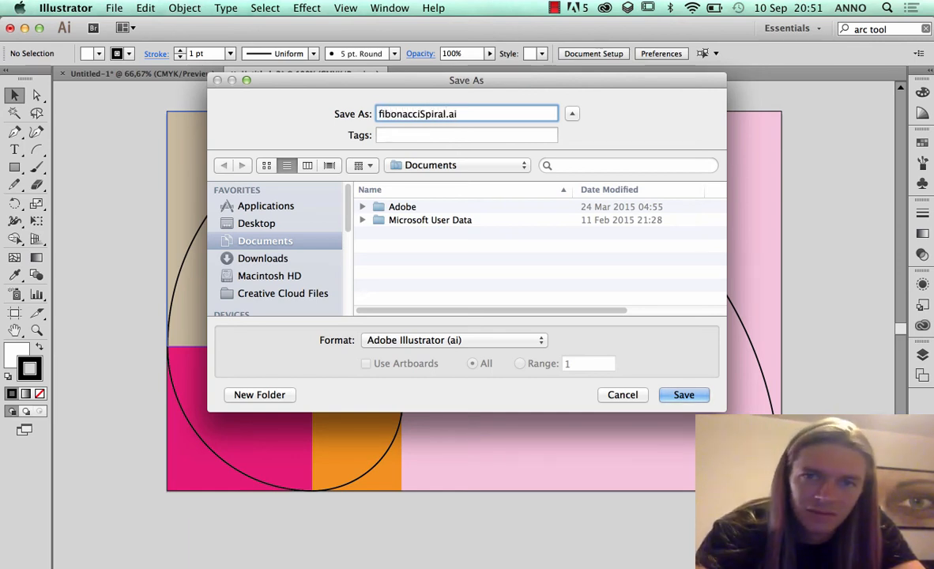
pyautogui.click(379, 113)
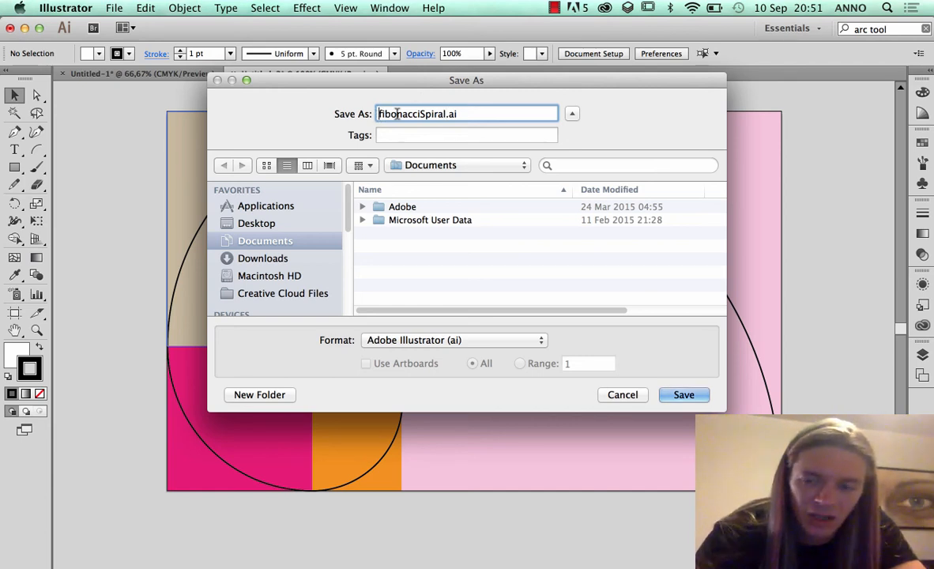
pyautogui.press('Right')
pyautogui.press('BackSpace')
pyautogui.write('F')
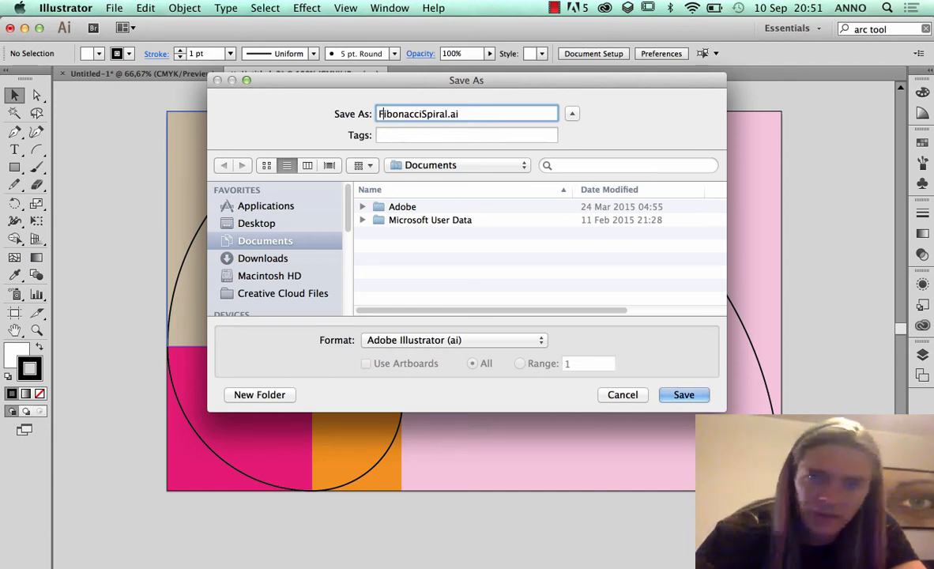
# Save the file to the Desktop in Adobe Illustrator format, keeping the Illustrator CC version and default options
pyautogui.click(259, 222)
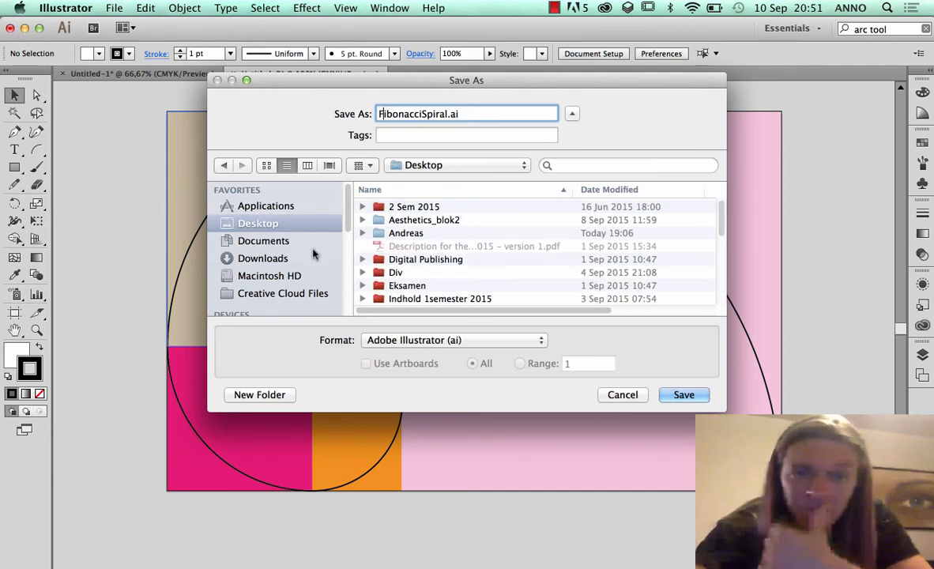
pyautogui.click(684, 395)
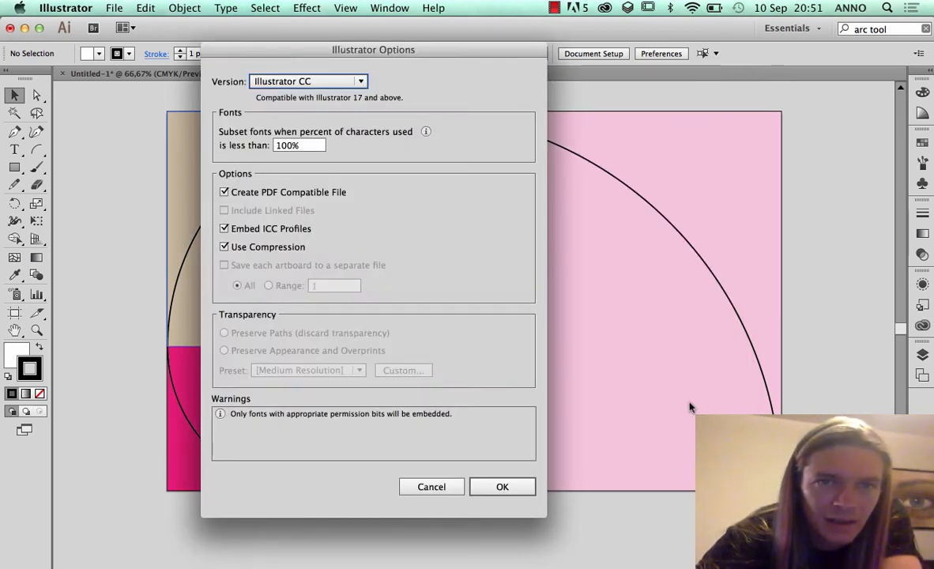
pyautogui.click(316, 82)
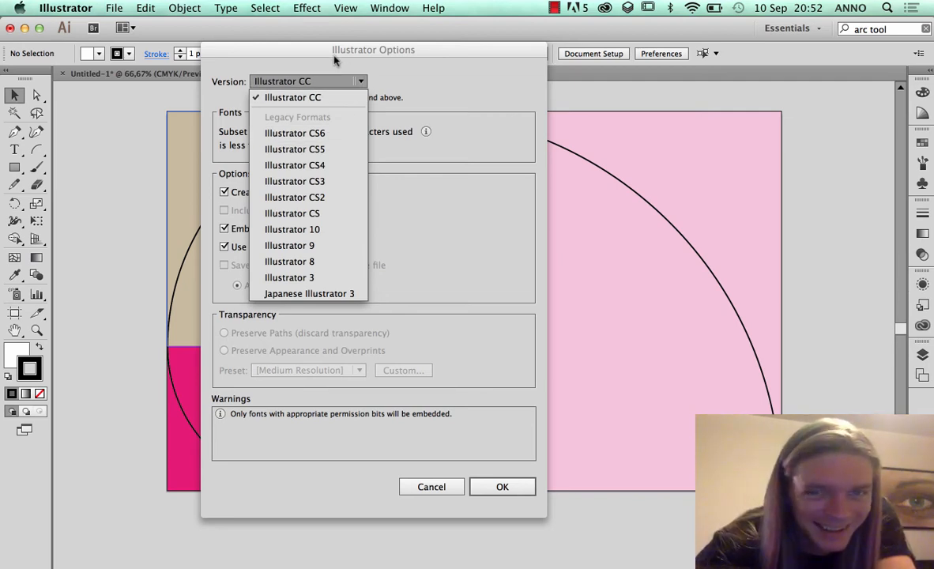
pyautogui.click(506, 485)
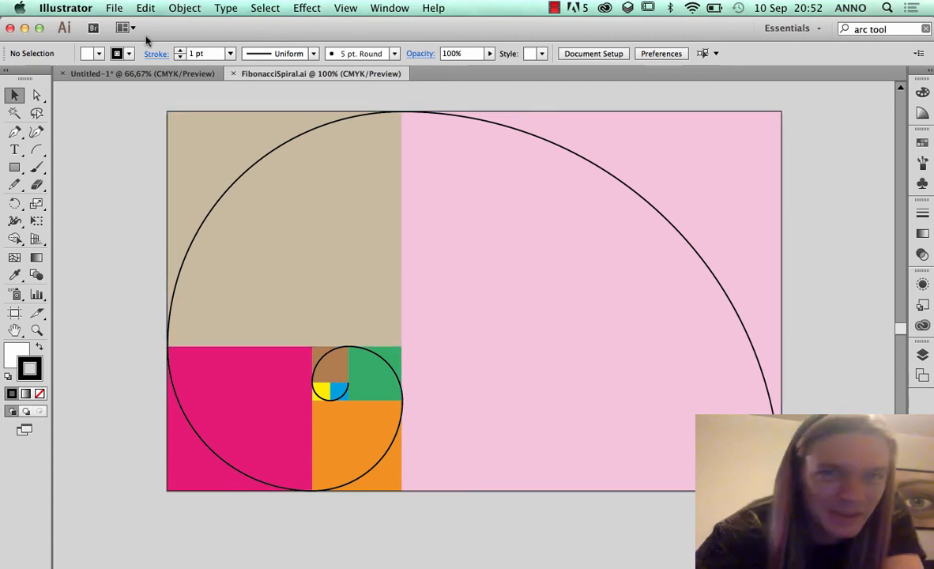
# Close the saved document and Untitled-1 without saving Untitled-1's changes, and close the Illustrator window
pyautogui.click(232, 74)
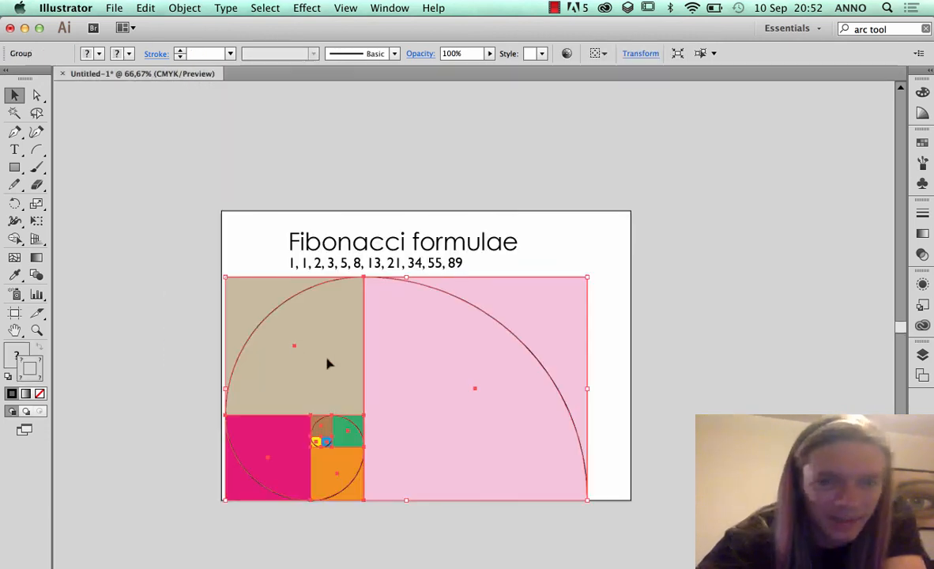
pyautogui.click(62, 74)
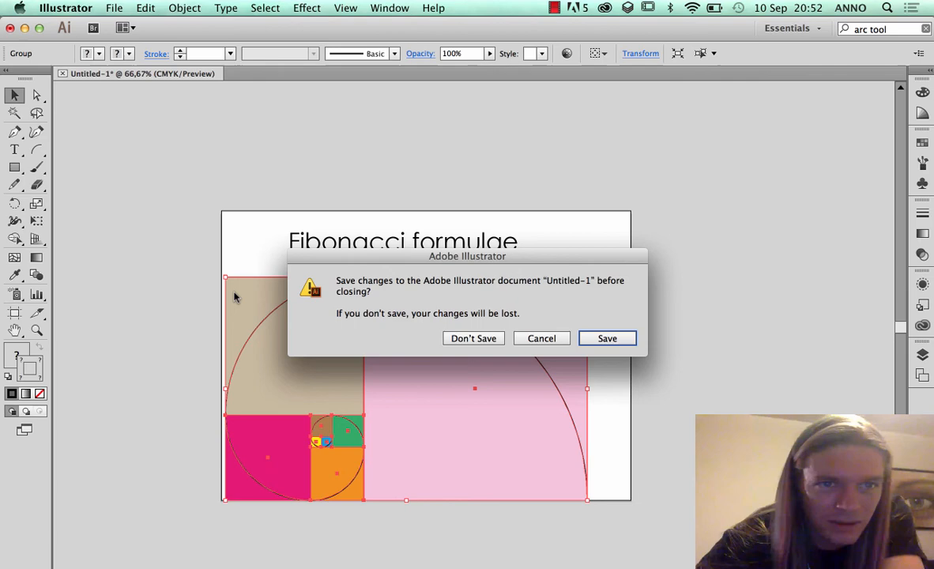
pyautogui.click(473, 340)
pyautogui.click(11, 28)
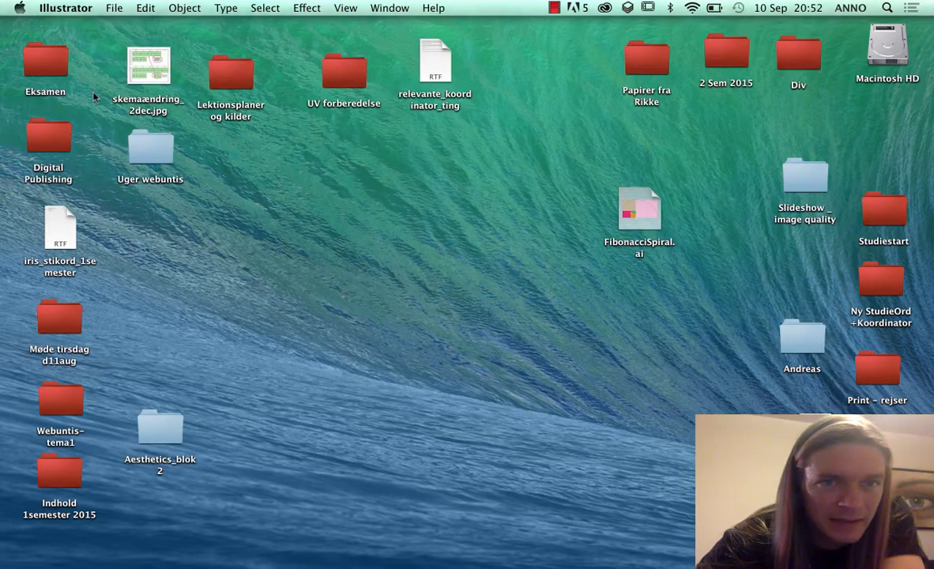
# Switch to Finder, open the UV forberedelse folder, reposition its window and look inside the Blok1_aesthetics subfolder before returning
pyautogui.click(305, 272)
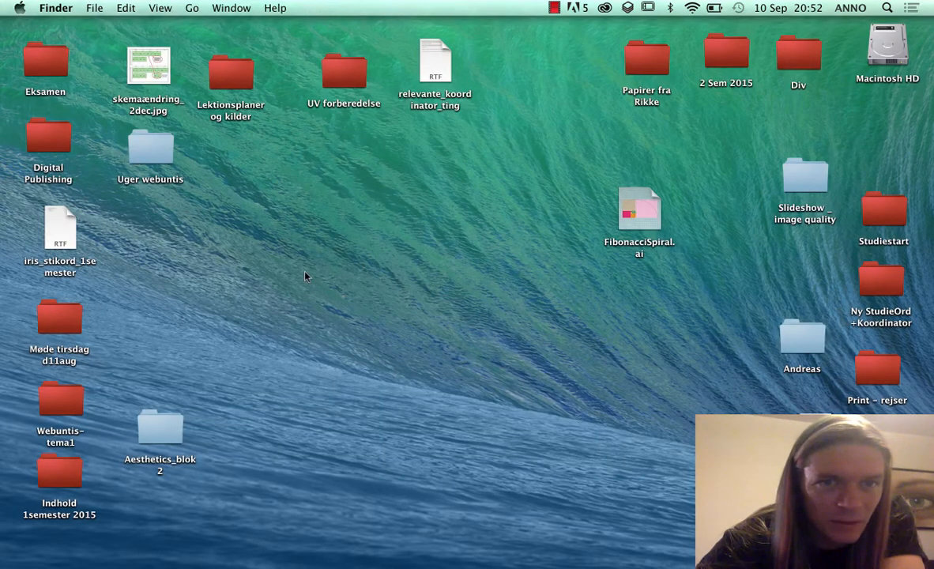
pyautogui.doubleClick(340, 72)
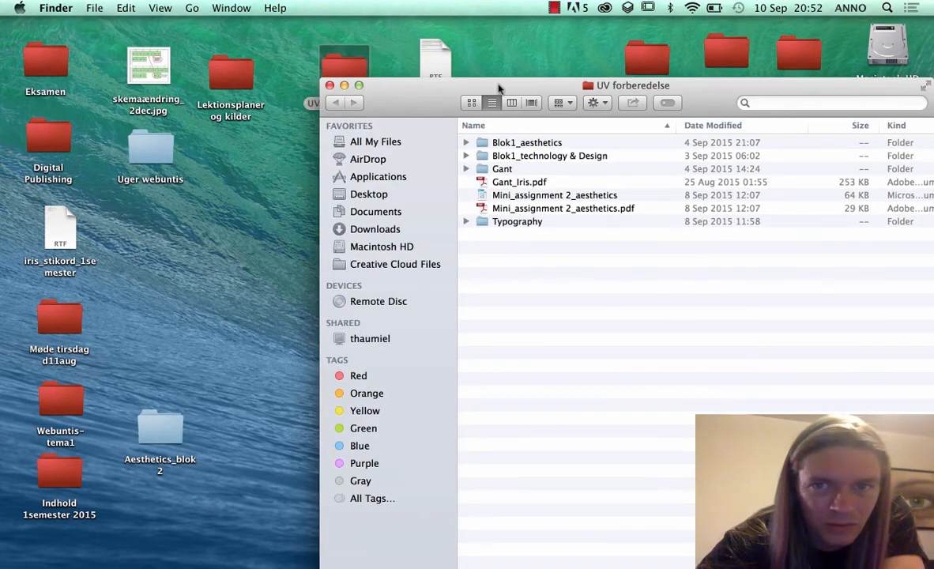
pyautogui.moveTo(463, 84); pyautogui.dragTo(251, 38)
pyautogui.doubleClick(292, 100)
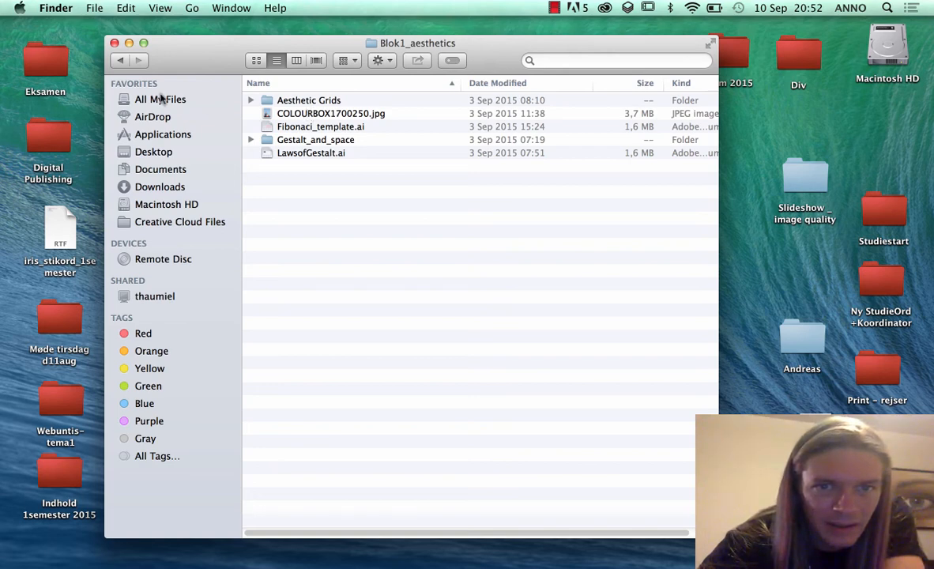
pyautogui.click(120, 61)
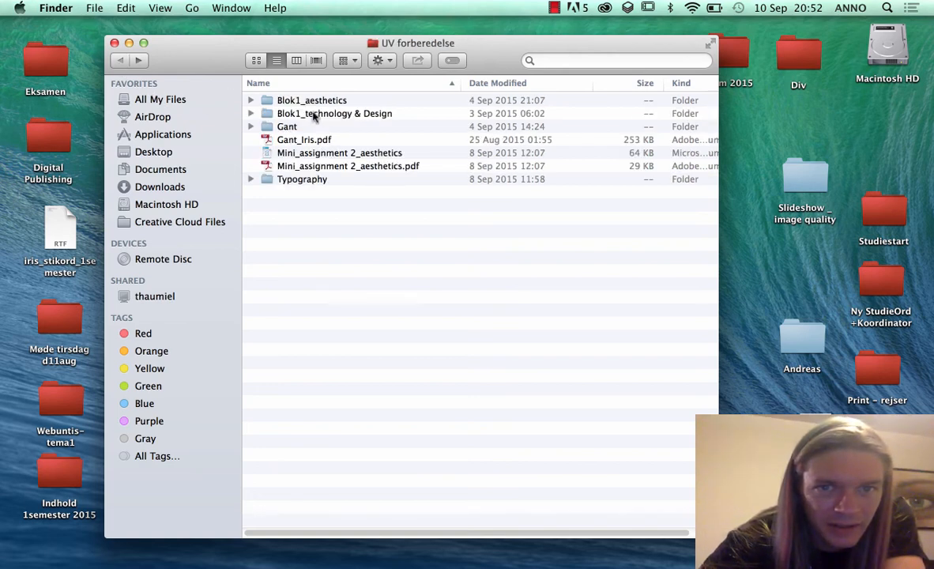
# Open truck-1427133.jpg in Photoshop from the Pics folder inside Blok1_technology & Design
pyautogui.doubleClick(313, 114)
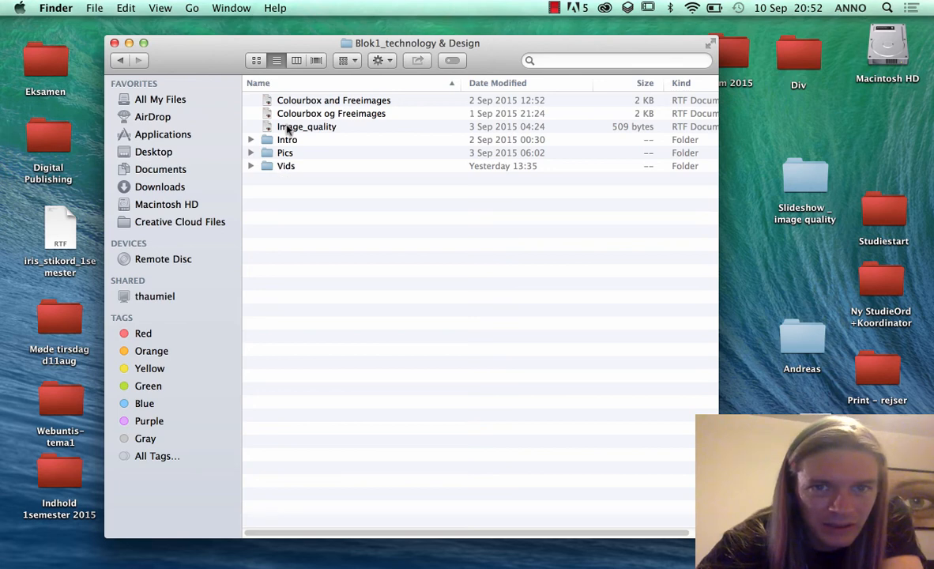
pyautogui.doubleClick(291, 152)
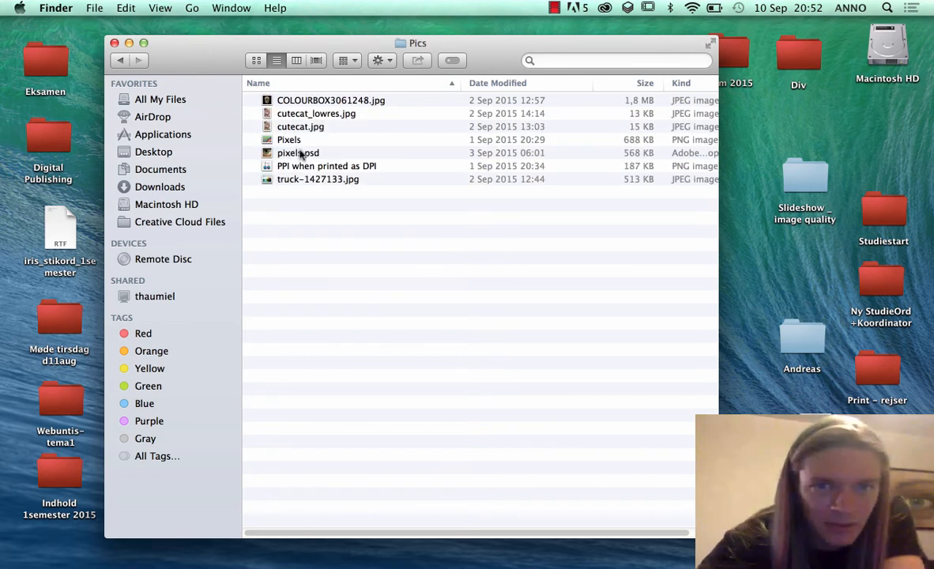
pyautogui.moveTo(277, 177); pyautogui.dragTo(286, 553)
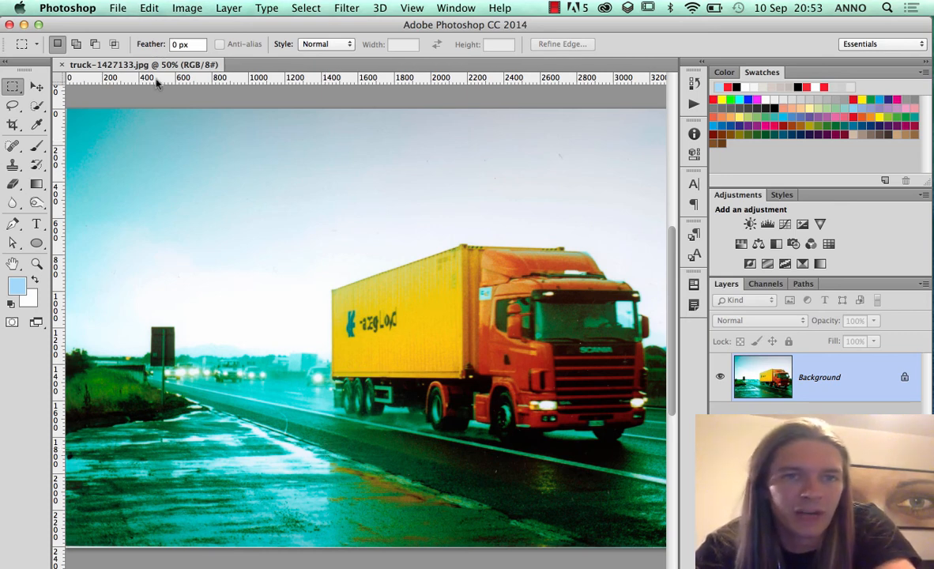
# Open FibonacciSpiral.ai from the Desktop alongside the truck photo
pyautogui.click(116, 7)
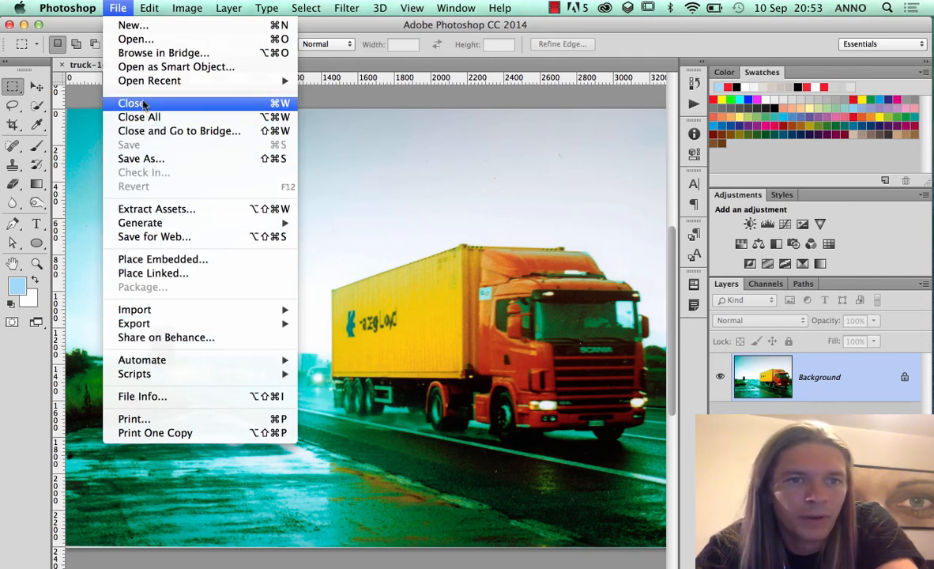
pyautogui.moveTo(147, 88)
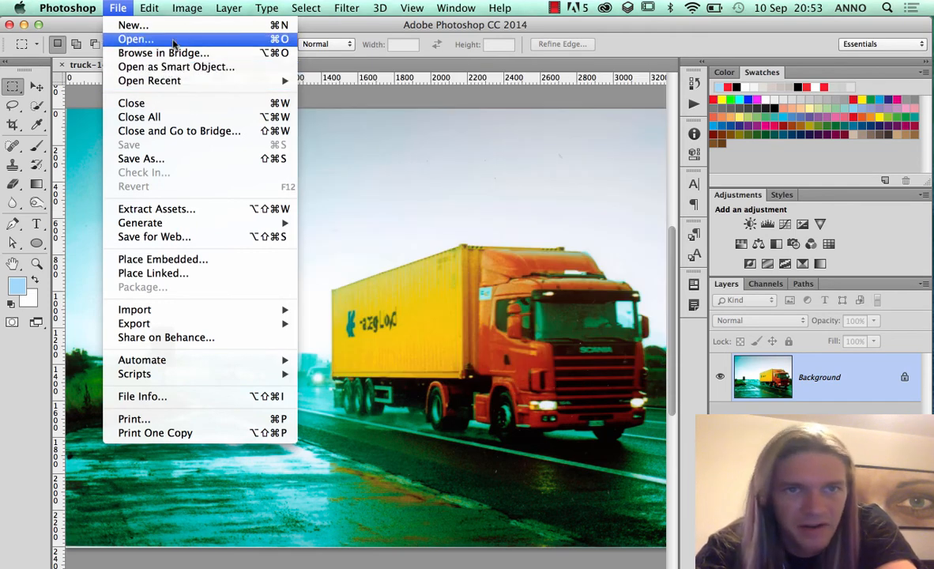
pyautogui.click(163, 39)
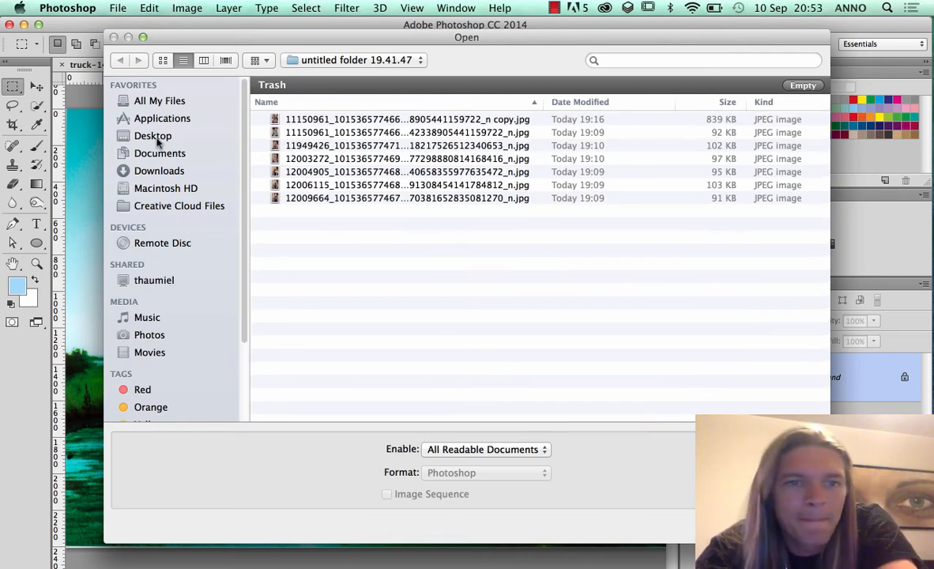
pyautogui.click(156, 137)
pyautogui.click(336, 195)
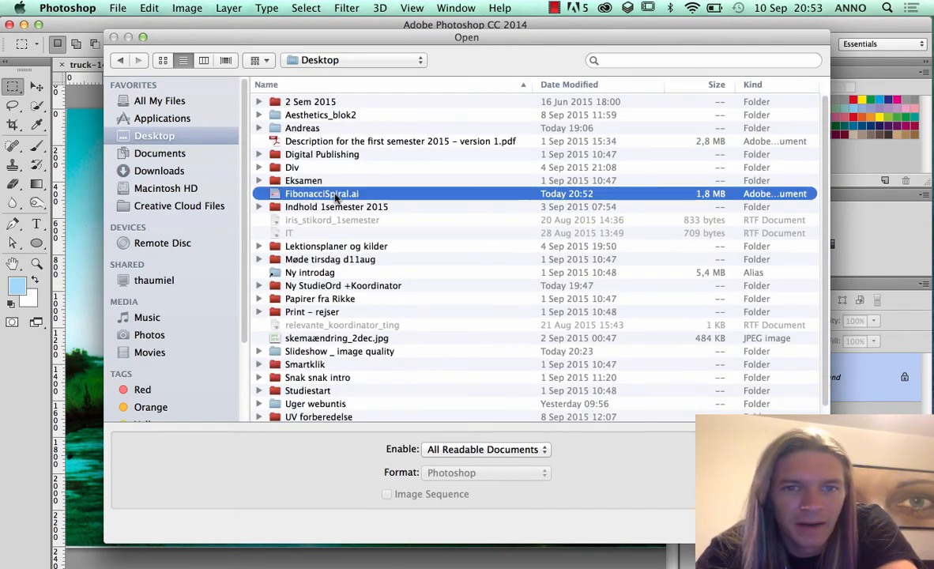
pyautogui.press('Return')
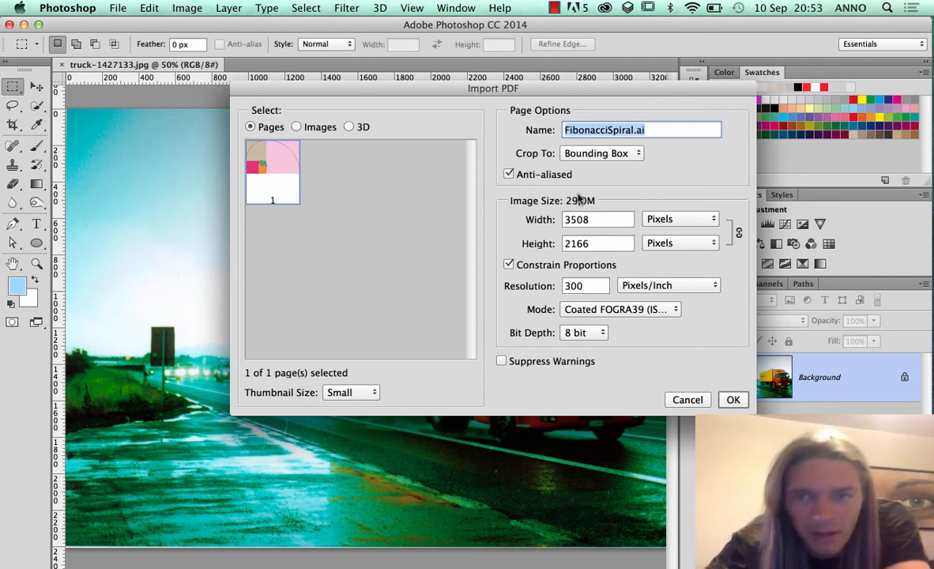
# Import the spiral page at 3508 × 2166 pixels and 300 pixels/inch, anti-aliased and cropped to its bounding box
pyautogui.doubleClick(575, 285)
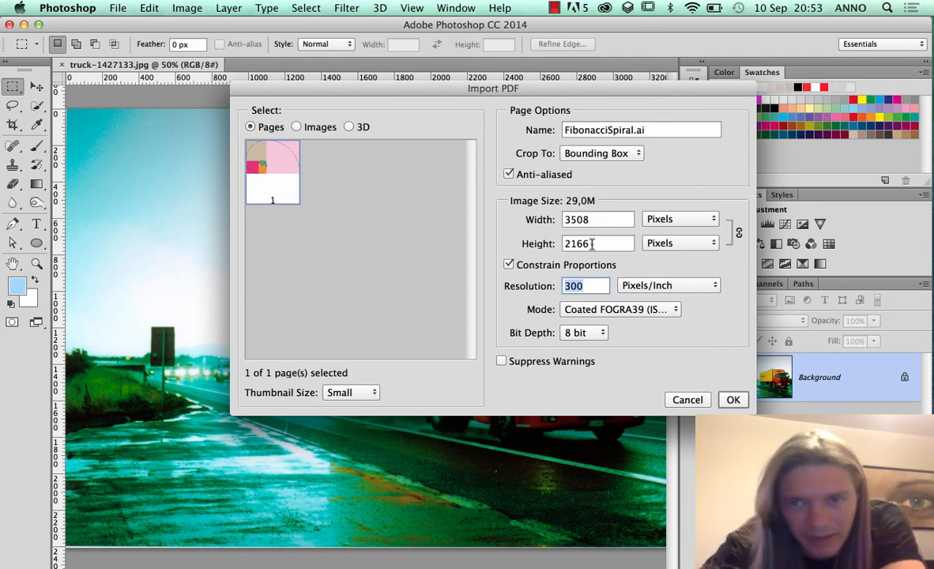
pyautogui.hotkey('shift', 'Tab')
pyautogui.hotkey('shift', 'Tab')
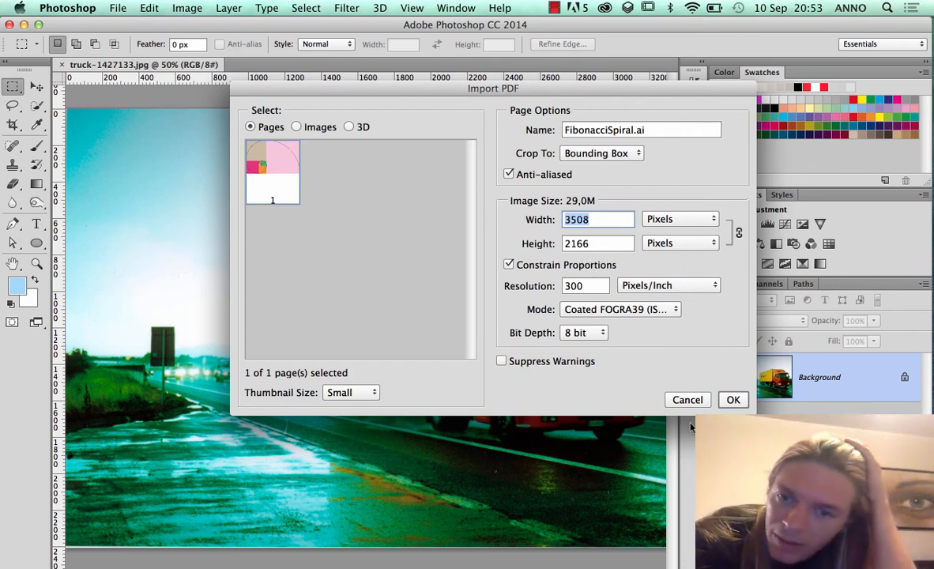
pyautogui.click(733, 399)
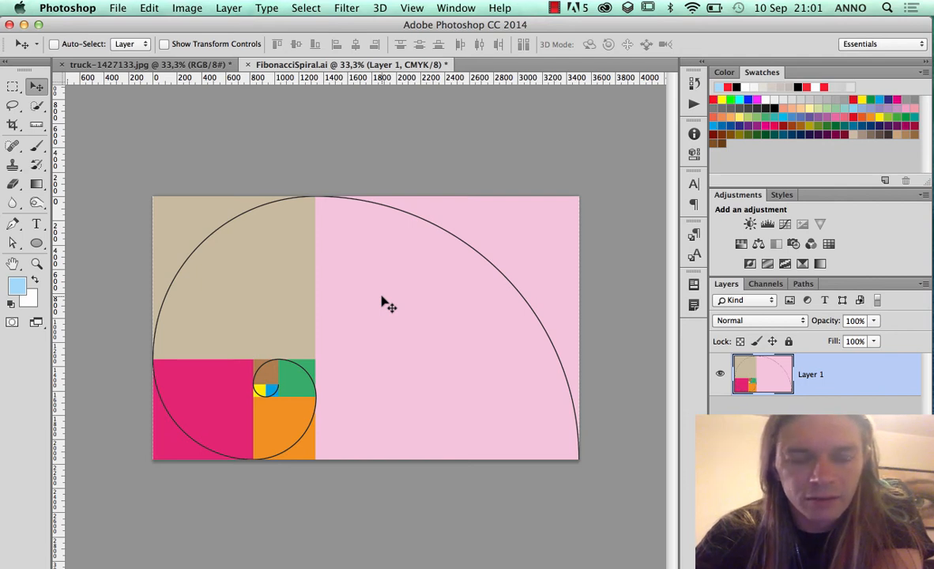
# Copy the spiral artwork into the truck-1427133.jpg document as a layer above the photo using the Move tool
pyautogui.moveTo(382, 303)
pyautogui.mouseDown()
pyautogui.moveTo(315, 201)
pyautogui.moveTo(246, 151)
pyautogui.moveTo(200, 134)
pyautogui.moveTo(222, 136)
pyautogui.moveTo(307, 221)
pyautogui.moveTo(365, 306)
pyautogui.mouseUp()
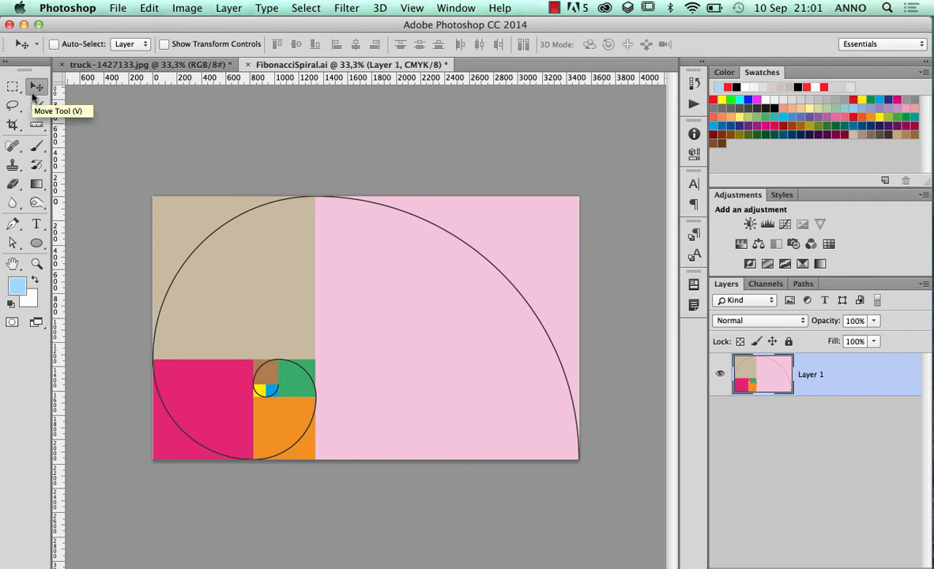
pyautogui.click(13, 242)
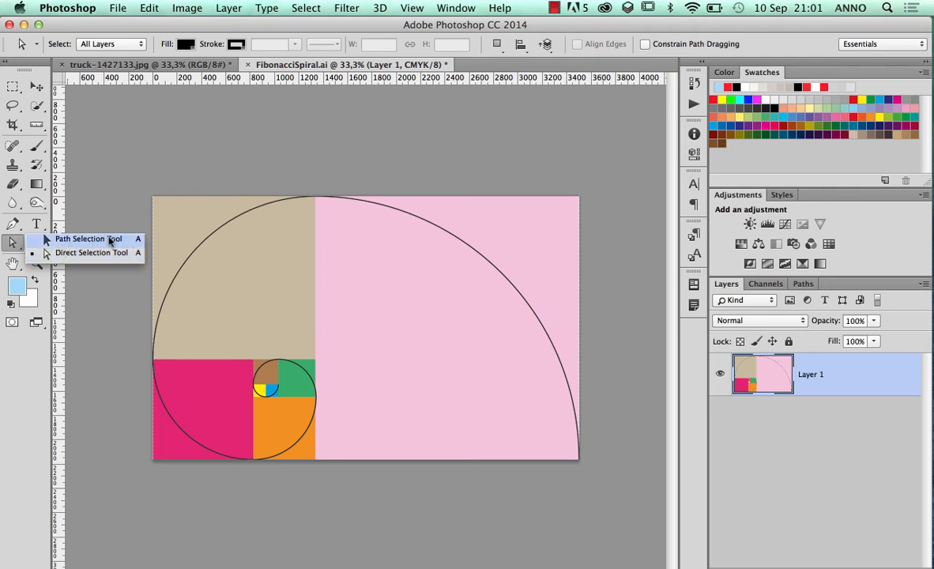
pyautogui.click(113, 238)
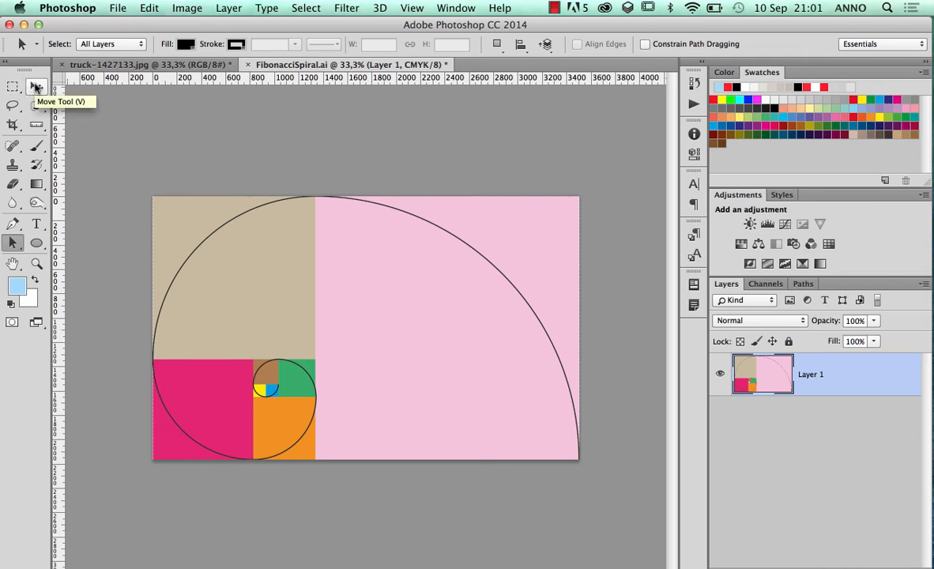
pyautogui.click(37, 88)
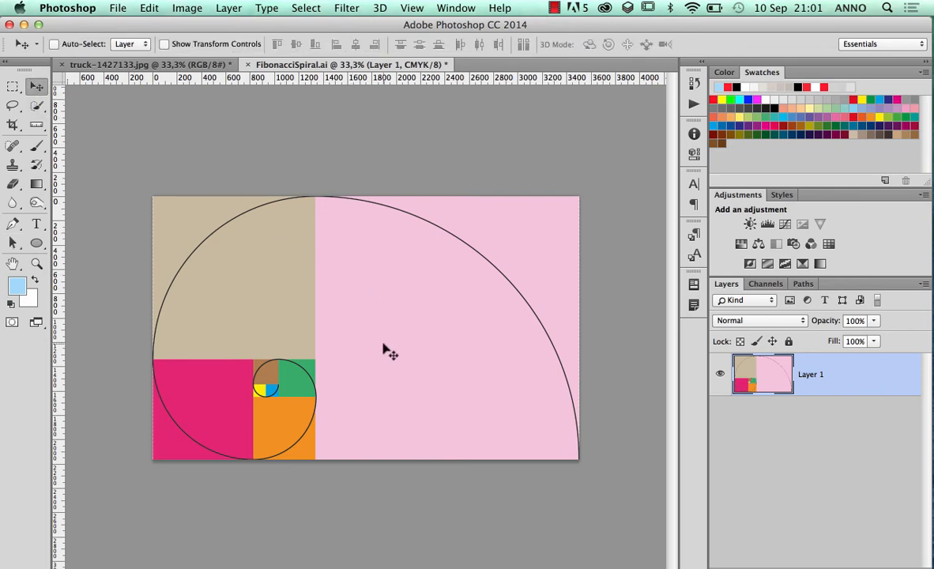
pyautogui.moveTo(368, 314); pyautogui.dragTo(205, 69)
pyautogui.moveTo(365, 334); pyautogui.dragTo(391, 336)
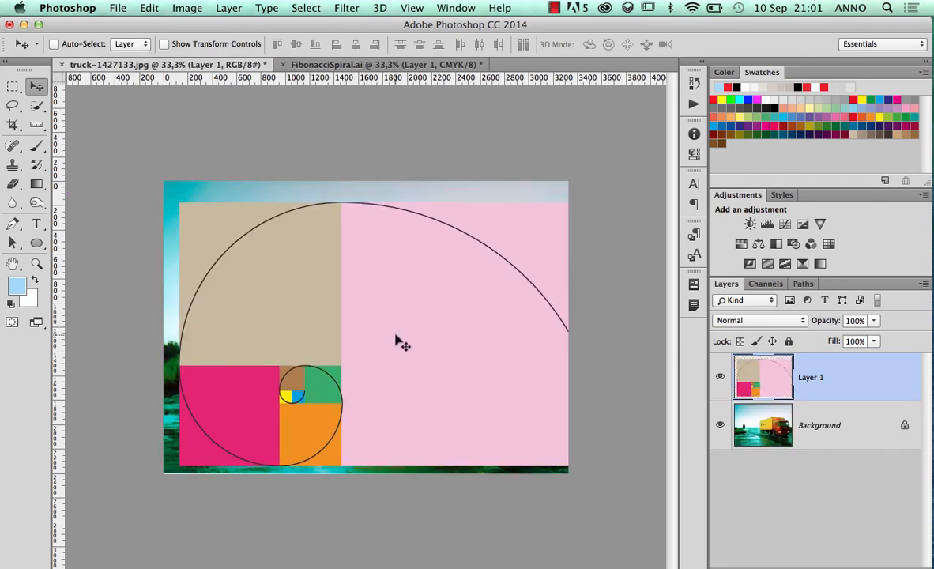
# Show the layer's transform controls and scale the spiral proportionally to about 60% over the truck
pyautogui.click(165, 45)
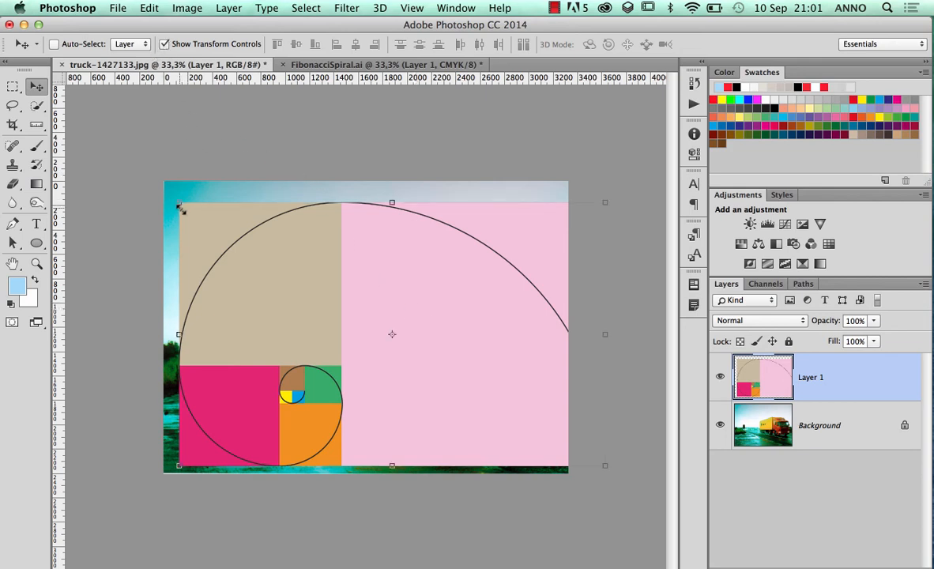
pyautogui.moveTo(179, 203); pyautogui.dragTo(378, 294)
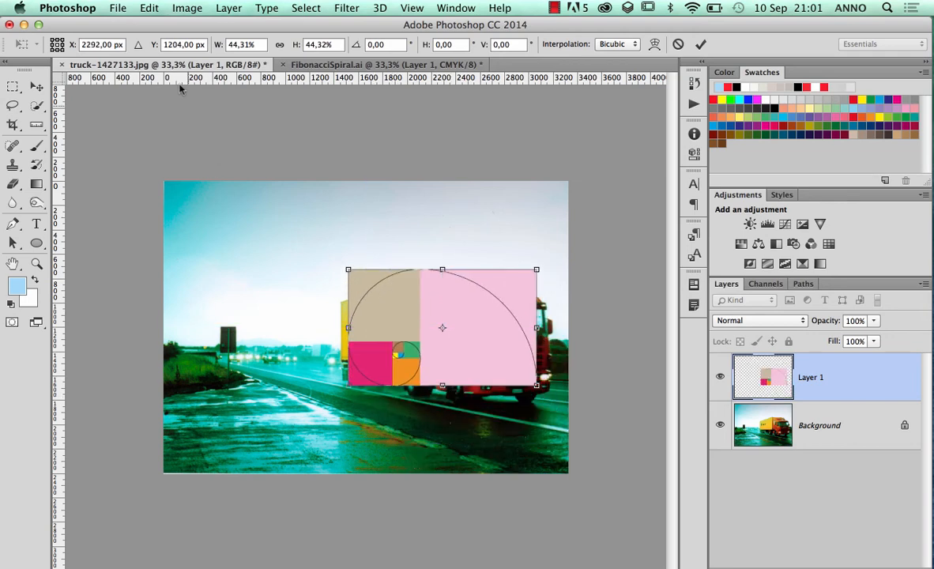
pyautogui.click(149, 8)
pyautogui.moveTo(348, 269); pyautogui.dragTo(366, 293)
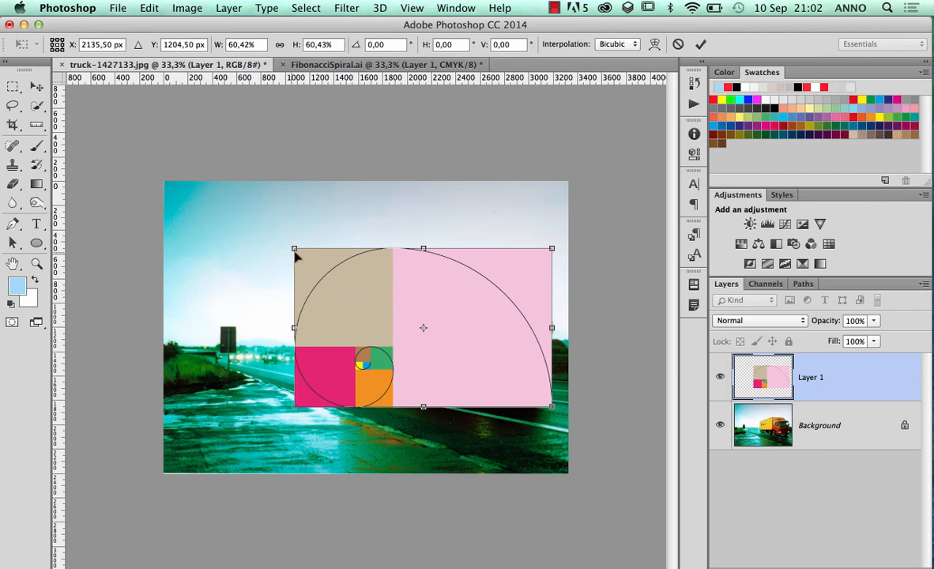
# Align the spiral with the photo's right edge over the truck and enlarge it proportionally to about 63.5%
pyautogui.moveTo(296, 253); pyautogui.dragTo(302, 268)
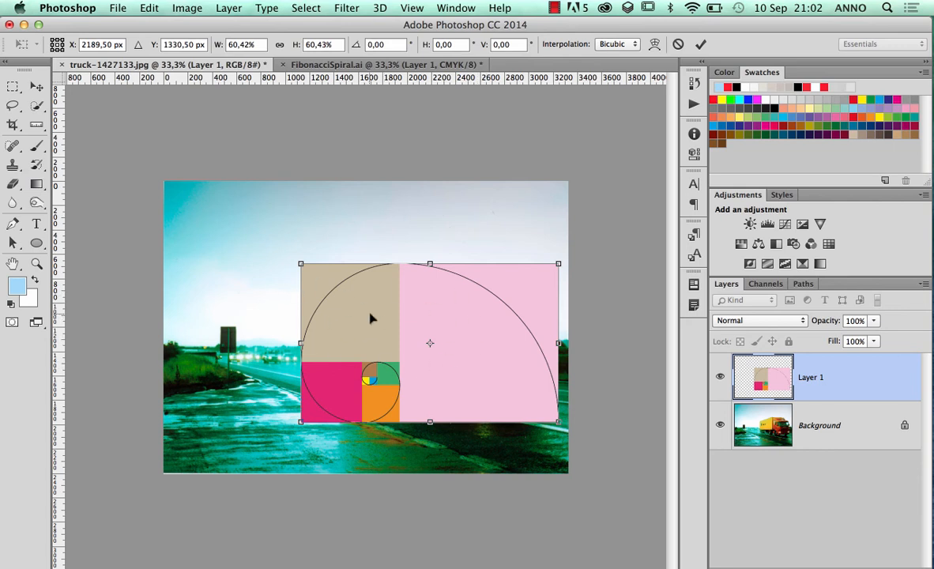
pyautogui.moveTo(431, 319); pyautogui.dragTo(487, 312)
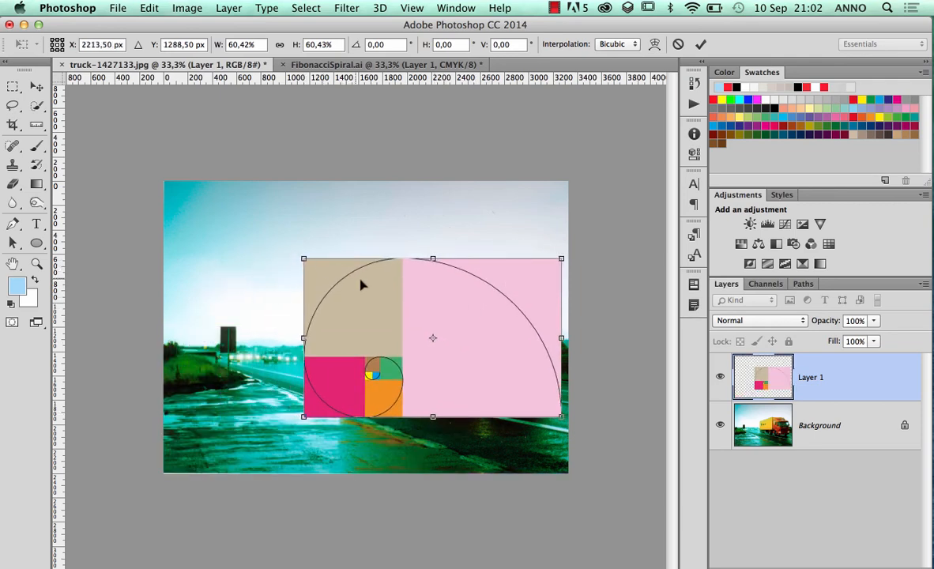
pyautogui.moveTo(336, 265); pyautogui.dragTo(308, 370)
pyautogui.moveTo(339, 414); pyautogui.dragTo(368, 304)
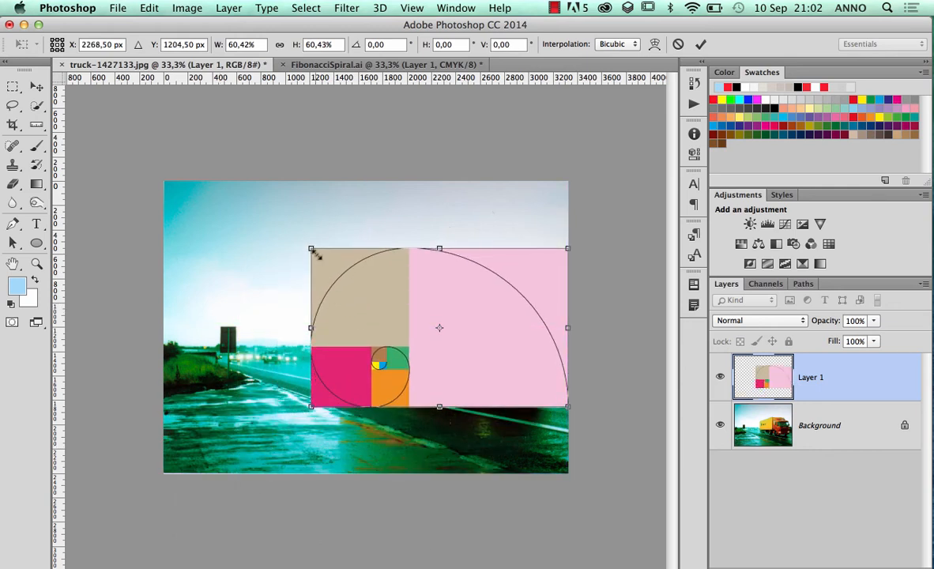
pyautogui.moveTo(312, 251); pyautogui.dragTo(300, 240)
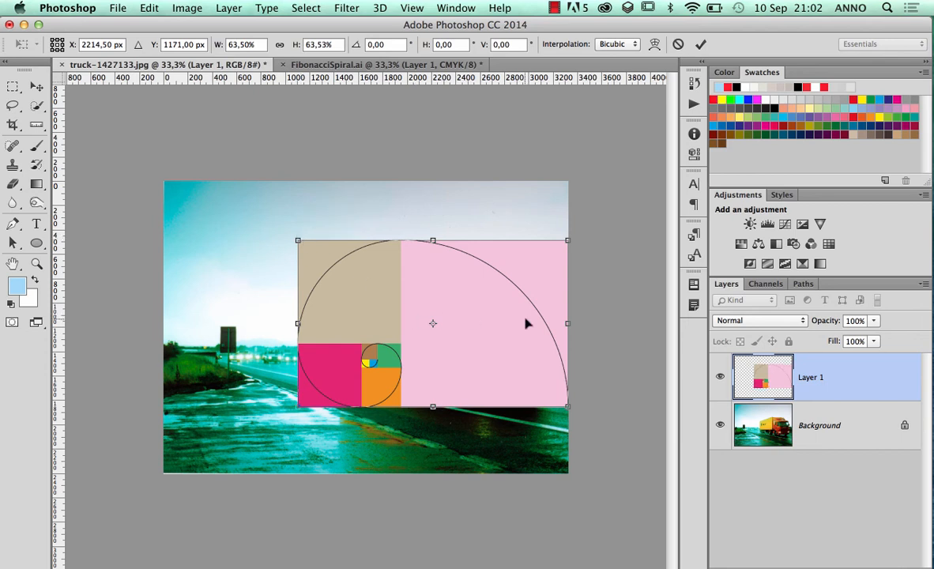
# Lower the opacity of the spiral's Layer 1 to 40%
pyautogui.click(873, 322)
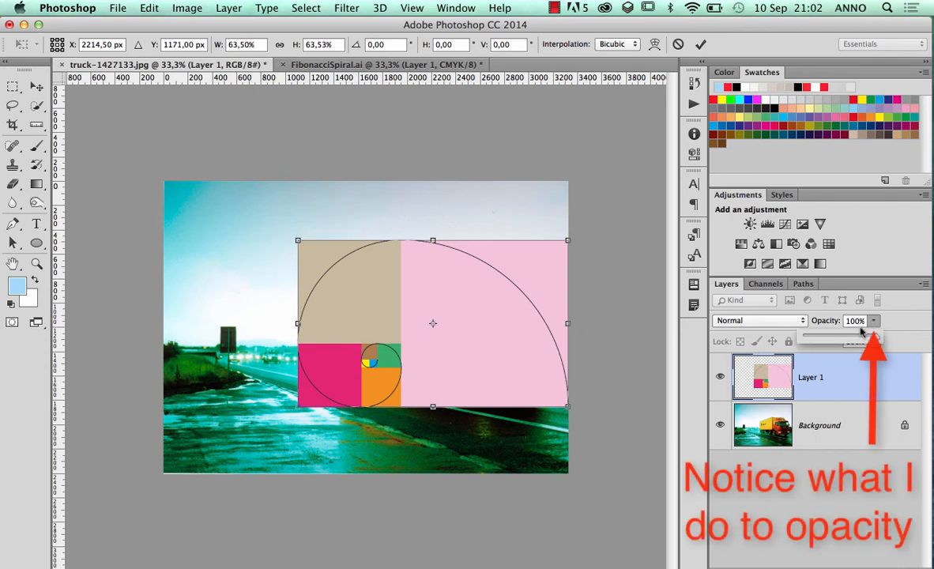
pyautogui.moveTo(862, 336); pyautogui.dragTo(828, 340)
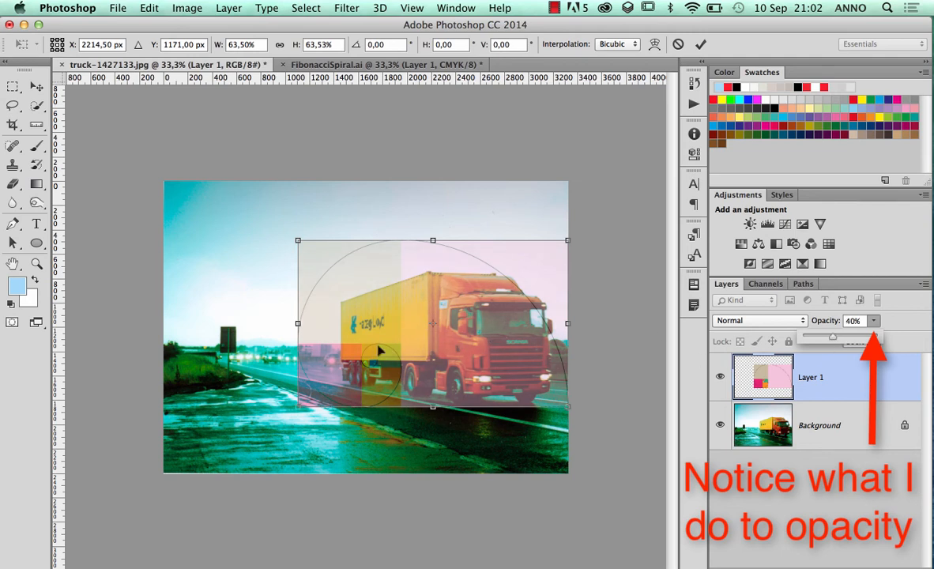
pyautogui.click(812, 380)
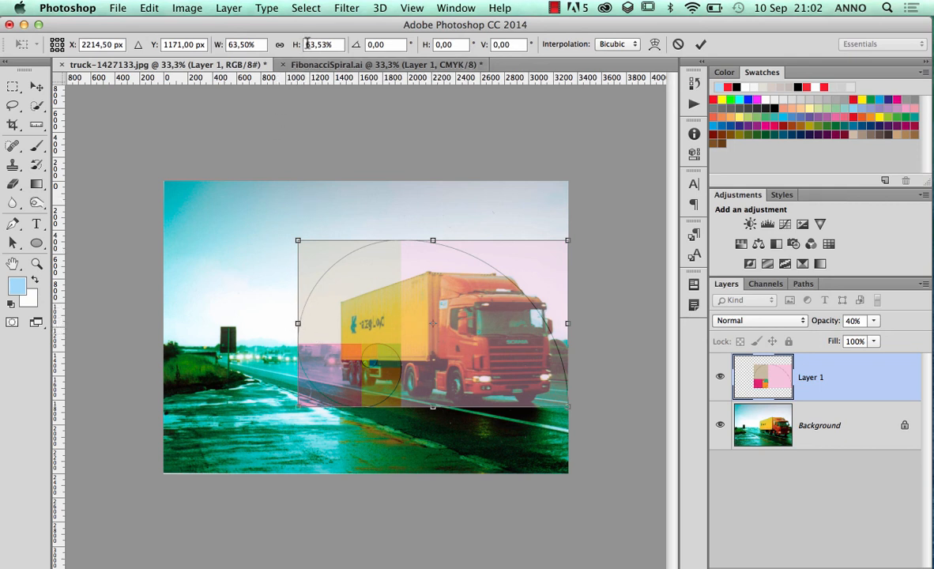
# Flip the spiral horizontally by setting its width to -63.50%, apply the transform and hide the transform controls
pyautogui.moveTo(228, 45); pyautogui.dragTo(264, 46)
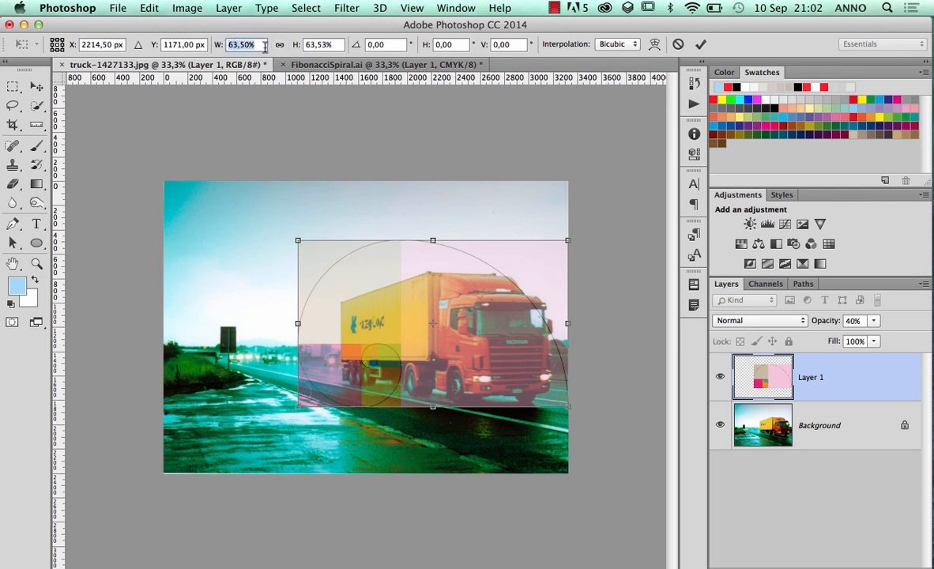
pyautogui.press('Left')
pyautogui.write('-')
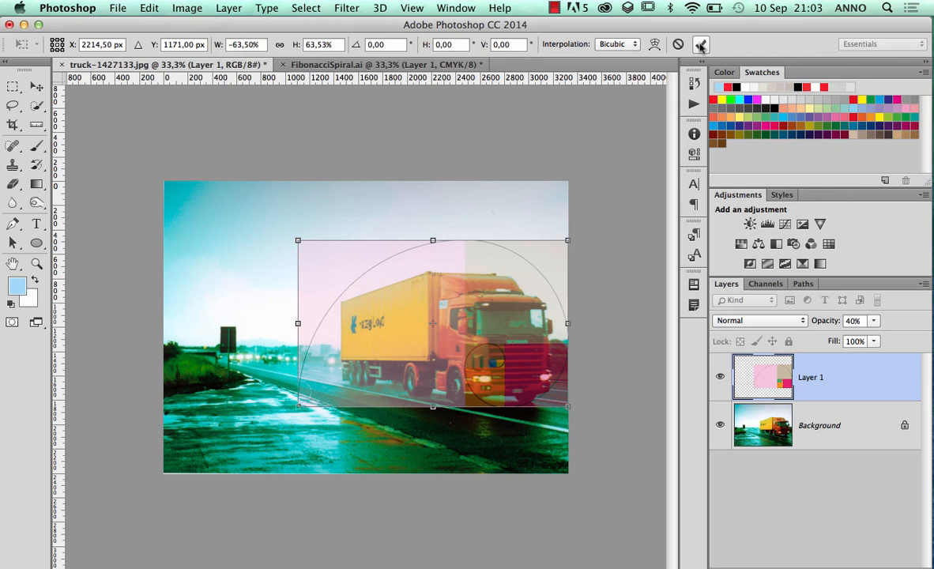
pyautogui.press('Return')
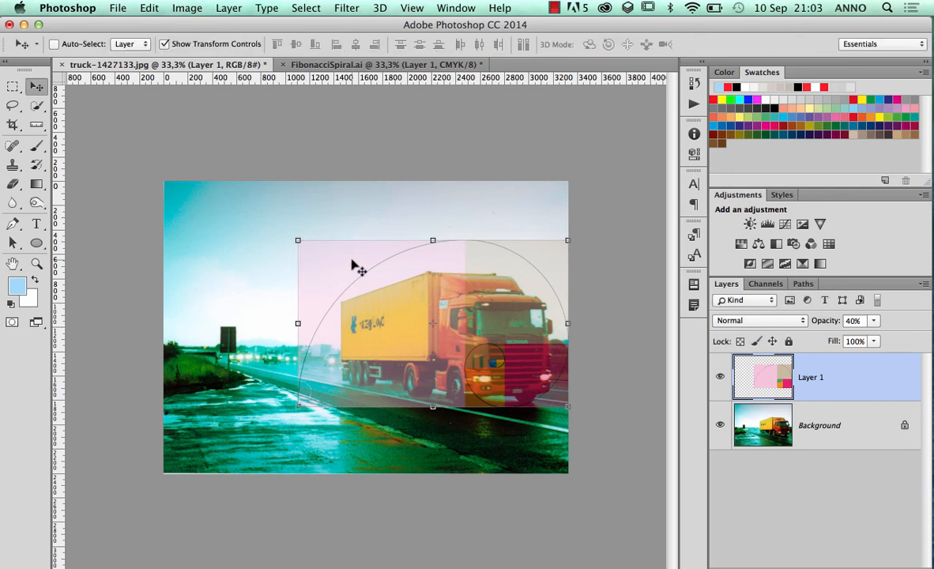
pyautogui.click(164, 45)
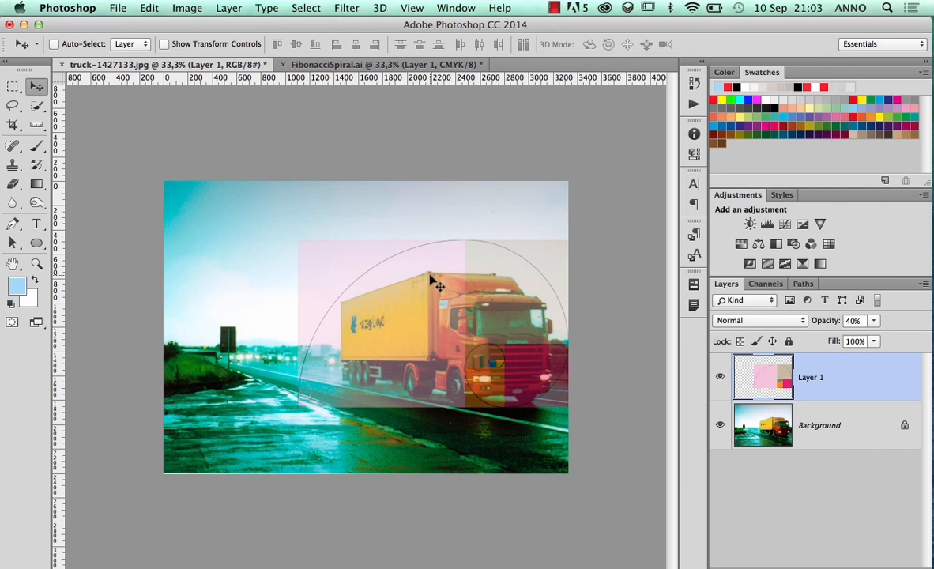
# Move the flipped spiral layer slightly down over the truck
pyautogui.moveTo(429, 277); pyautogui.dragTo(432, 283)
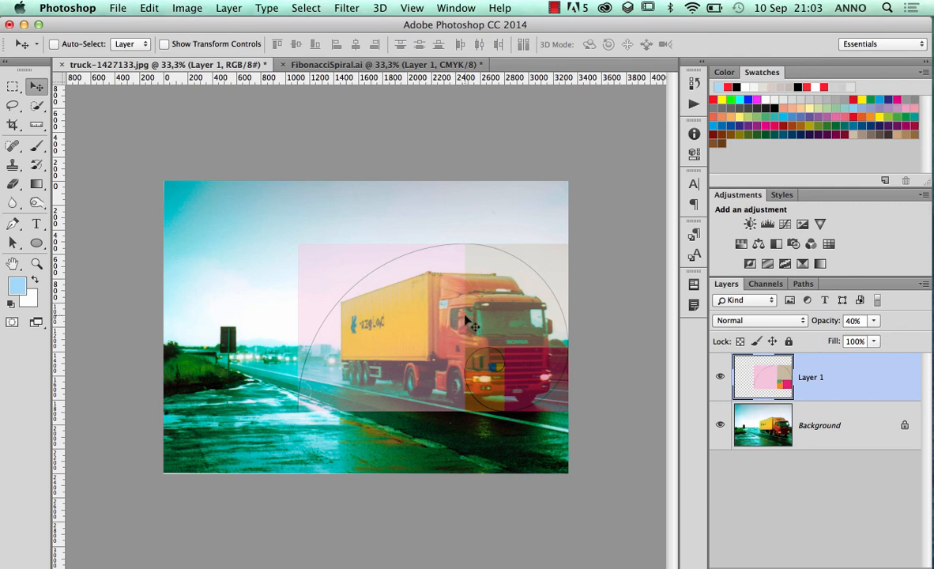
pyautogui.press('Down')
pyautogui.press('Down')
pyautogui.press('Down')
pyautogui.press('Down')
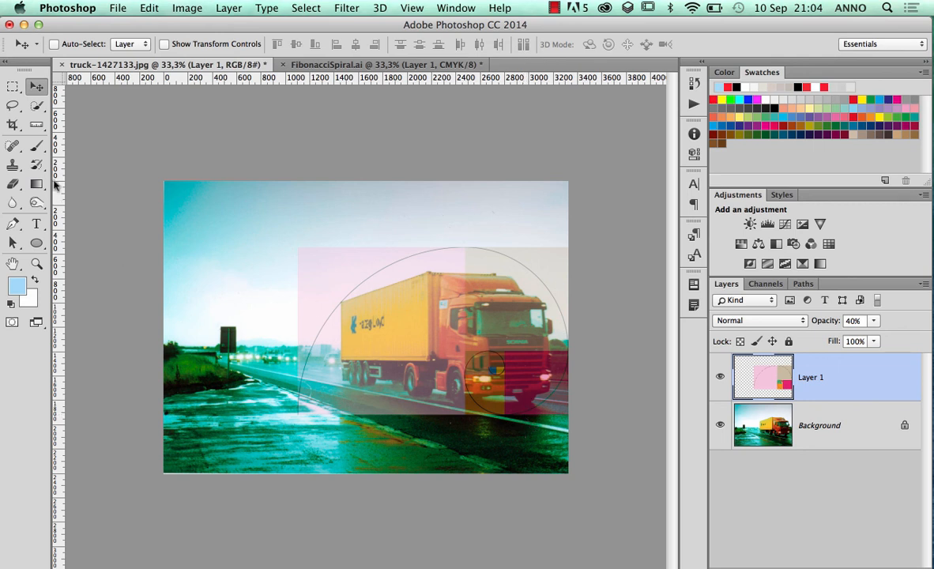
# Measure horizontally with the Ruler tool from the photo's right edge across the truck to just beyond the spiral's left edge
pyautogui.click(41, 125)
pyautogui.moveTo(41, 125); pyautogui.dragTo(81, 165)
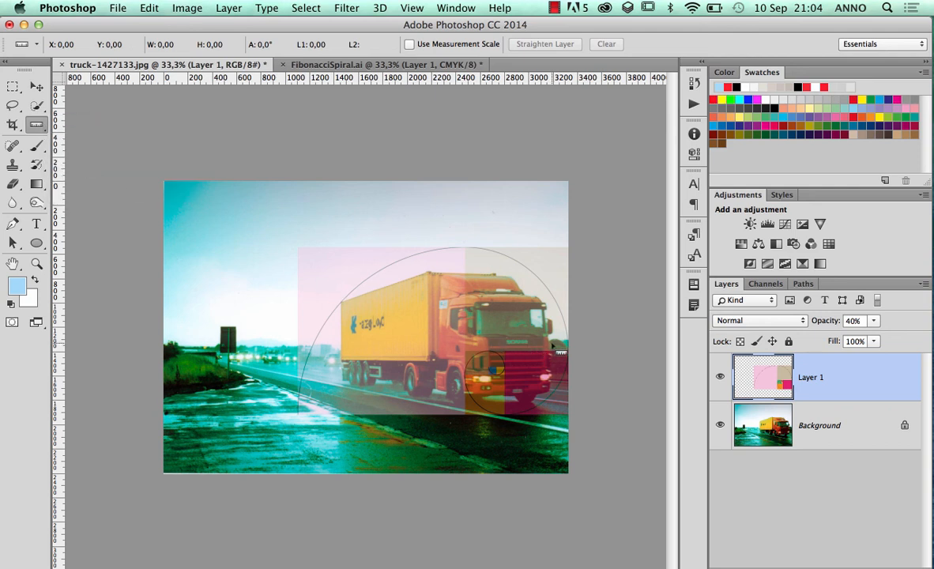
pyautogui.moveTo(570, 354); pyautogui.dragTo(286, 355)
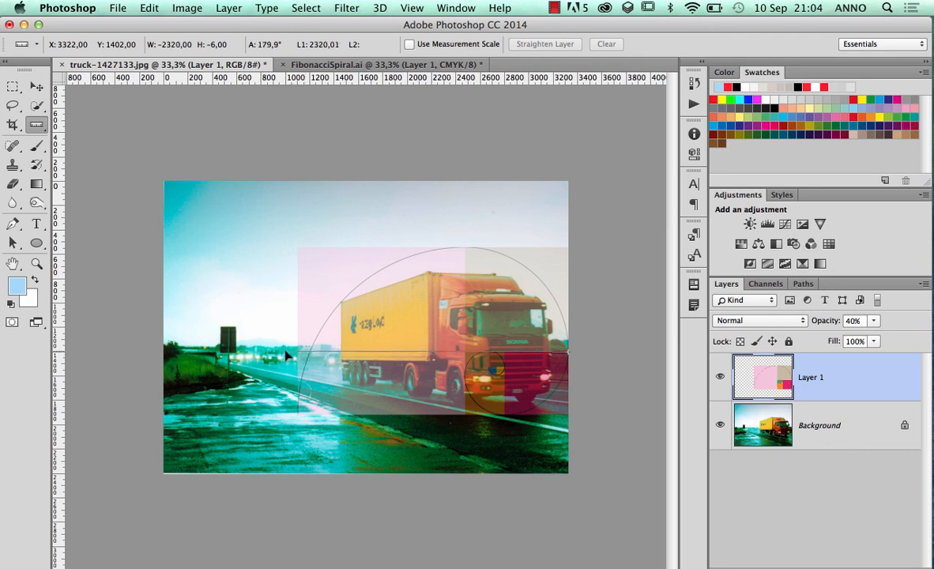
pyautogui.moveTo(286, 355)
pyautogui.mouseDown()
pyautogui.moveTo(457, 354)
pyautogui.moveTo(342, 302)
pyautogui.moveTo(418, 322)
pyautogui.moveTo(348, 326)
pyautogui.moveTo(246, 368)
pyautogui.moveTo(245, 358)
pyautogui.moveTo(271, 353)
pyautogui.mouseUp()
# Fine-tune the spiral layer's vertical position with the Move tool, nudging it a little lower over the truck
pyautogui.click(36, 86)
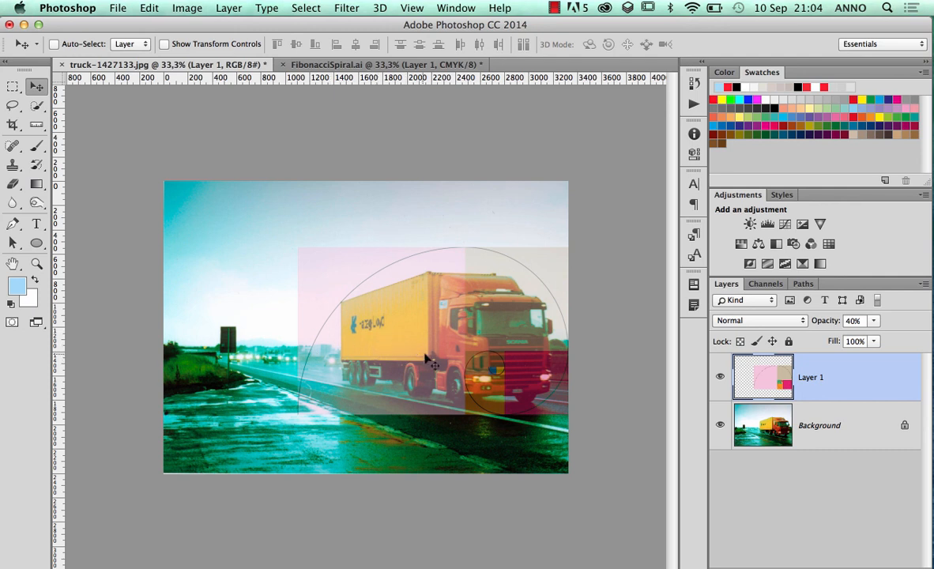
pyautogui.press('Down')
pyautogui.press('Down')
pyautogui.press('Down')
pyautogui.press('Down')
pyautogui.press('Down')
pyautogui.press('Down')
pyautogui.press('Down')
pyautogui.press('Down')
pyautogui.press('Down')
pyautogui.press('Down')
pyautogui.press('Down')
pyautogui.press('Down')
pyautogui.press('Down')
pyautogui.press('Down')
pyautogui.press('Down')
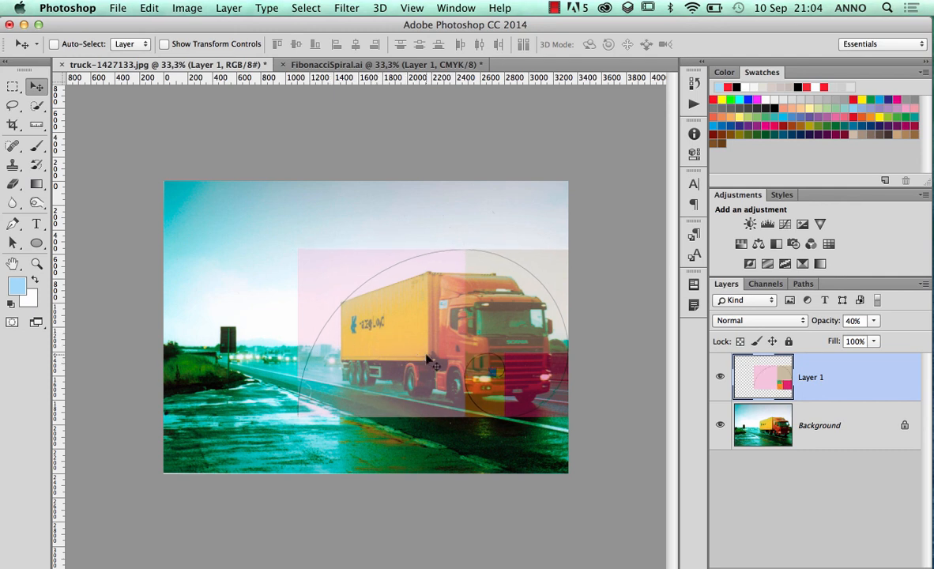
pyautogui.press('Up')
pyautogui.press('Up')
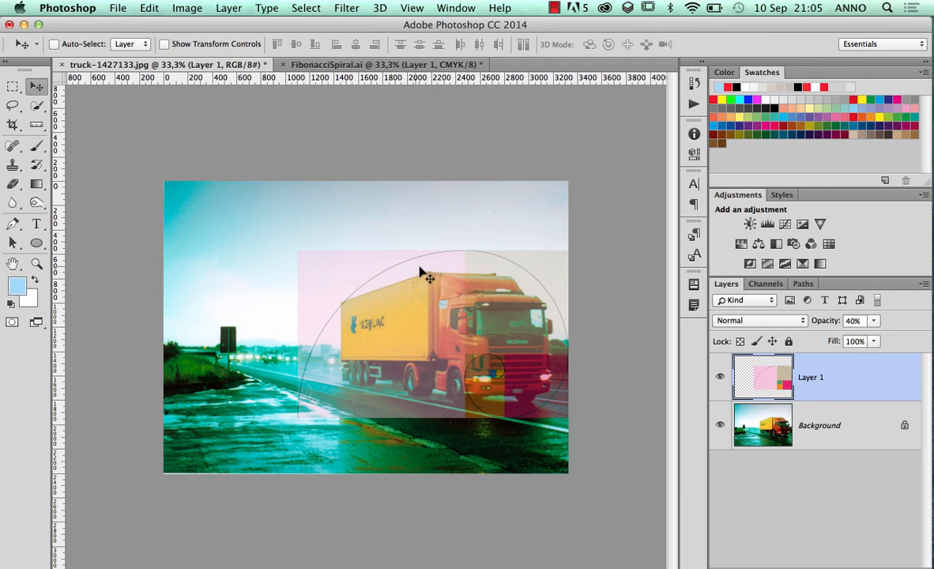
# Measure horizontally with the Ruler tool from the photo's right edge across the truck to near the roadside sign
pyautogui.click(36, 124)
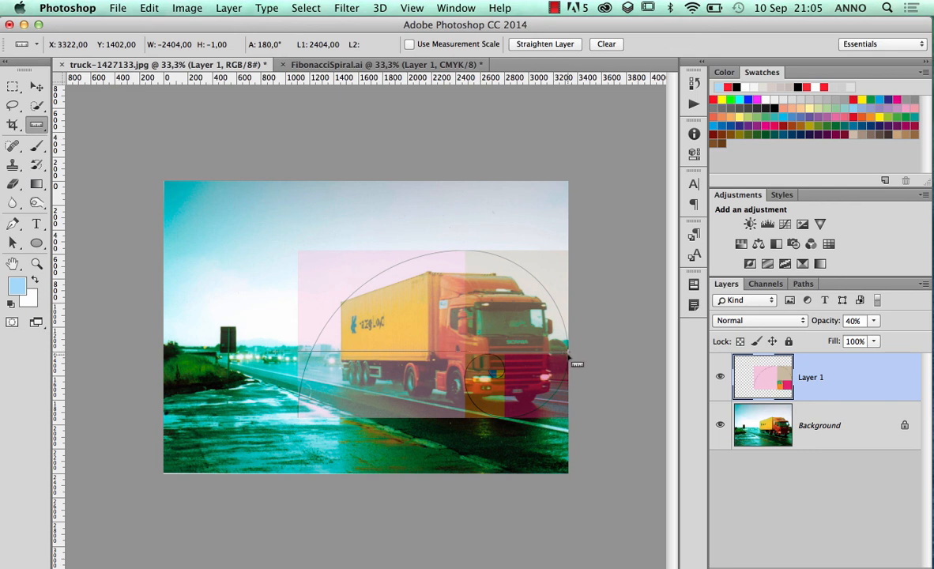
pyautogui.moveTo(575, 363); pyautogui.dragTo(238, 355)
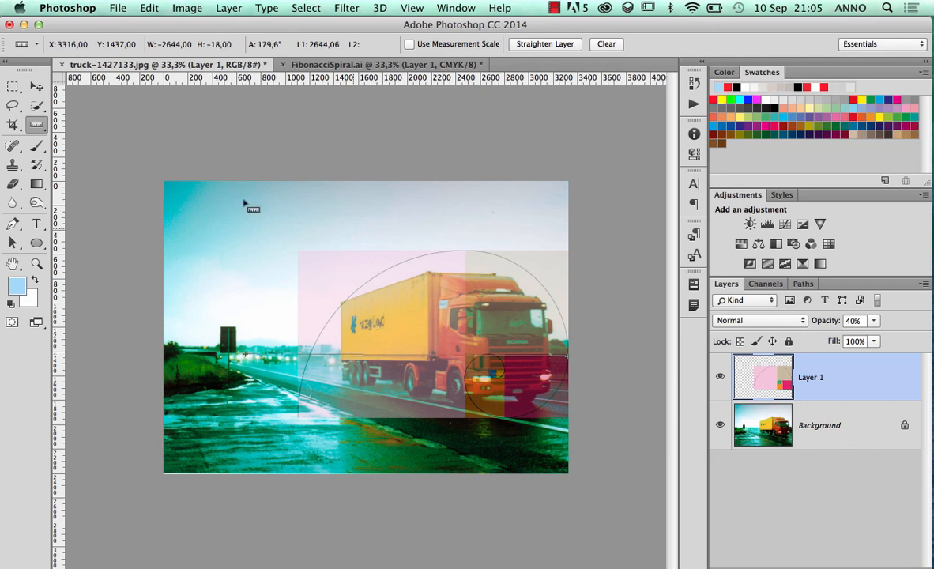
pyautogui.click(36, 86)
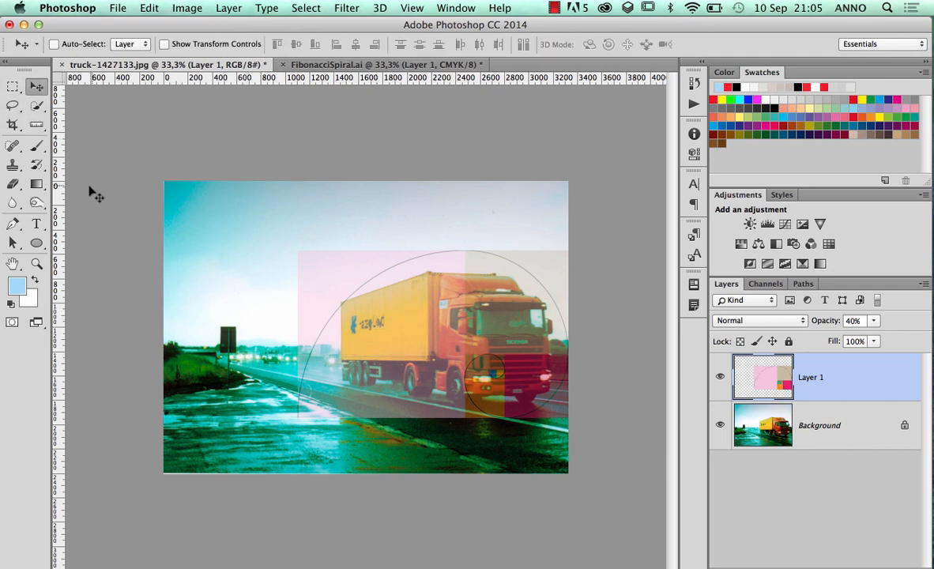
# Crop the photo to the spiral template's outer rectangle around the truck, trimming the left, bottom and top edges
pyautogui.click(13, 125)
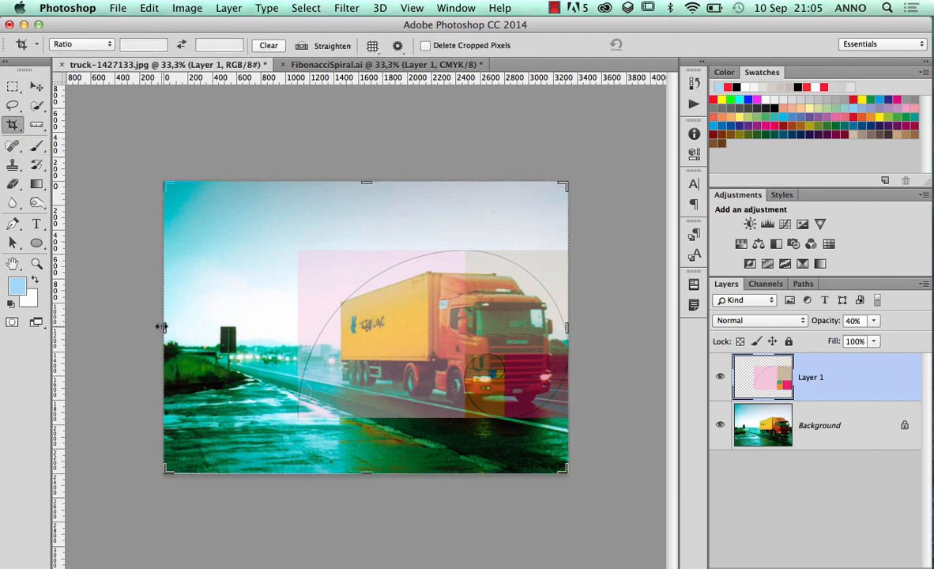
pyautogui.moveTo(162, 326); pyautogui.dragTo(229, 332)
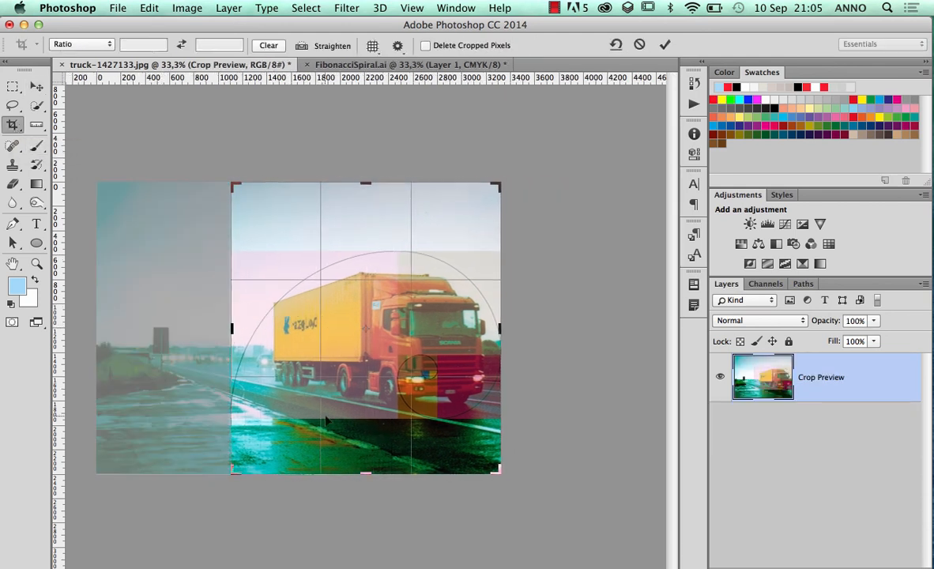
pyautogui.moveTo(365, 473); pyautogui.dragTo(365, 445)
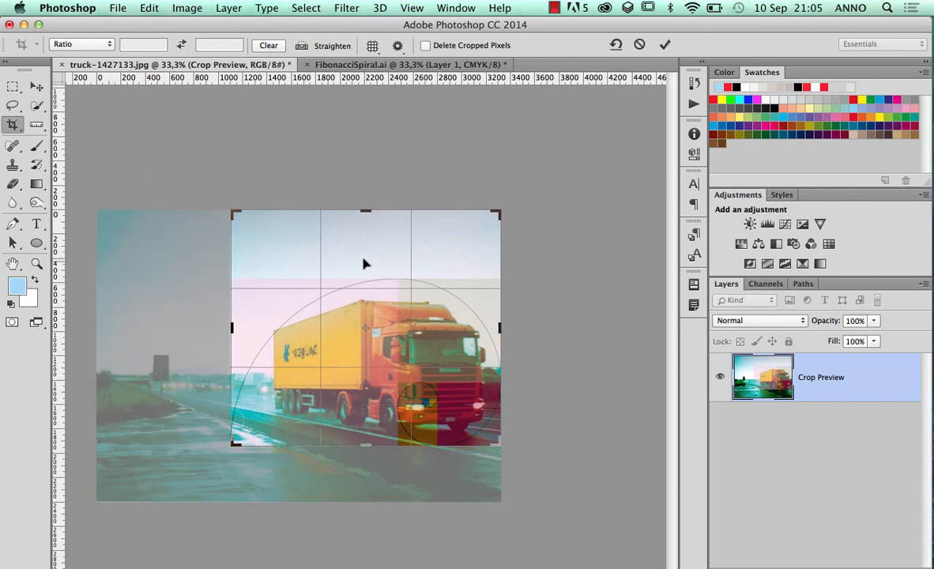
pyautogui.moveTo(365, 209); pyautogui.dragTo(366, 245)
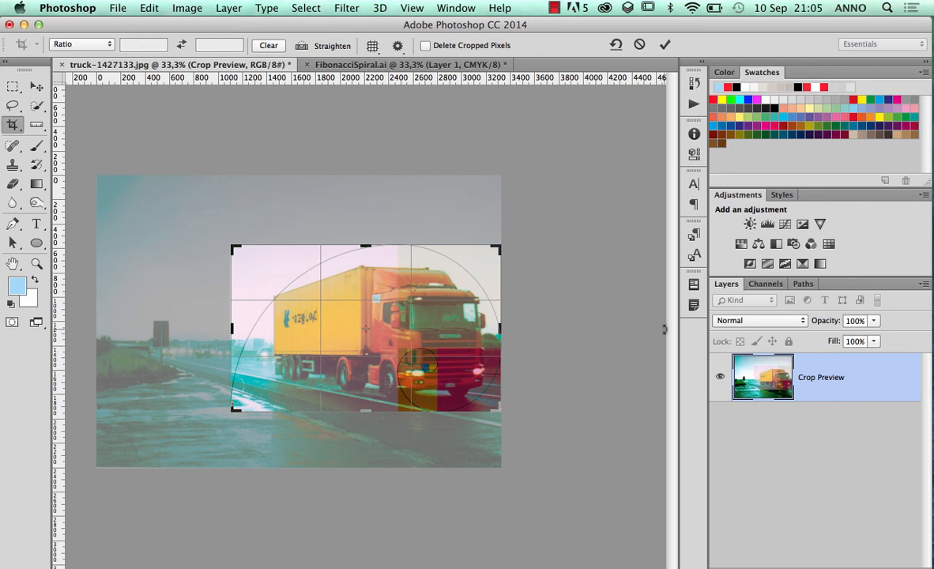
pyautogui.press('Return')
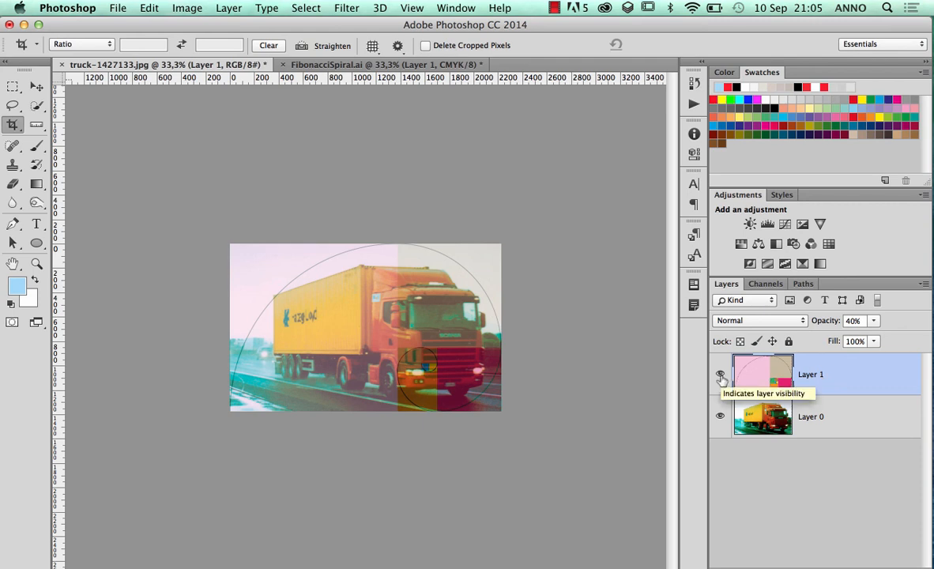
# Hide the spiral overlay on Layer 1 and make the truck photo on Layer 0 active with the Move tool
pyautogui.click(720, 374)
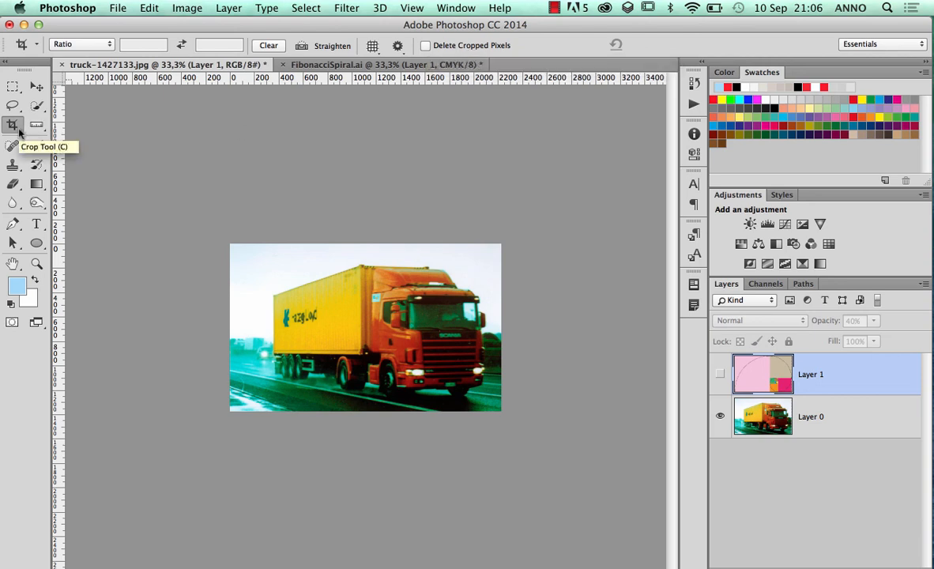
pyautogui.click(37, 88)
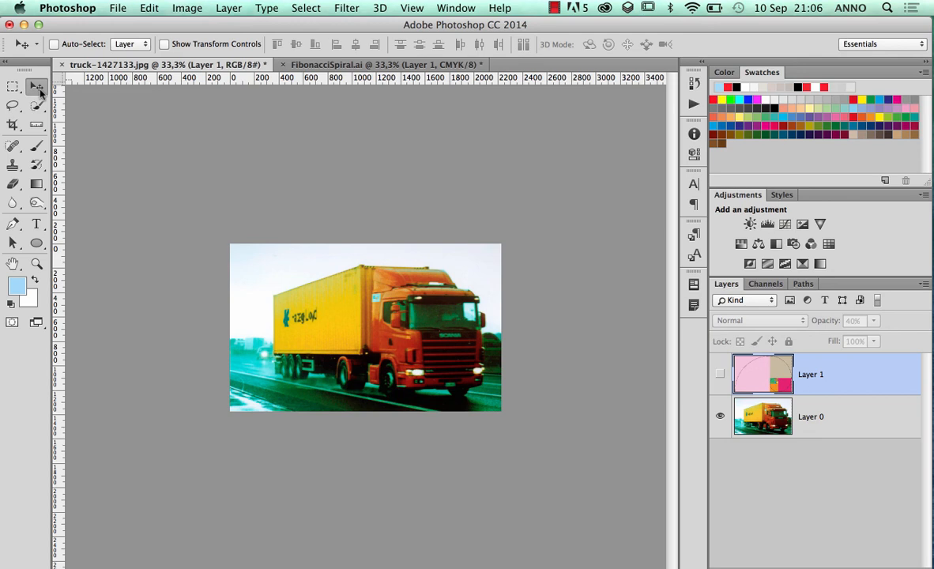
pyautogui.click(774, 421)
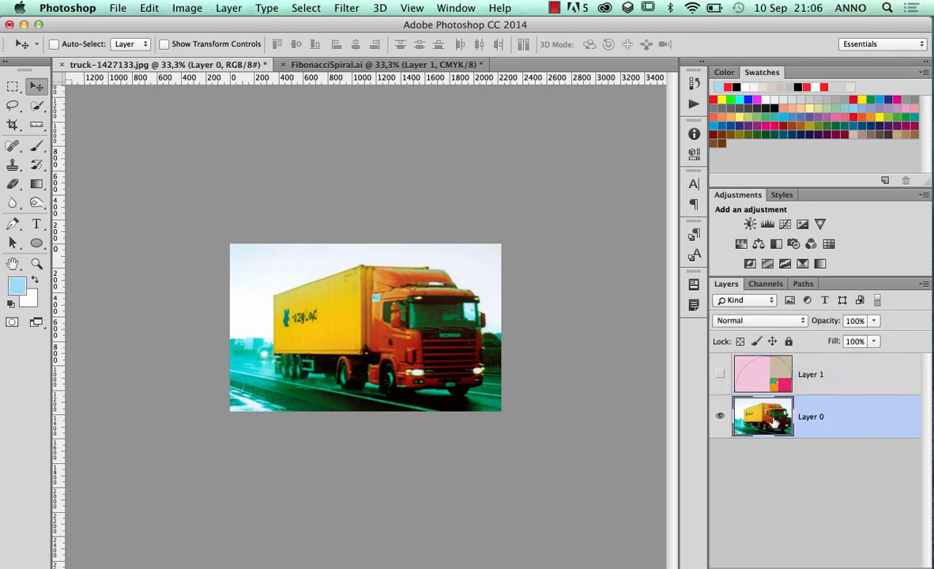